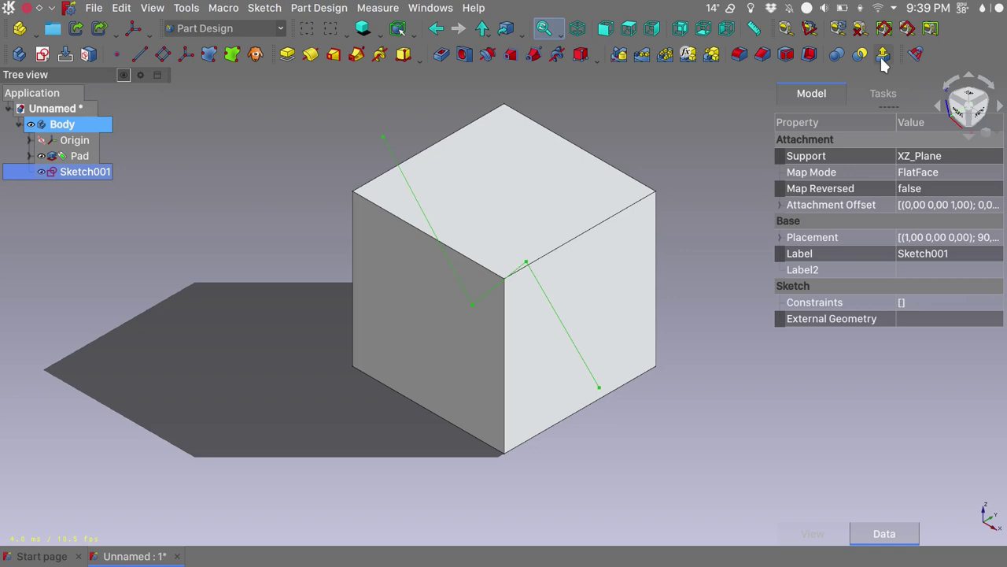
# - Extrude the open zigzag sketch 100 mm symmetric to its plane as a surface crossing the cube
pyautogui.click(95, 176)
pyautogui.click(885, 55)
pyautogui.press('BackSpace')
pyautogui.write('100')
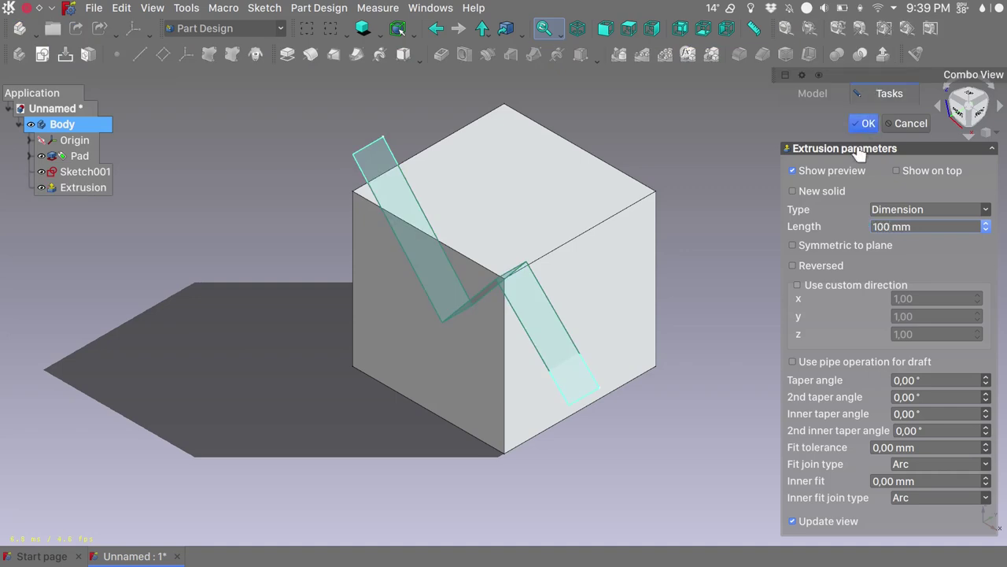
pyautogui.click(815, 244)
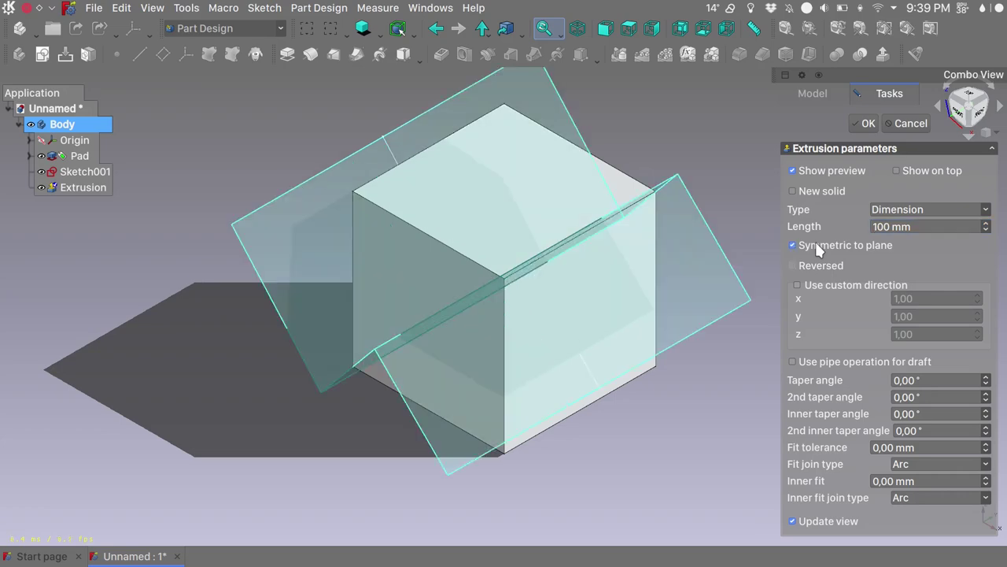
pyautogui.click(864, 123)
pyautogui.moveTo(493, 332)
pyautogui.mouseDown(button='middle')
pyautogui.moveTo(564, 320)
pyautogui.moveTo(585, 259)
pyautogui.moveTo(499, 320)
pyautogui.moveTo(508, 339)
pyautogui.mouseUp(button='middle')
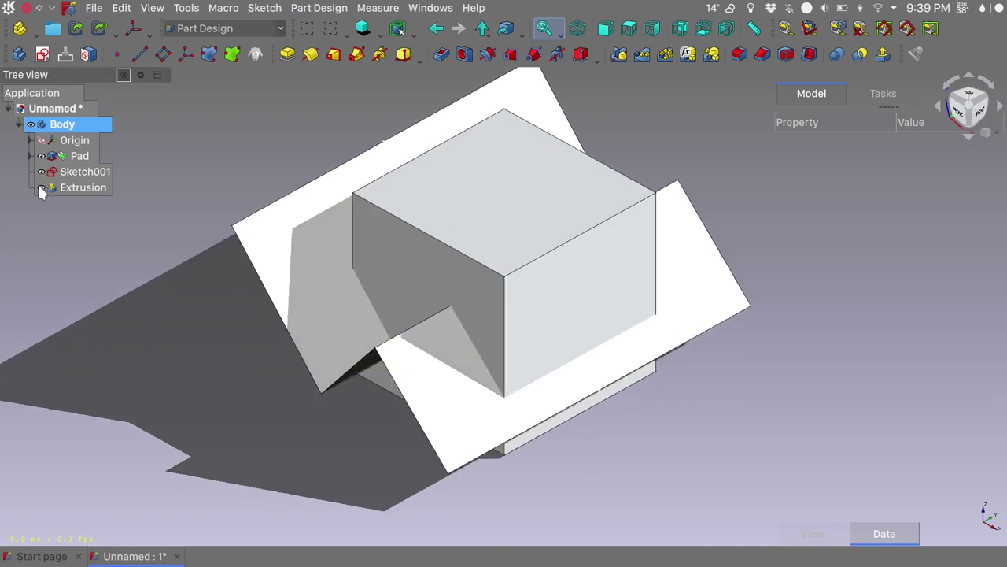
# - Split the pad with the extruded zigzag surface and show the hidden lower split piece
pyautogui.click(69, 158)
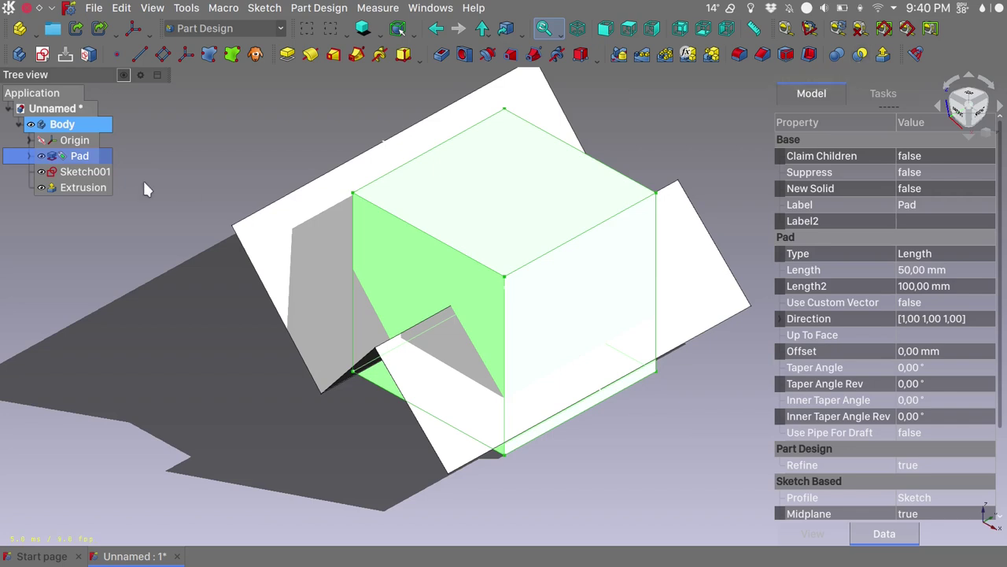
pyautogui.click(77, 193)
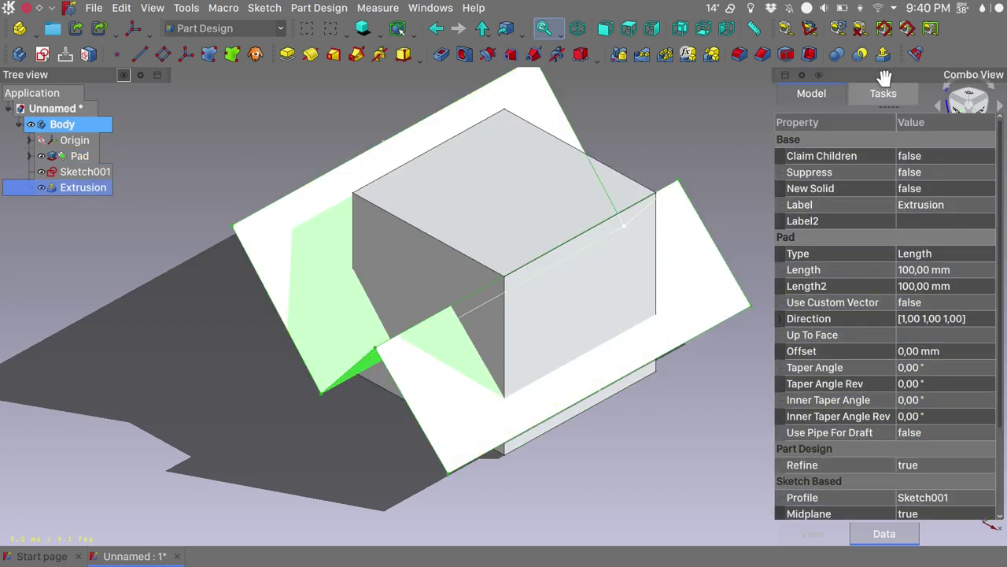
pyautogui.click(861, 55)
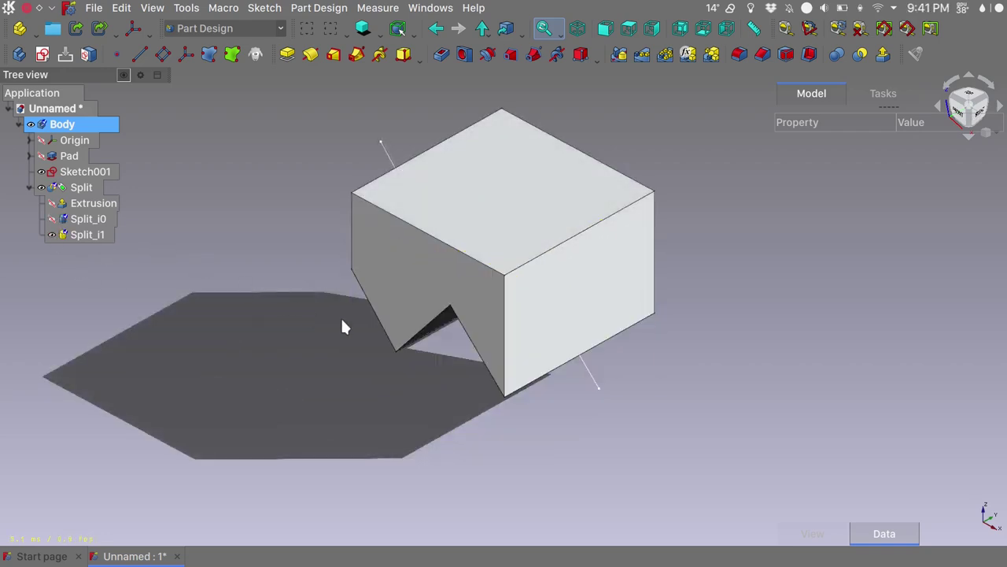
pyautogui.click(51, 219)
pyautogui.moveTo(379, 295); pyautogui.dragTo(400, 320, button='middle')
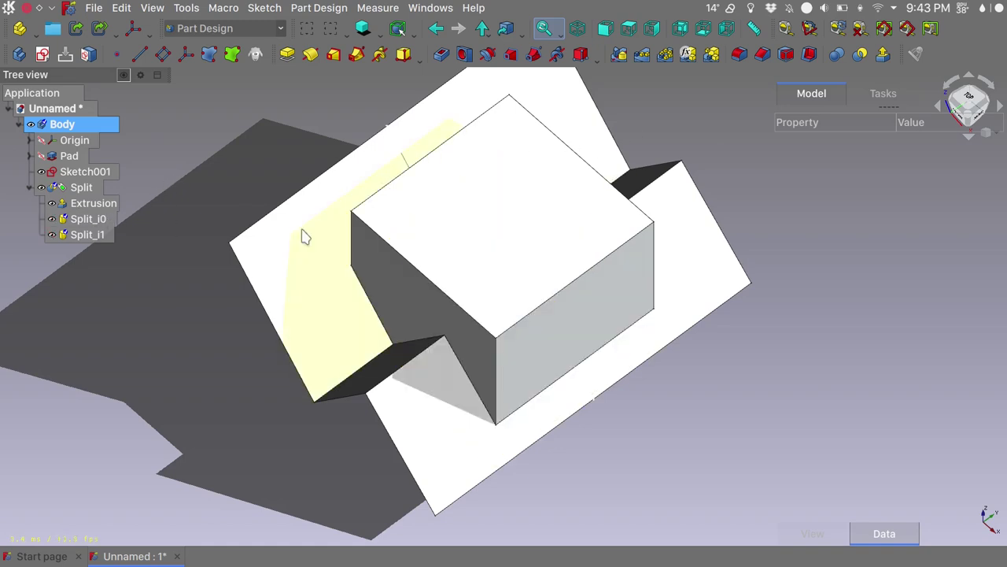
pyautogui.moveTo(382, 322); pyautogui.dragTo(385, 280, button='middle')
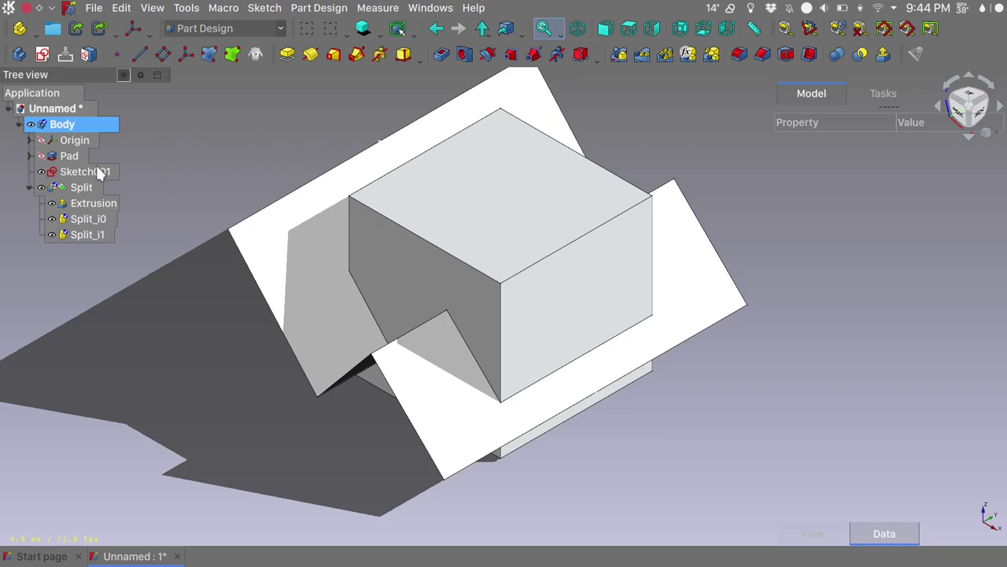
# - Turn off the symmetric-to-plane option of the extruded cutting surface
pyautogui.click(95, 207)
pyautogui.doubleClick(94, 204)
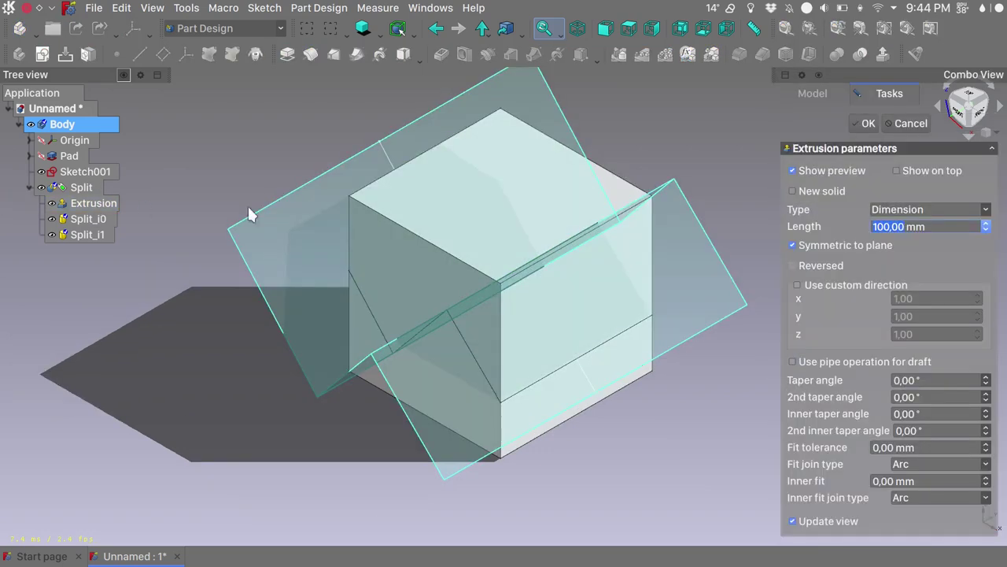
pyautogui.click(841, 245)
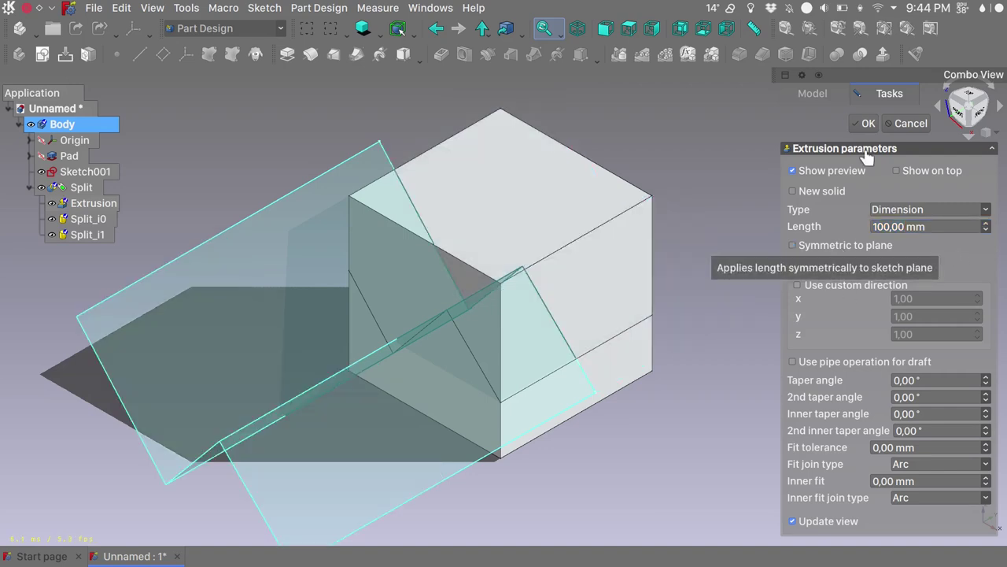
pyautogui.click(864, 123)
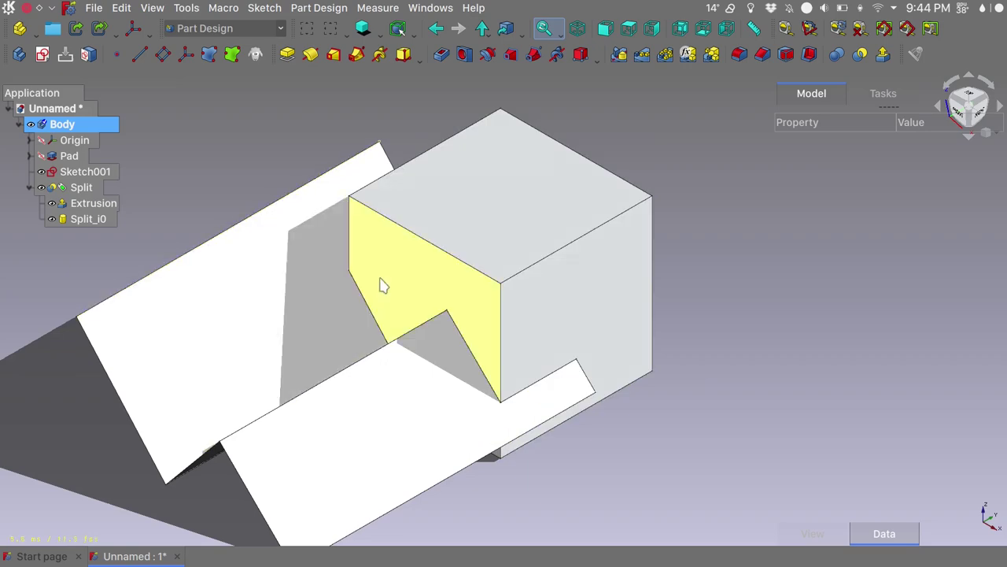
pyautogui.moveTo(499, 387)
pyautogui.mouseDown(button='middle')
pyautogui.moveTo(489, 252)
pyautogui.moveTo(506, 393)
pyautogui.mouseUp(button='middle')
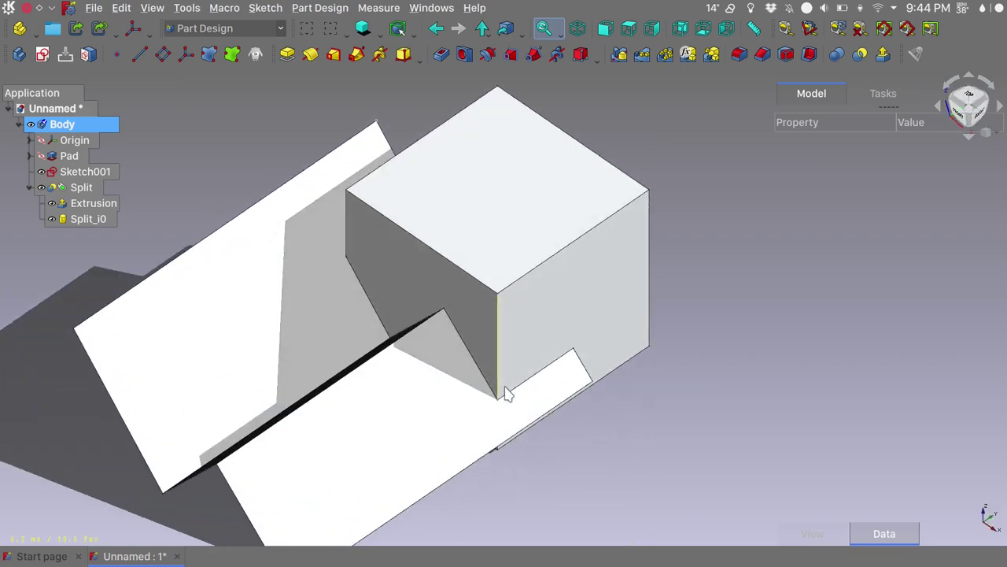
# - Hide the extruded surface and examine the cut lines on the split cube
pyautogui.click(52, 203)
pyautogui.moveTo(565, 420); pyautogui.dragTo(553, 359, button='middle')
pyautogui.click(481, 287)
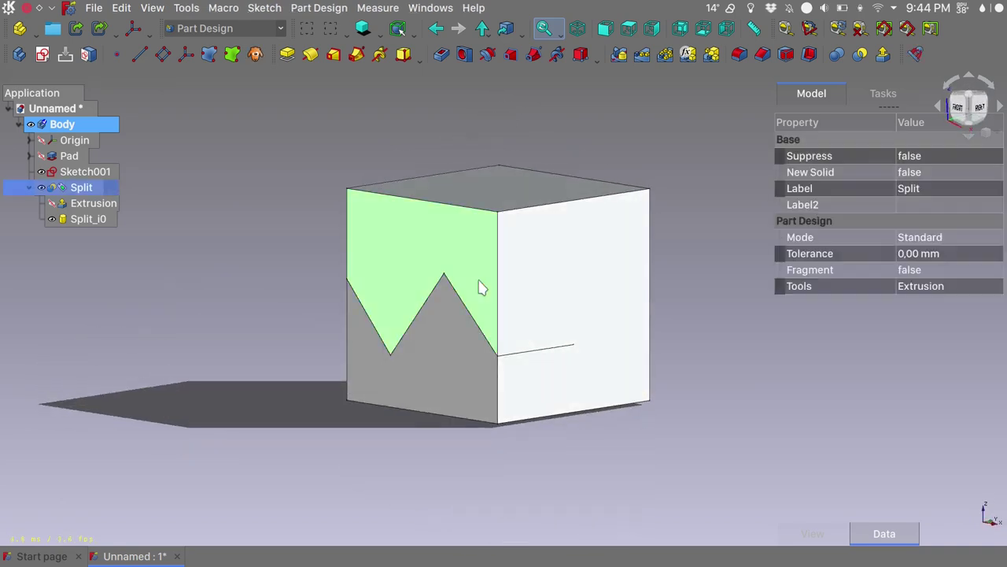
pyautogui.moveTo(607, 369); pyautogui.dragTo(627, 370, button='middle')
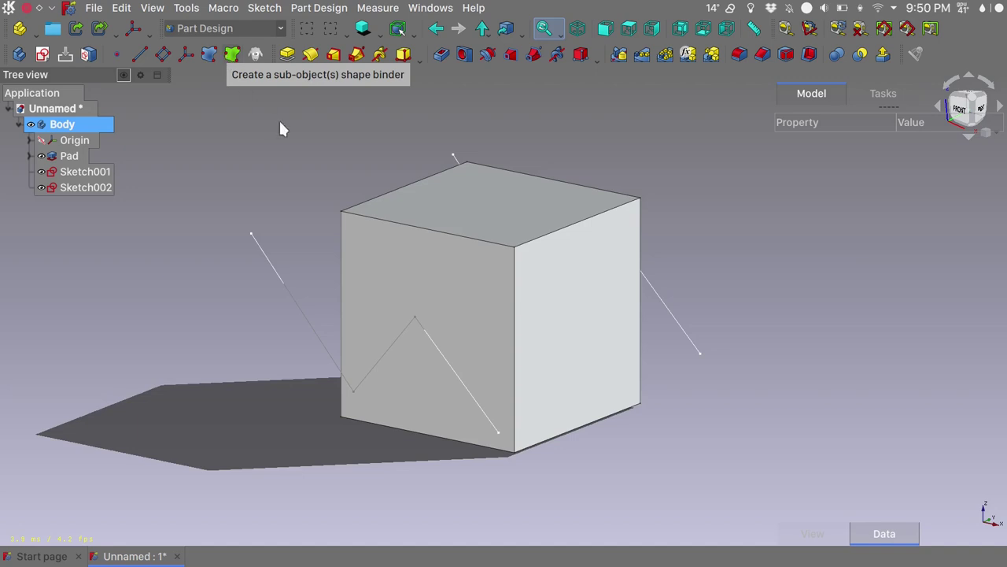
# - Hide the pad and connect the upper starting points of the two zigzag sketches with a sub-shape binder
pyautogui.click(40, 156)
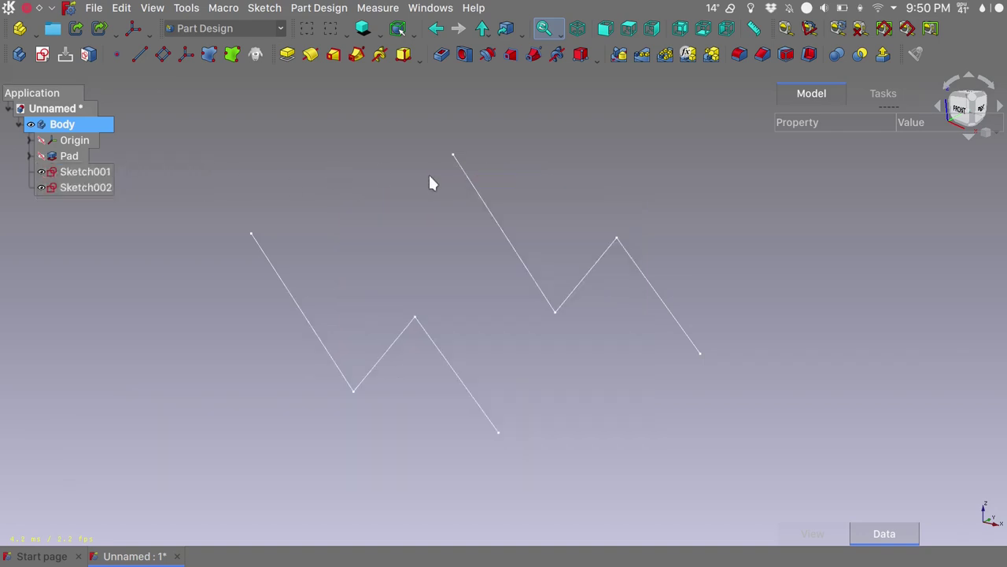
pyautogui.click(455, 154)
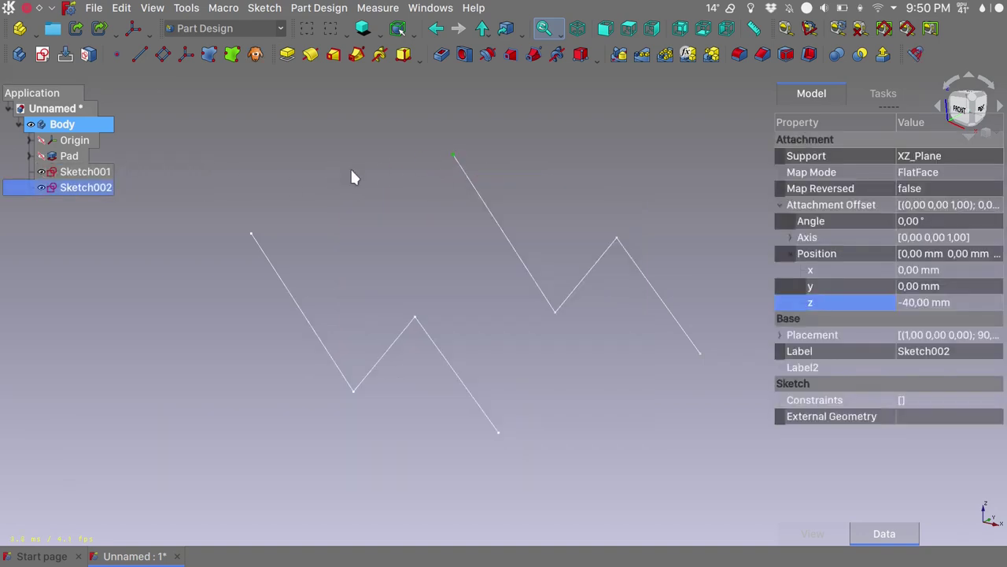
pyautogui.keyDown('ctrl'); pyautogui.click(252, 234); pyautogui.keyUp('ctrl')
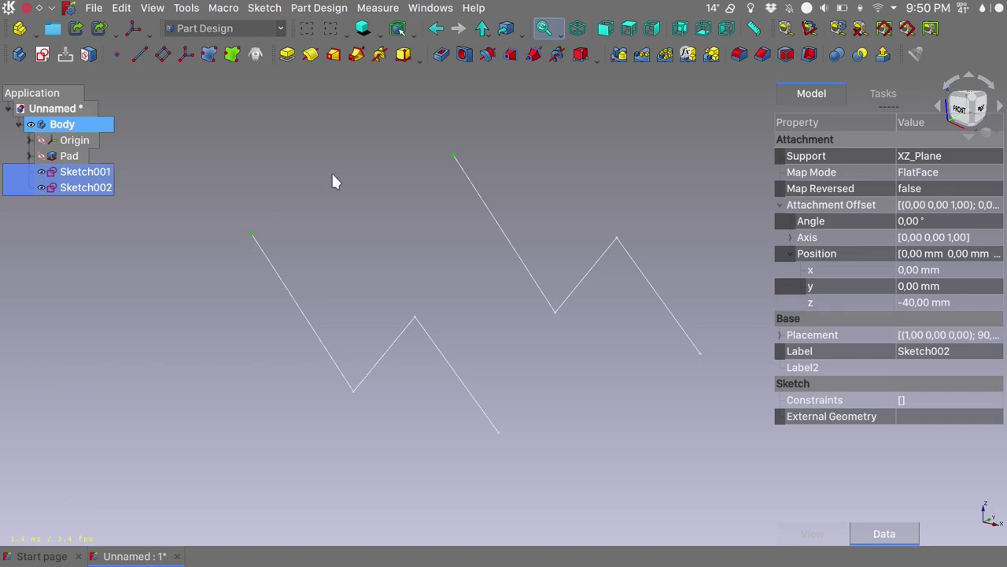
pyautogui.click(233, 55)
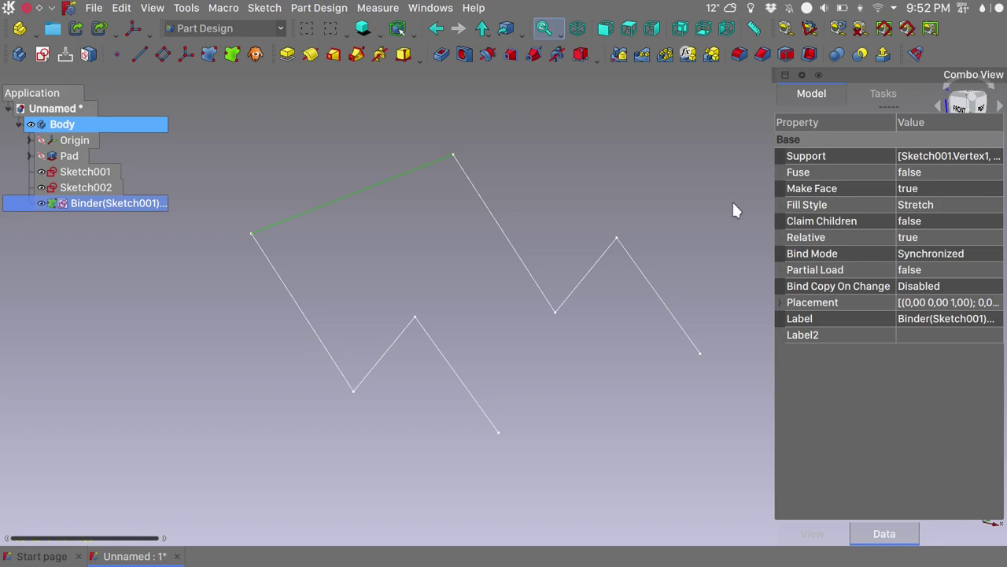
pyautogui.click(614, 193)
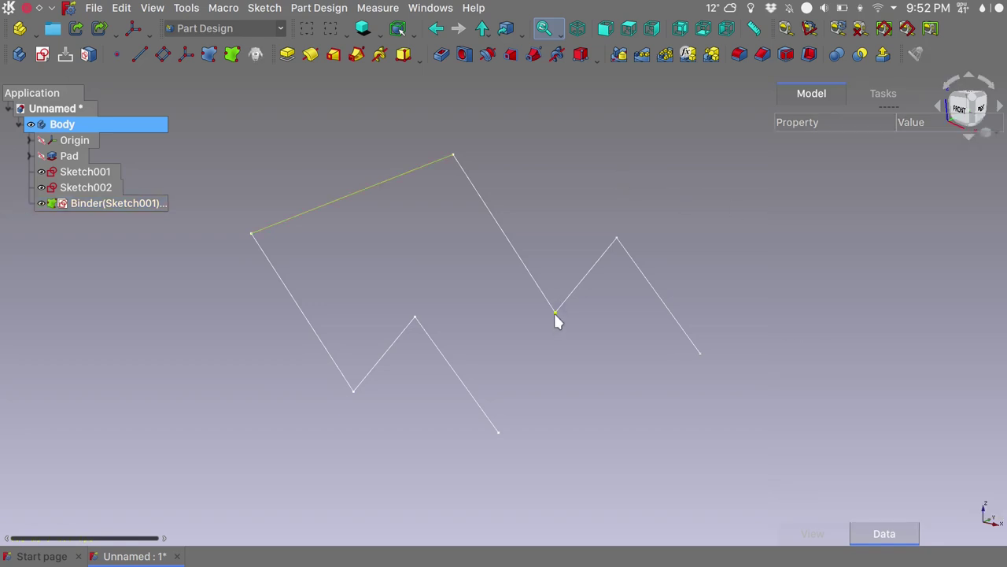
# - Connect the lower bend points at the ends of both sketches' first segments with a sub-shape binder
pyautogui.click(555, 312)
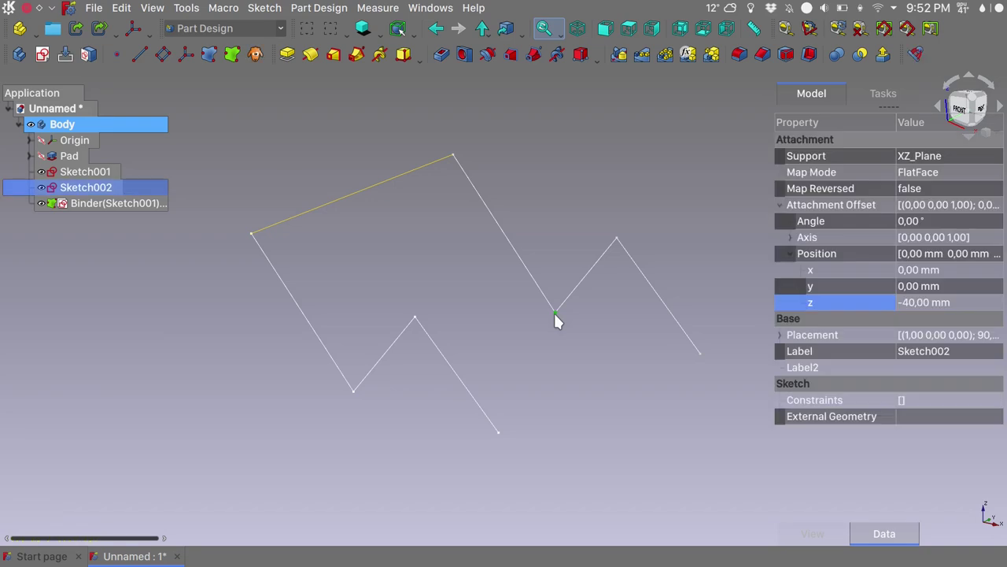
pyautogui.keyDown('ctrl'); pyautogui.click(354, 392); pyautogui.keyUp('ctrl')
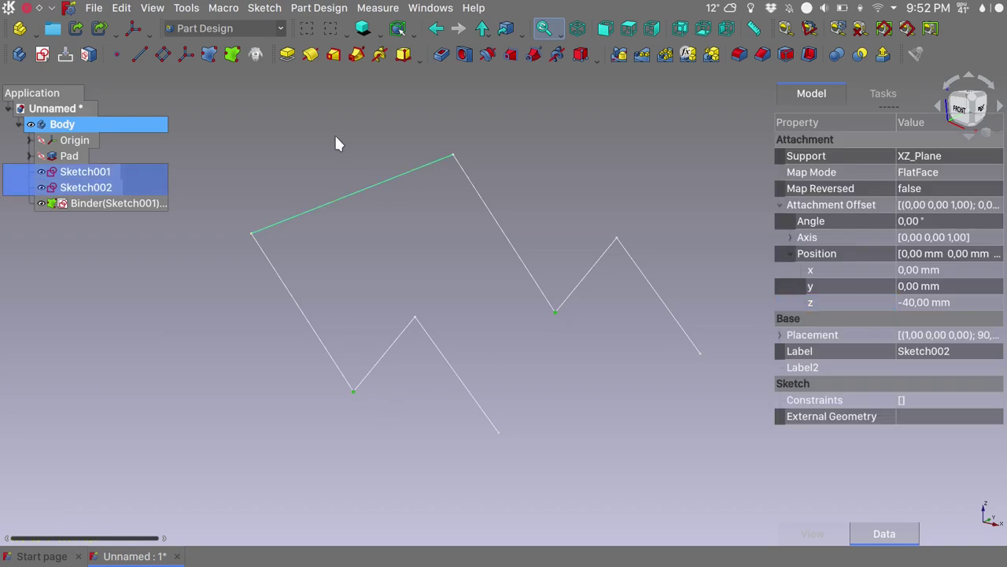
pyautogui.click(232, 55)
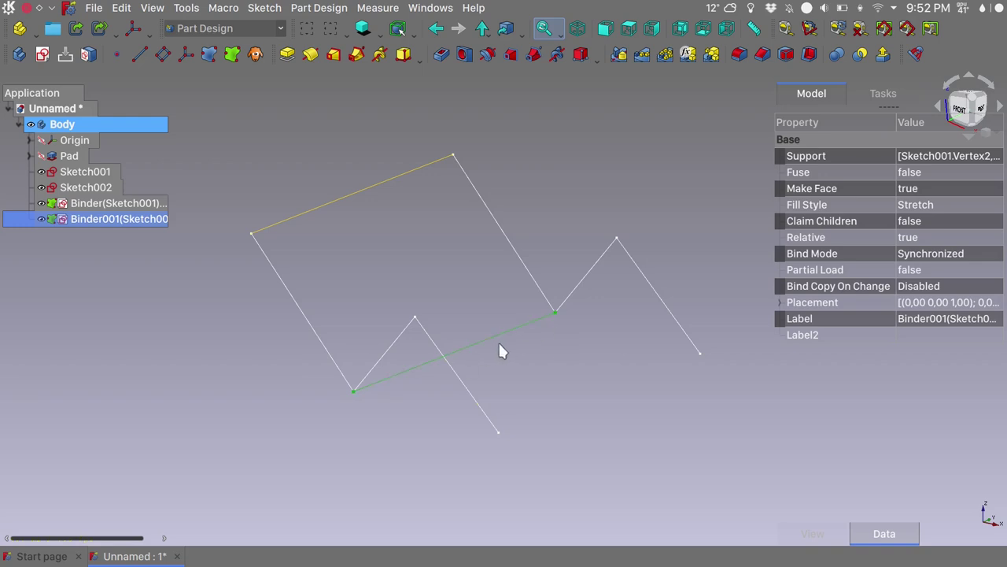
# - Create a sub-shape binder face from the two connecting lines and the first segments of both zigzag sketches
pyautogui.click(409, 174)
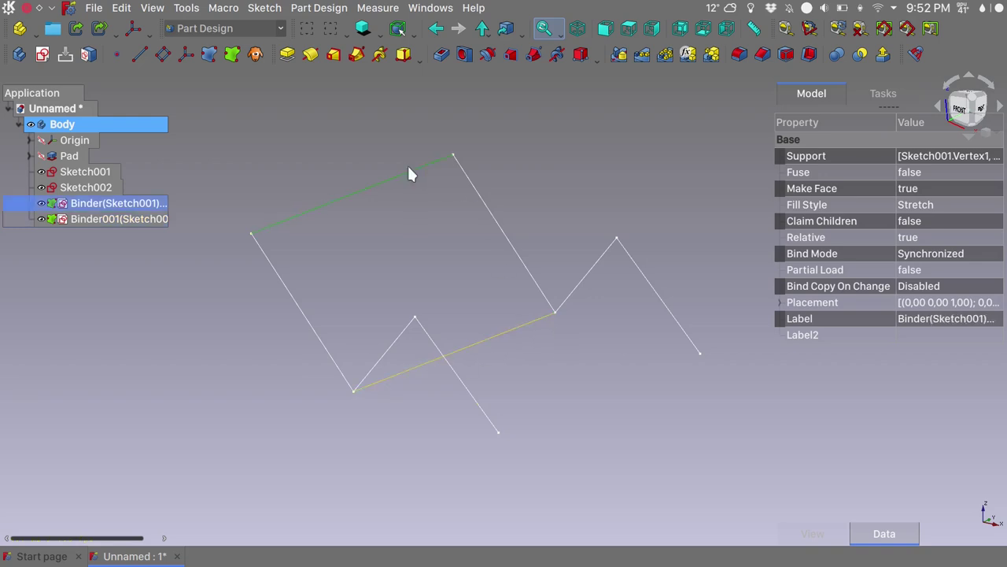
pyautogui.keyDown('ctrl'); pyautogui.click(502, 229); pyautogui.keyUp('ctrl')
pyautogui.keyDown('ctrl'); pyautogui.click(505, 329); pyautogui.keyUp('ctrl')
pyautogui.keyDown('ctrl'); pyautogui.click(305, 314); pyautogui.keyUp('ctrl')
pyautogui.click(232, 57)
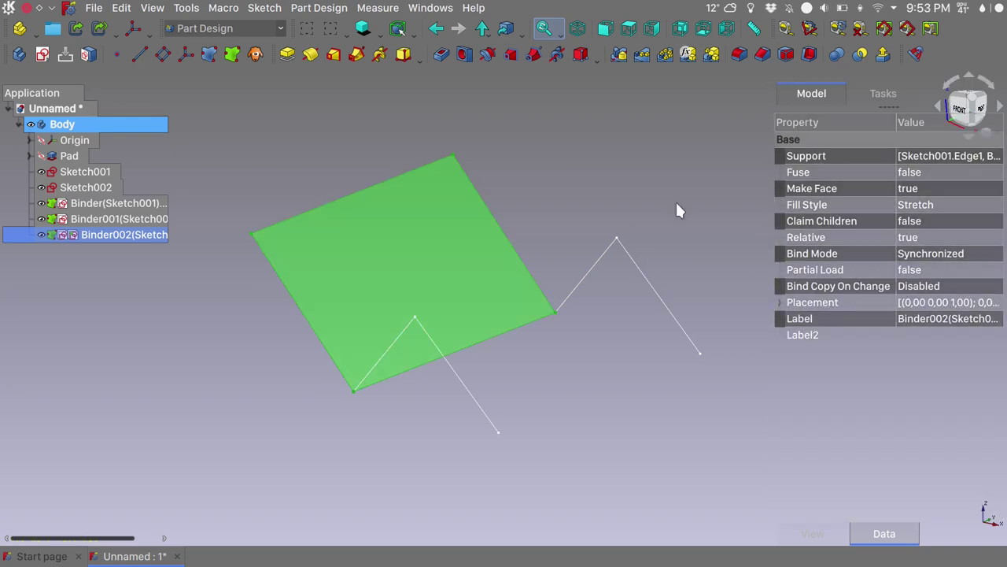
# - Try setting Make Face to false on the four-edge binder
pyautogui.click(921, 187)
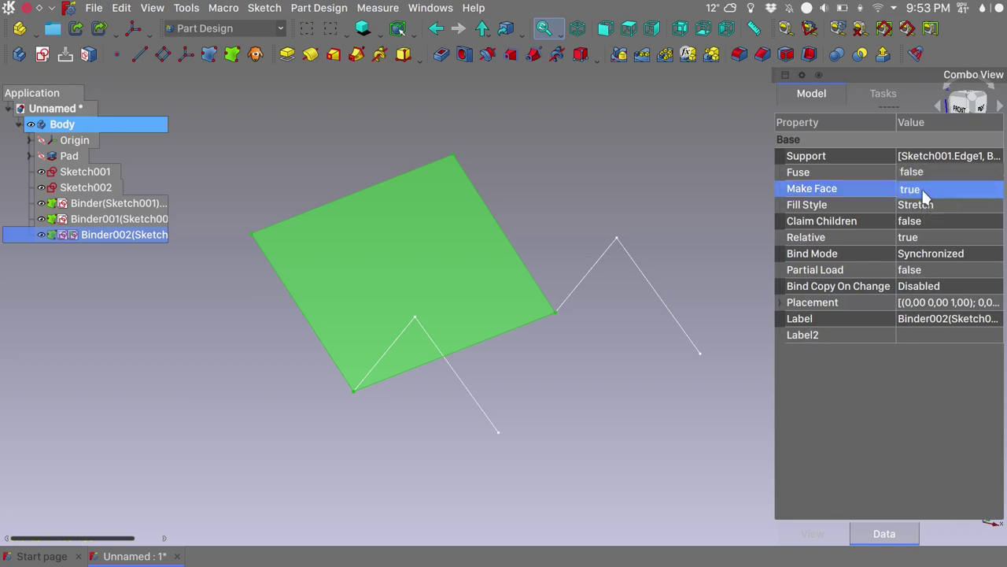
pyautogui.click(921, 188)
pyautogui.click(913, 171)
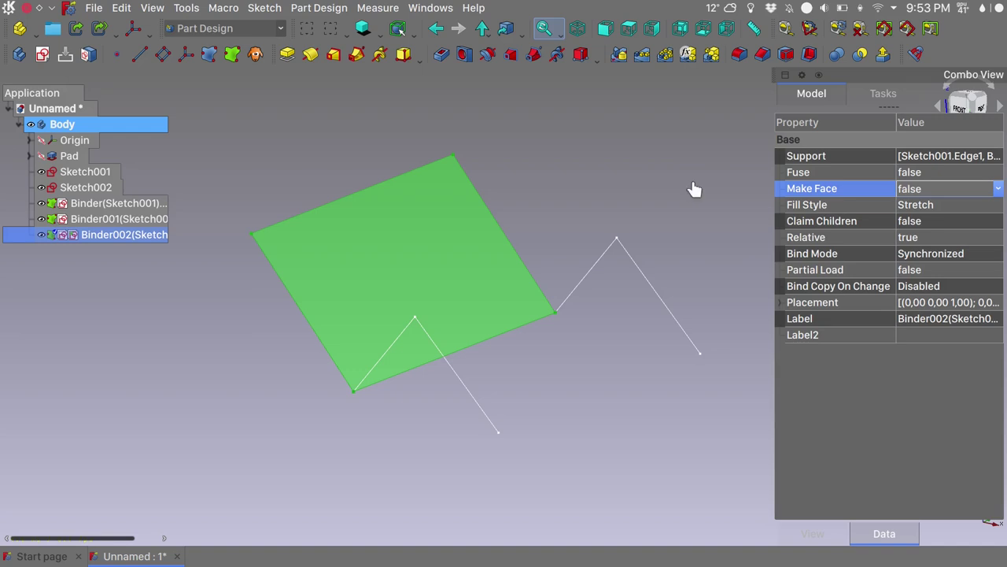
# - Connect the second bend points and the final end points of both sketches with two separate sub-shape binders
pyautogui.click(551, 390)
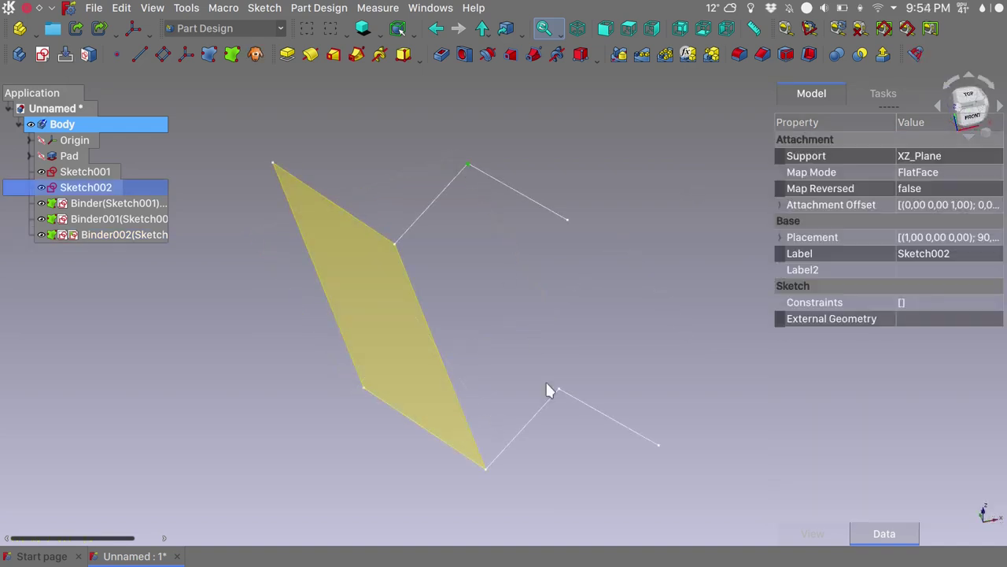
pyautogui.keyDown('ctrl'); pyautogui.click(436, 200); pyautogui.keyUp('ctrl')
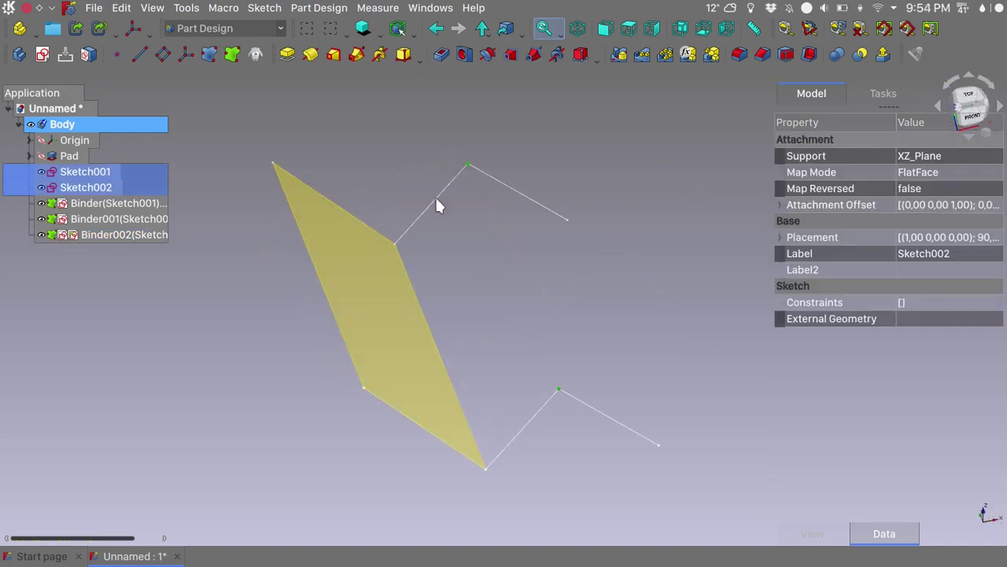
pyautogui.click(233, 55)
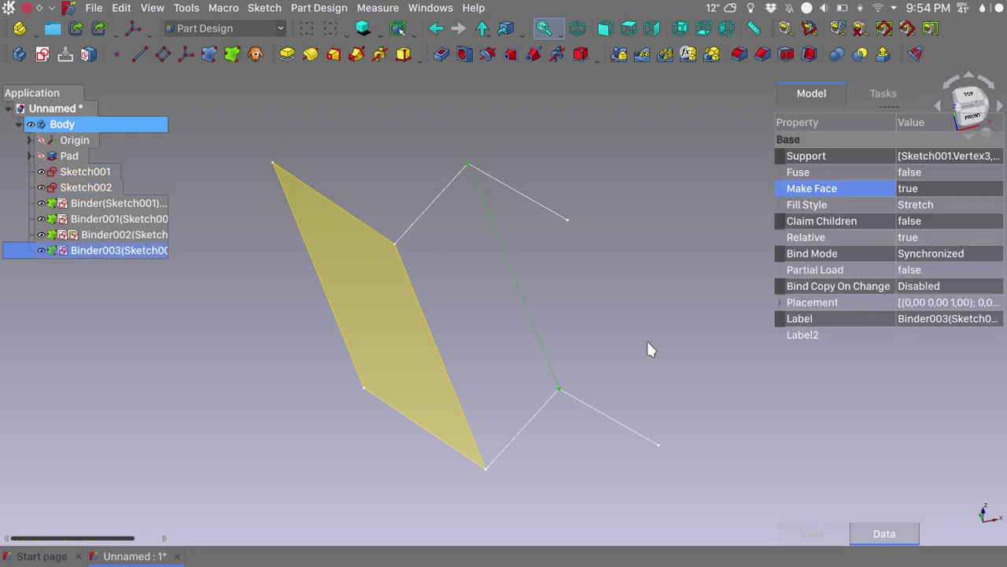
pyautogui.click(568, 218)
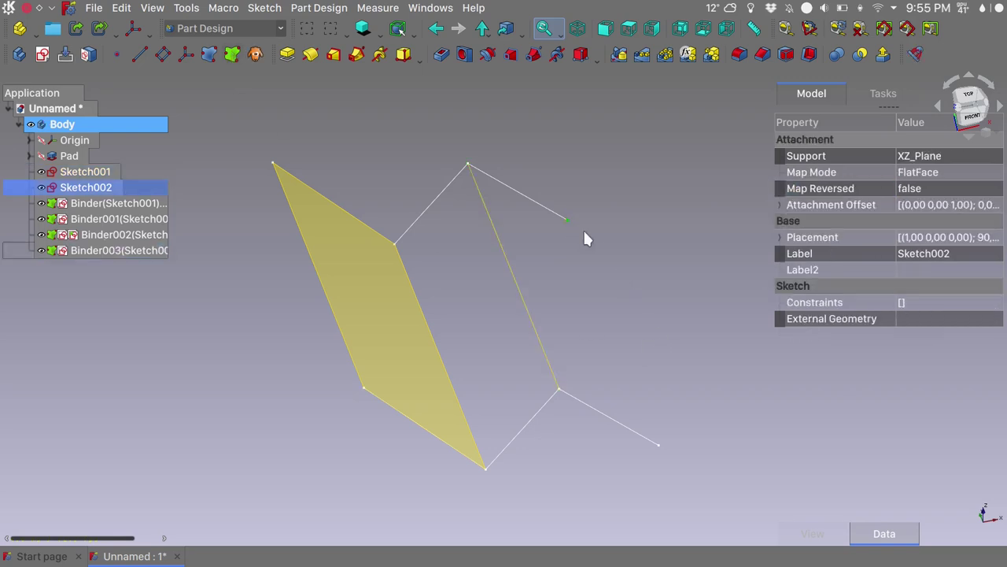
pyautogui.keyDown('ctrl'); pyautogui.click(660, 450); pyautogui.keyUp('ctrl')
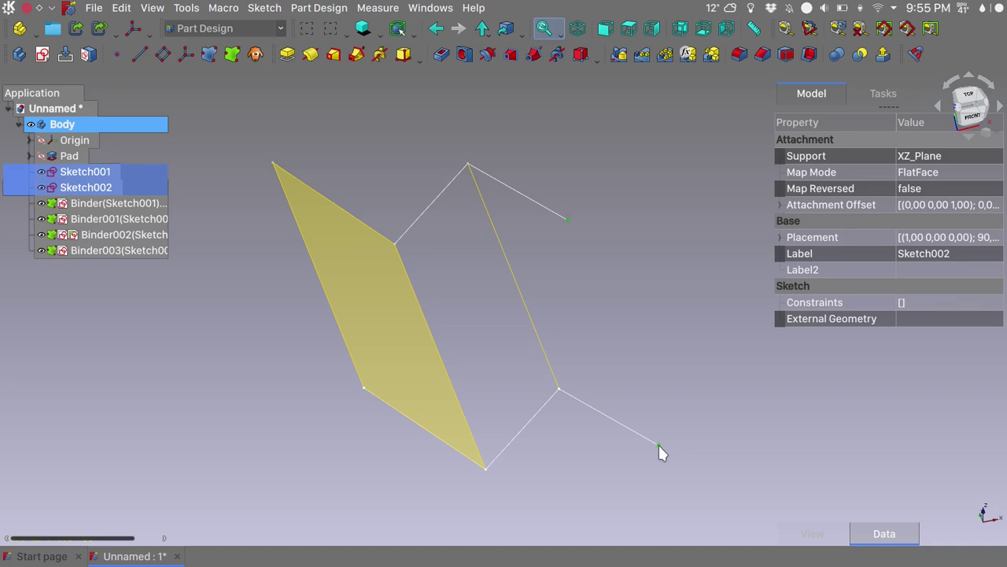
pyautogui.click(232, 54)
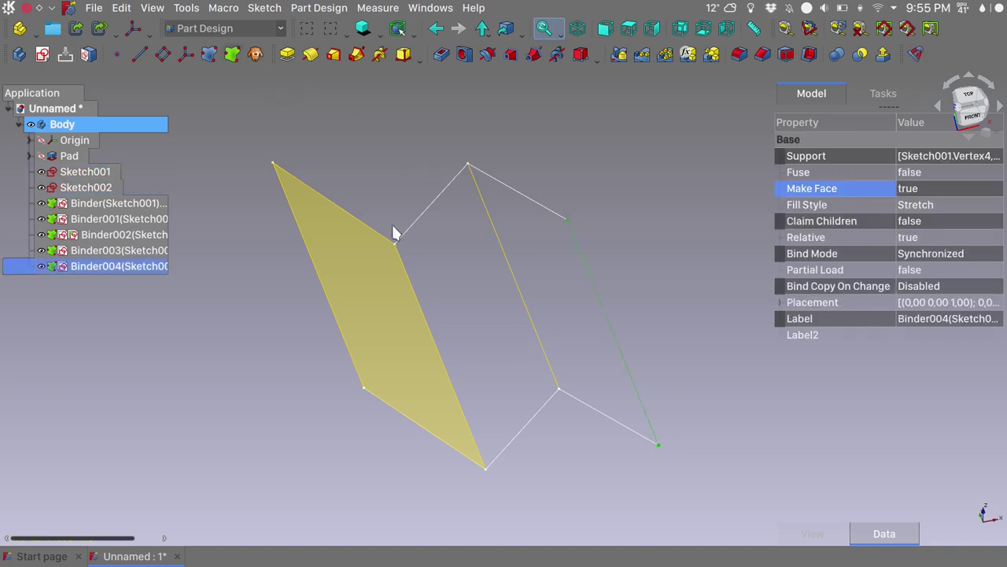
# - Create a sub-shape binder face from both sketches' middle segments and the two connecting lines at their ends
pyautogui.click(425, 210)
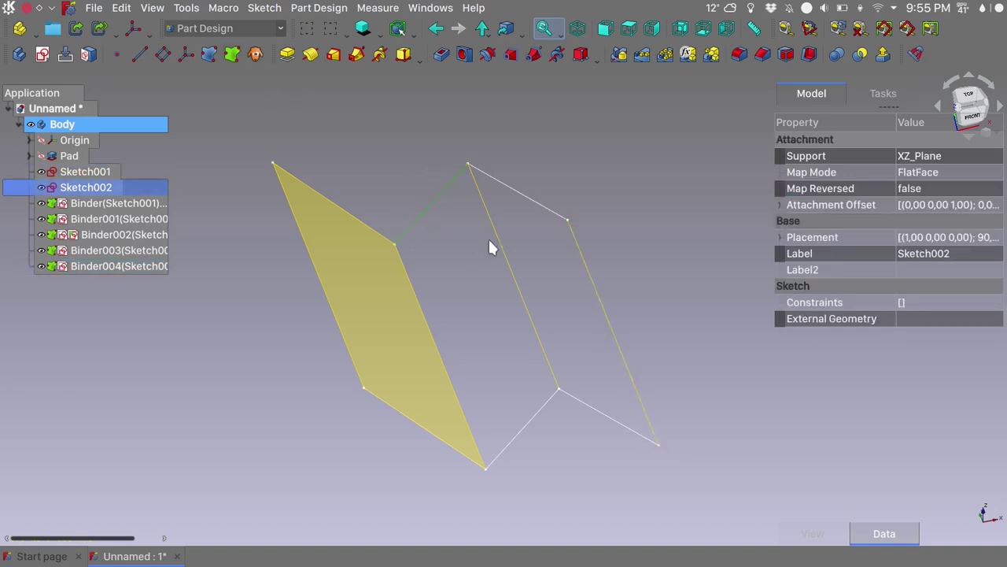
pyautogui.keyDown('ctrl'); pyautogui.click(510, 265); pyautogui.keyUp('ctrl')
pyautogui.keyDown('ctrl'); pyautogui.click(527, 425); pyautogui.keyUp('ctrl')
pyautogui.keyDown('ctrl'); pyautogui.click(449, 375); pyautogui.keyUp('ctrl')
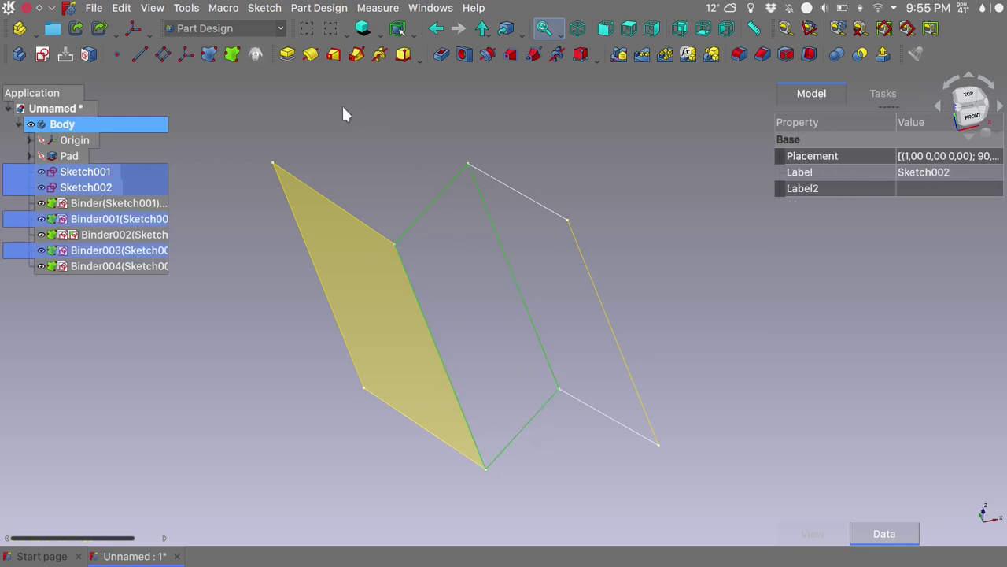
pyautogui.click(232, 55)
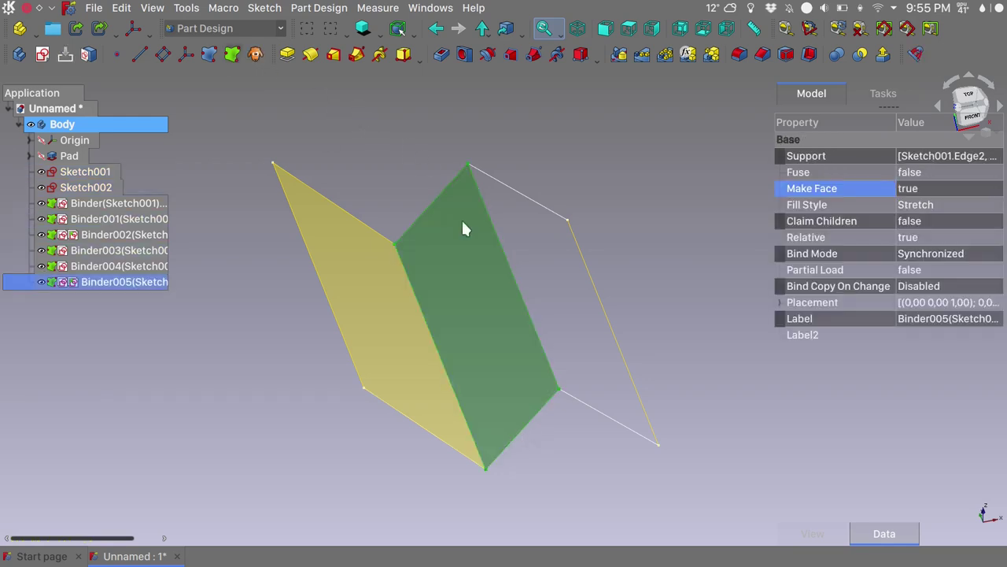
# - Create a sub-shape binder face from both sketches' last segments and the two connecting lines at their ends
pyautogui.click(621, 422)
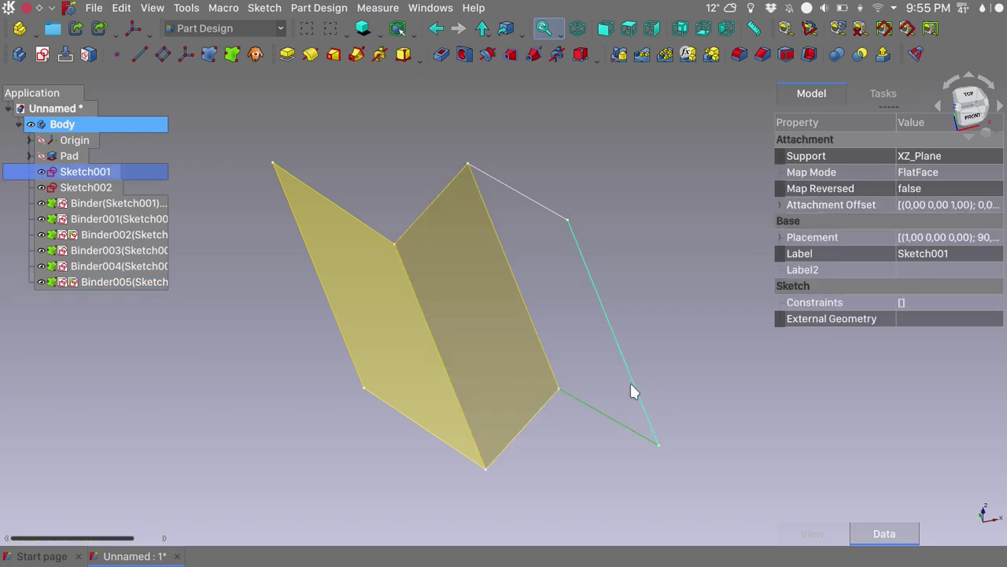
pyautogui.keyDown('ctrl'); pyautogui.click(630, 384); pyautogui.keyUp('ctrl')
pyautogui.keyDown('ctrl'); pyautogui.click(533, 207); pyautogui.keyUp('ctrl')
pyautogui.keyDown('ctrl'); pyautogui.click(506, 255); pyautogui.keyUp('ctrl')
pyautogui.click(232, 53)
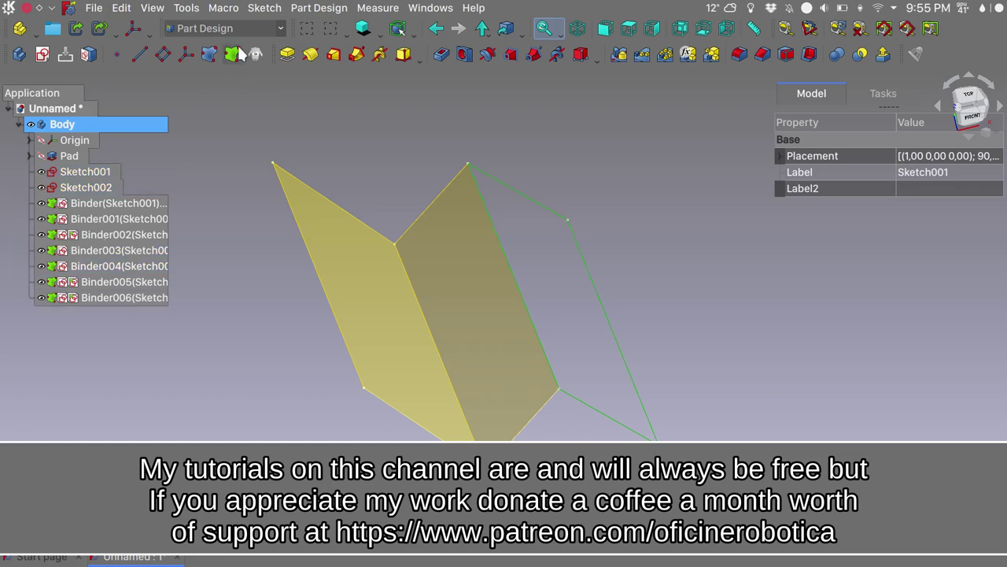
pyautogui.click(426, 142)
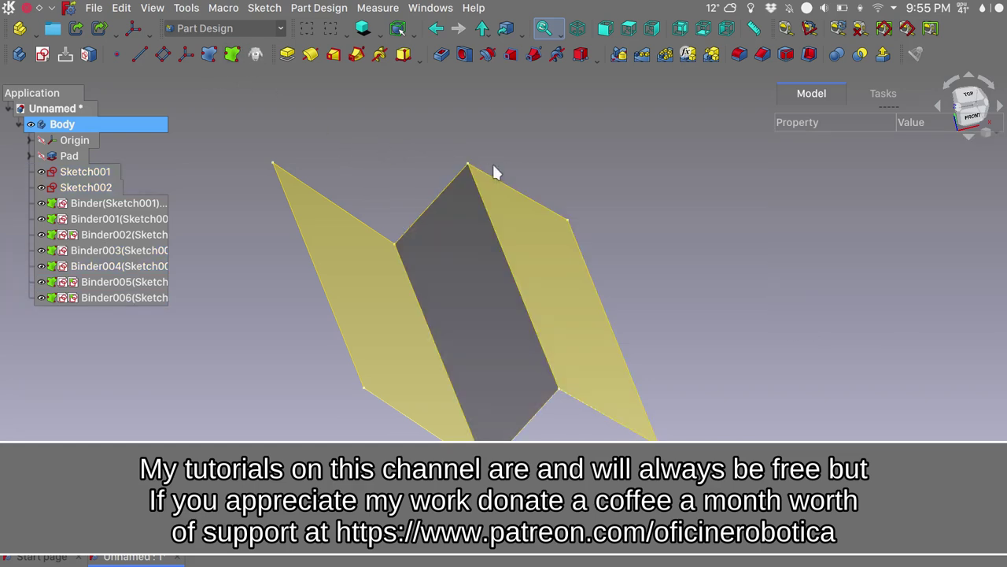
# - Combine the three zigzag binder faces into a single sub-shape binder and set its Fuse property to true
pyautogui.moveTo(590, 178); pyautogui.dragTo(622, 251, button='middle')
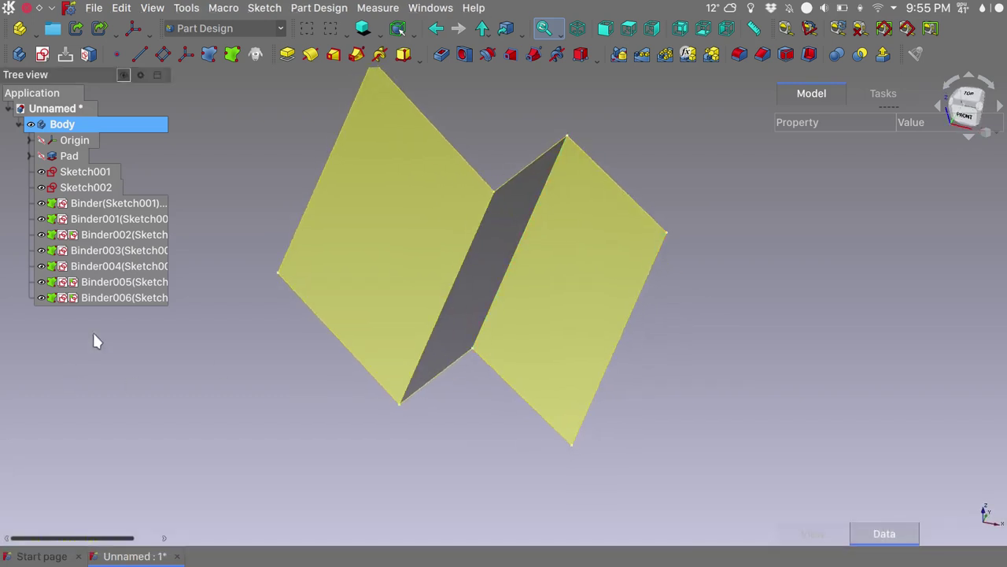
pyautogui.click(355, 272)
pyautogui.keyDown('ctrl'); pyautogui.click(478, 289); pyautogui.keyUp('ctrl')
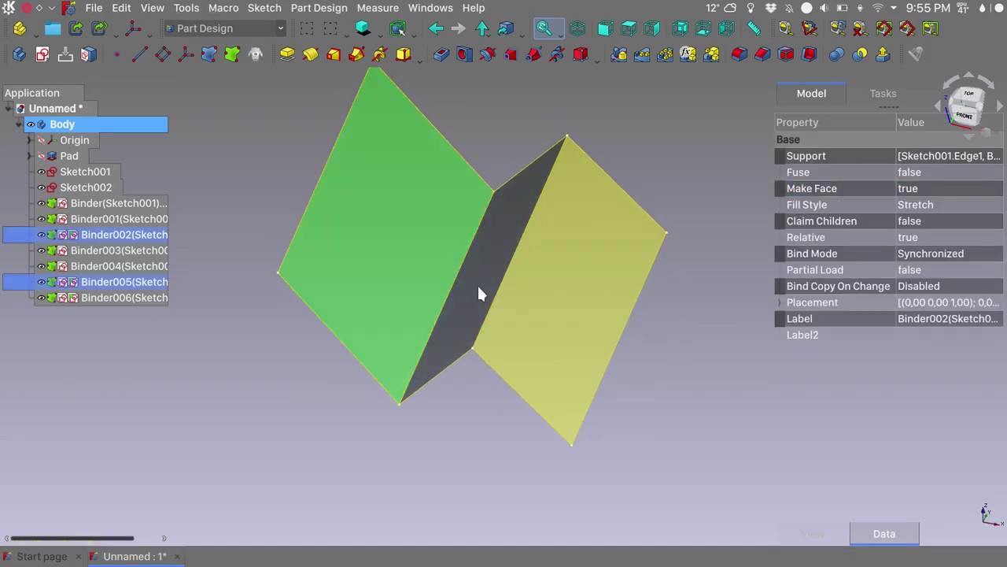
pyautogui.keyDown('ctrl'); pyautogui.click(572, 300); pyautogui.keyUp('ctrl')
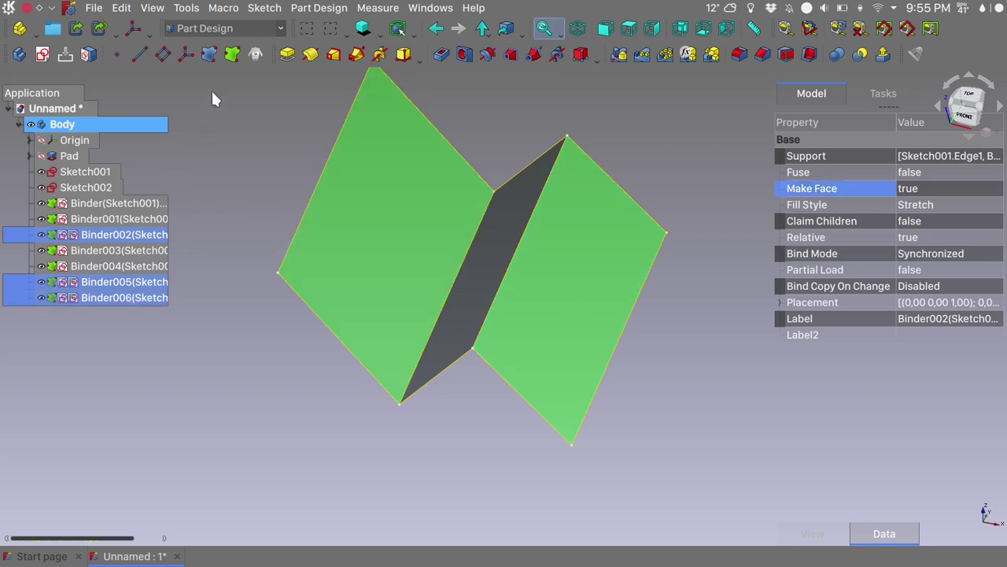
pyautogui.click(226, 56)
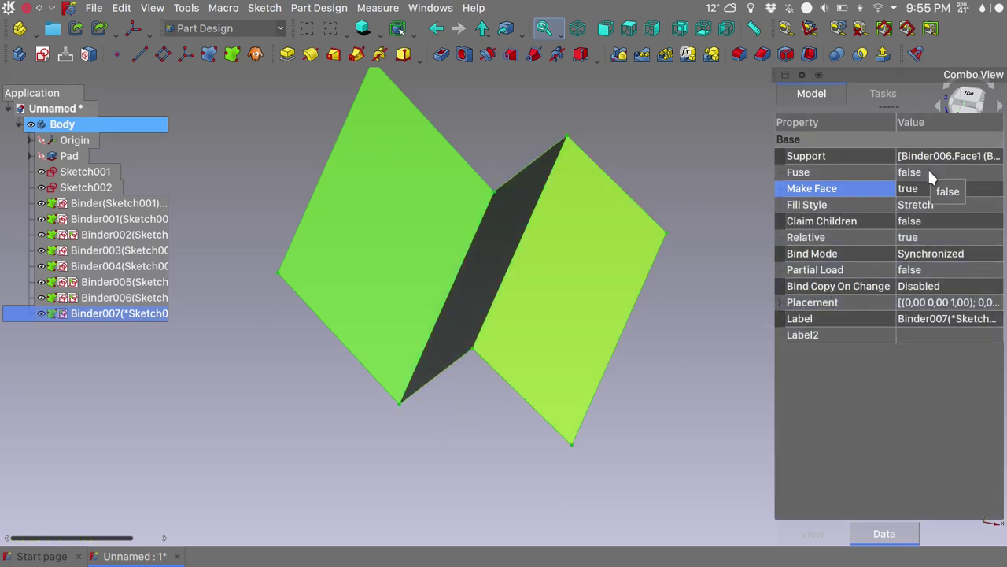
pyautogui.click(929, 173)
pyautogui.click(922, 173)
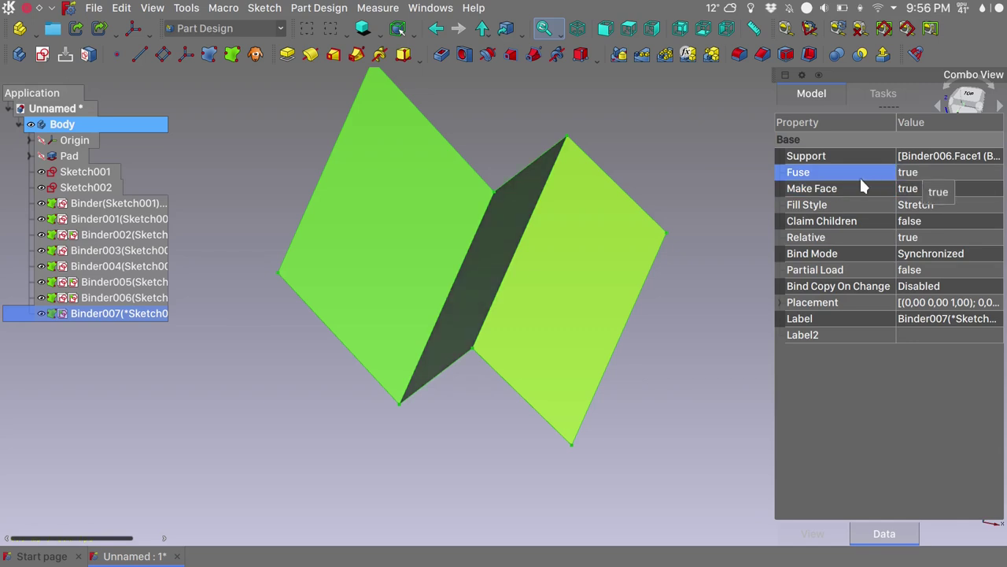
pyautogui.click(130, 313)
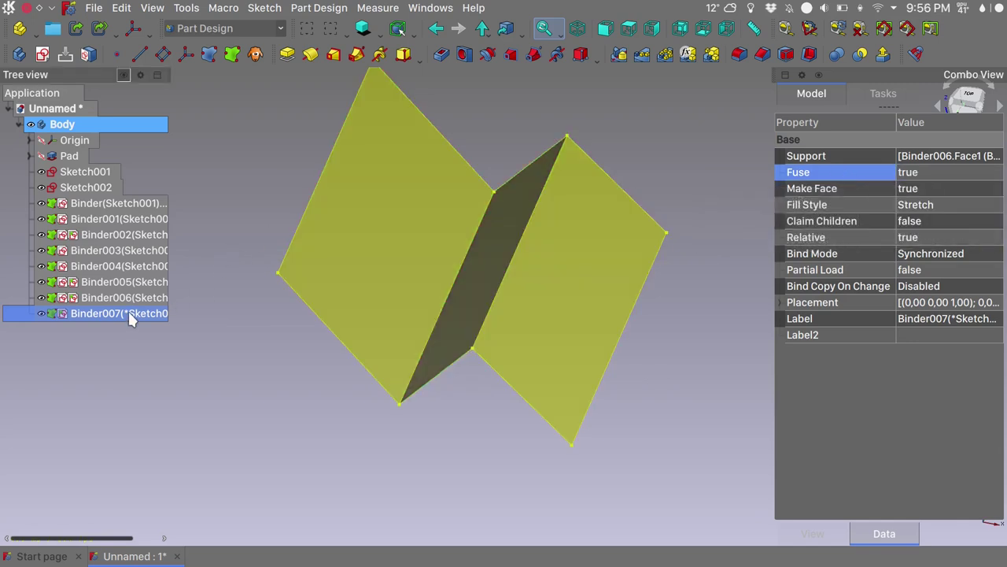
pyautogui.click(404, 291)
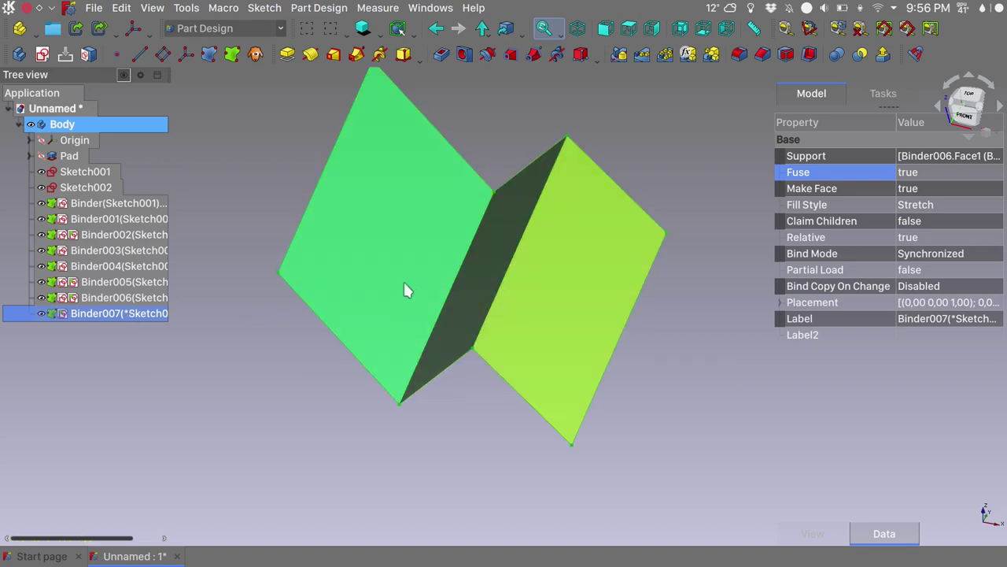
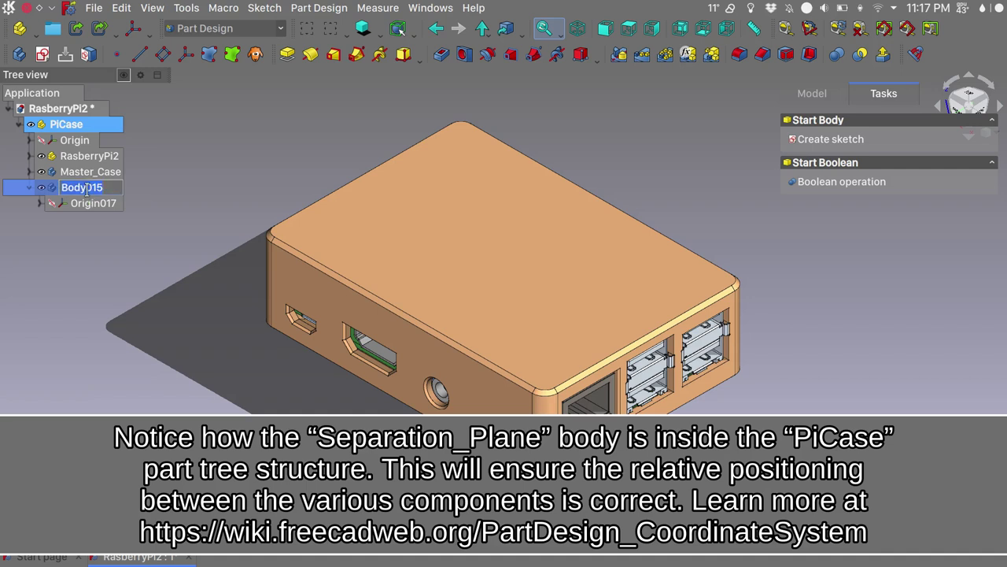
# - Rename the new body as Separation_Plane, and hide Master_Case to expose the expanded RasberryPi2 part
pyautogui.write('Separation_Plane')
pyautogui.press('Return')
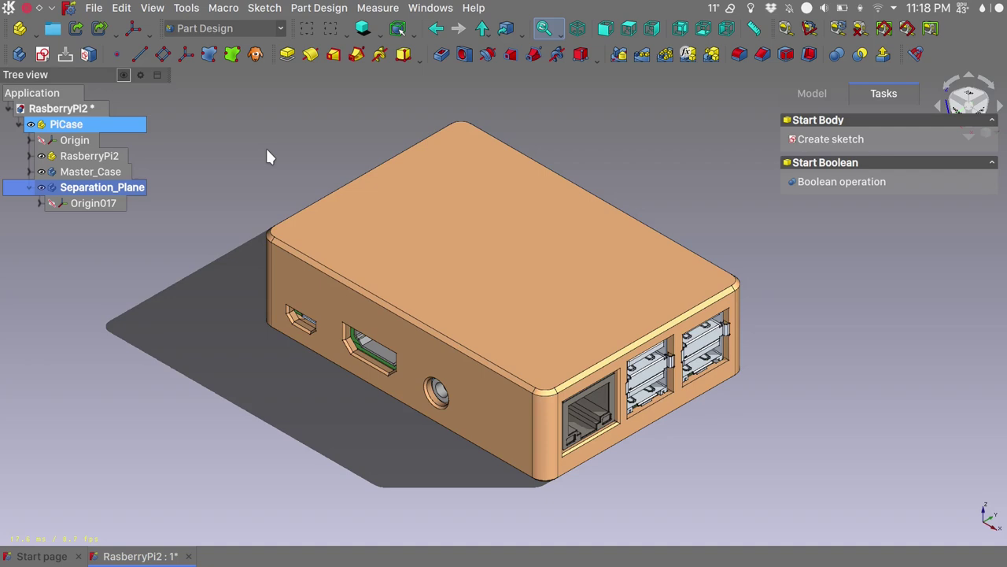
pyautogui.keyDown('ctrl'); pyautogui.click(79, 161); pyautogui.keyUp('ctrl')
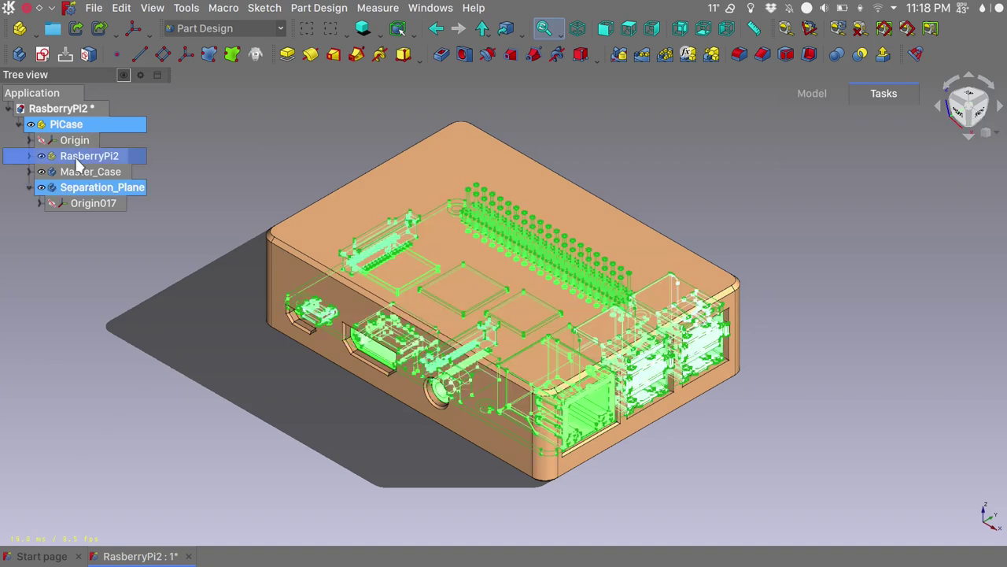
pyautogui.click(41, 171)
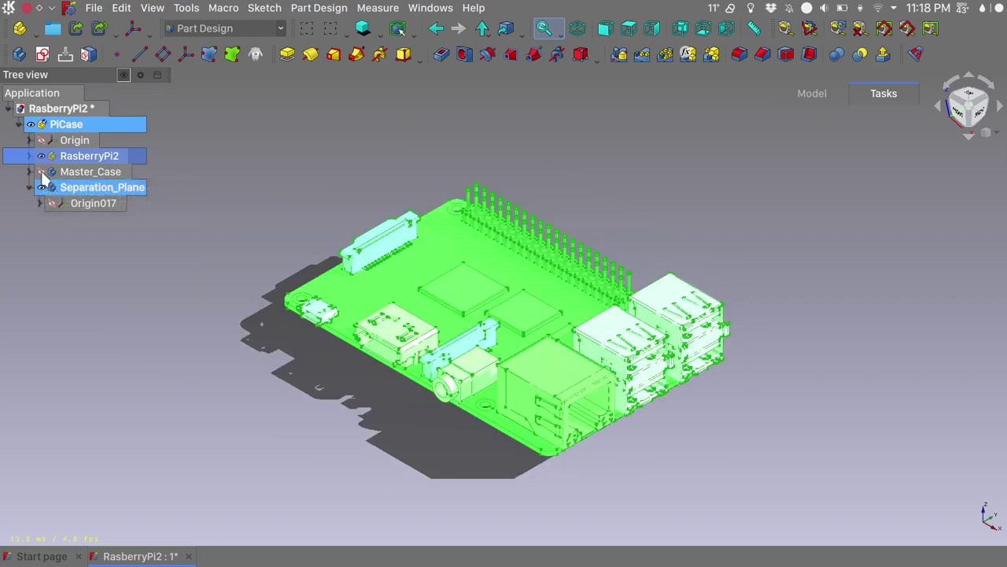
pyautogui.click(29, 155)
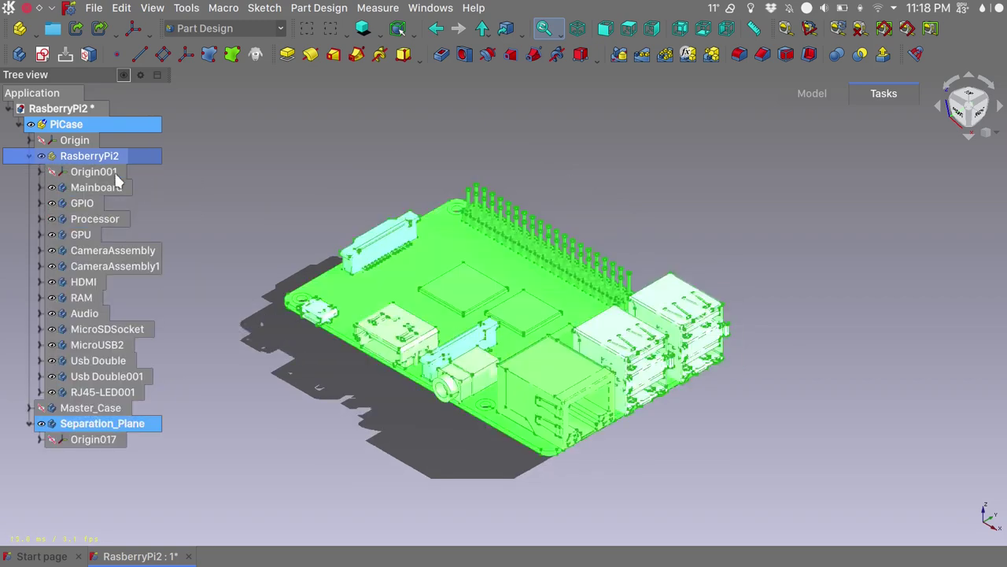
pyautogui.click(237, 149)
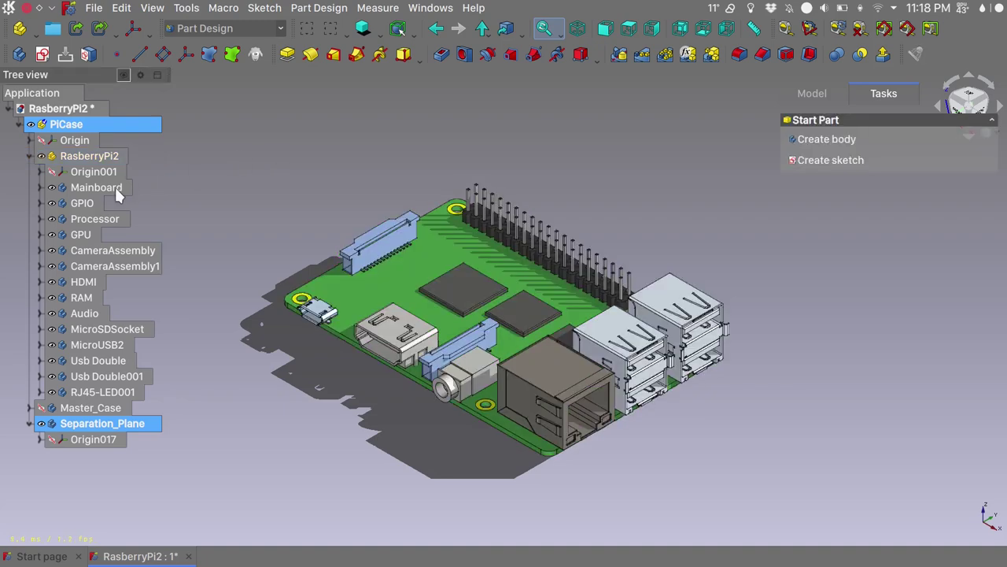
# - Create a sub-shape binder in Separation_Plane from the Mainboard body and the outer tab face of the USB connector beside the Ethernet port
pyautogui.click(115, 189)
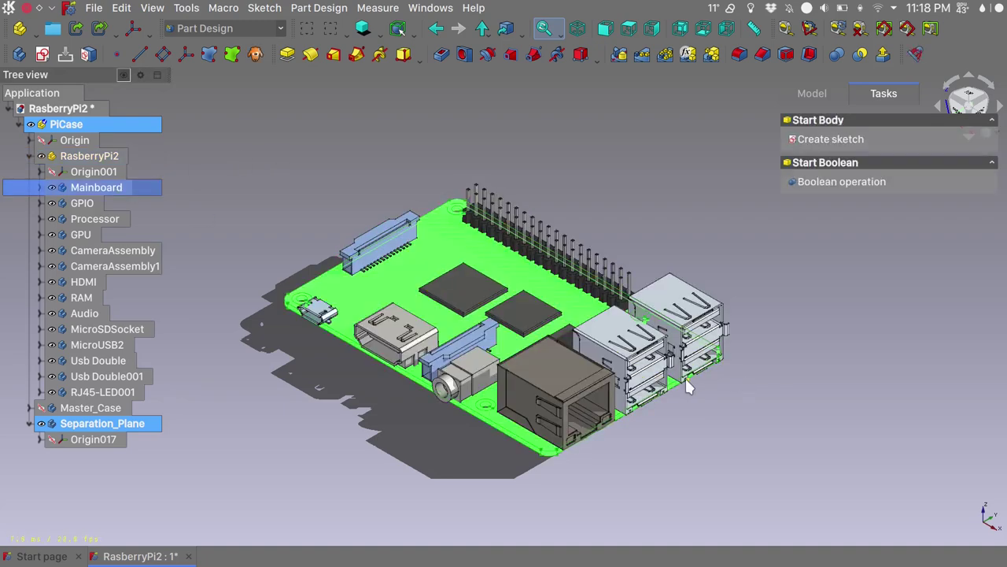
pyautogui.scroll(8, 681, 386)
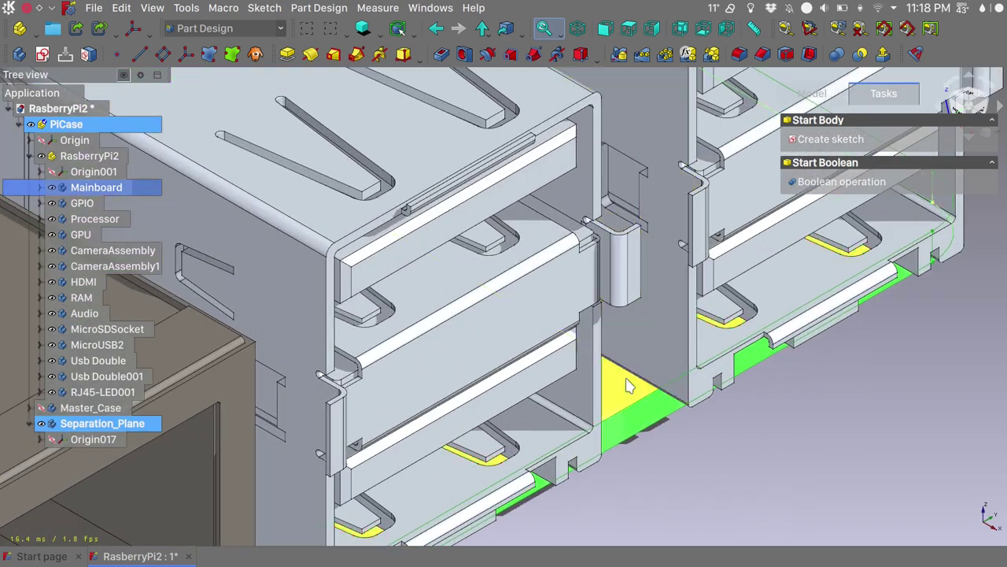
pyautogui.click(340, 437)
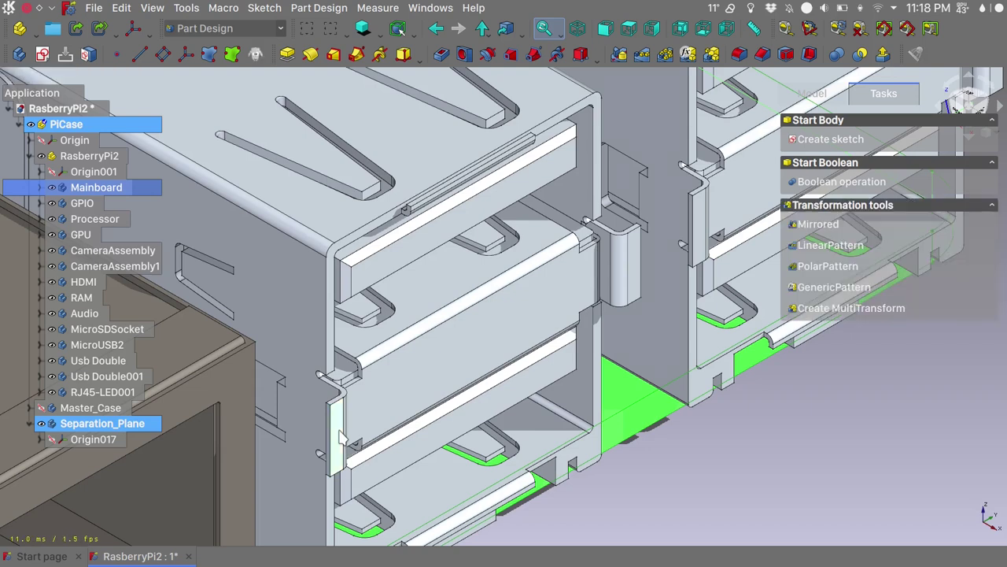
pyautogui.click(233, 56)
pyautogui.scroll(-5, 400, 209)
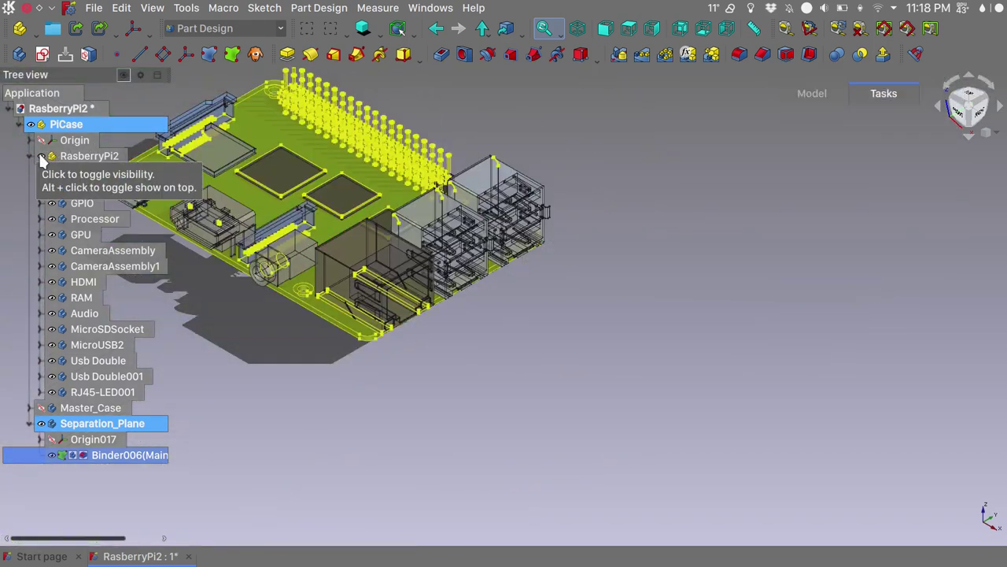
# - Hide the RasberryPi2 part to isolate the new mainboard binder
pyautogui.click(42, 155)
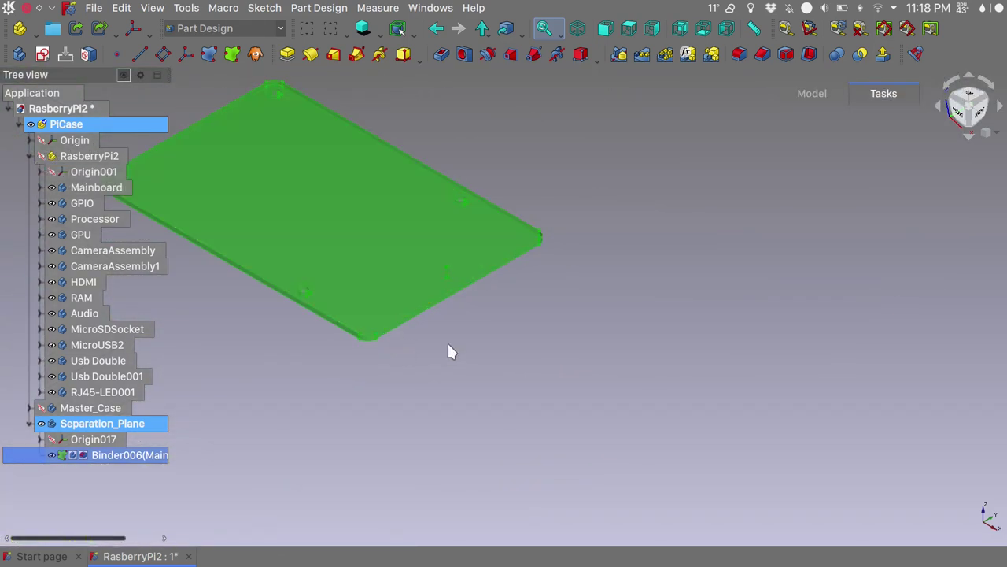
pyautogui.moveTo(450, 351); pyautogui.dragTo(580, 392, button='middle')
pyautogui.click(482, 426)
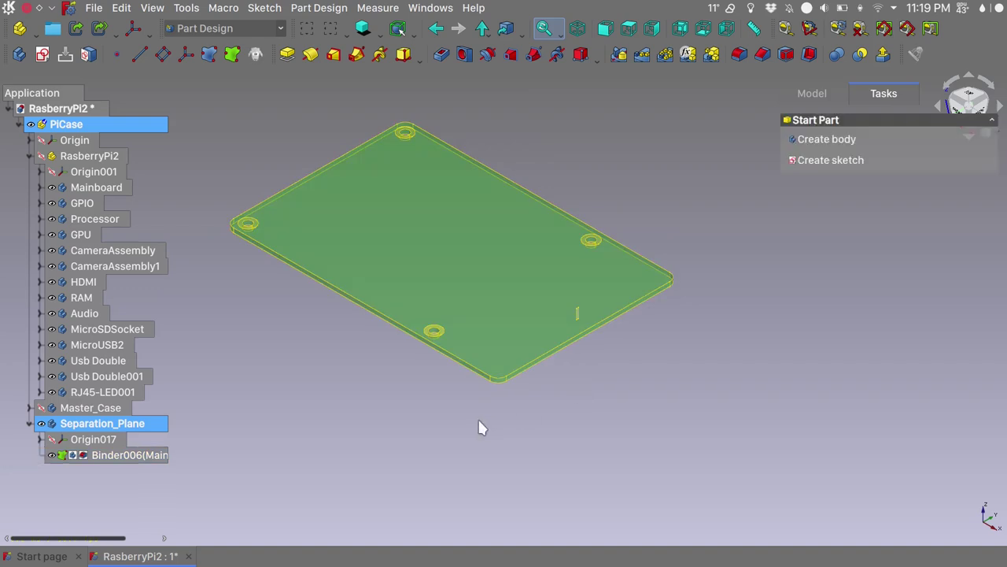
pyautogui.scroll(4, 432, 376)
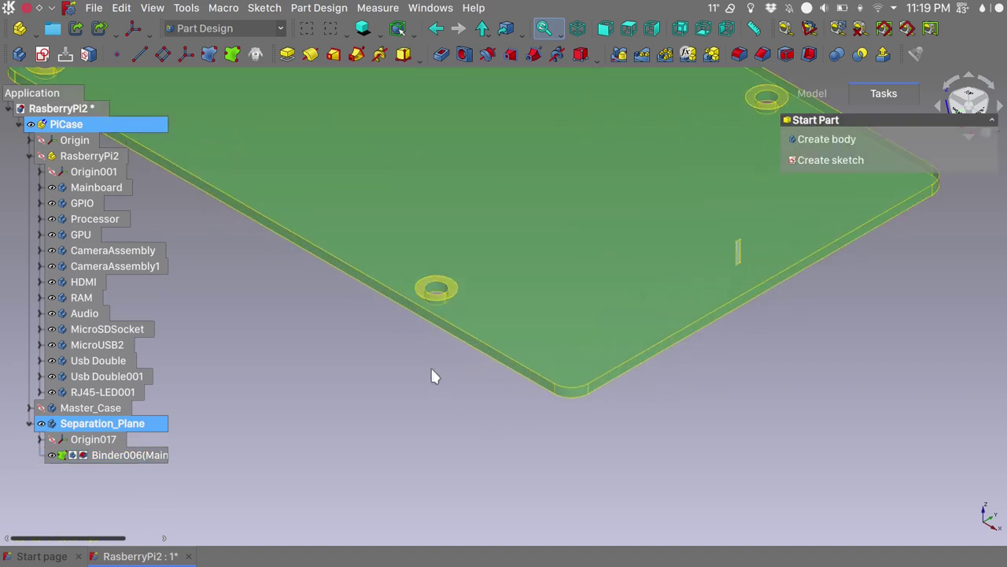
# - Create a sketch on the long front side face of the mainboard binder
pyautogui.click(462, 338)
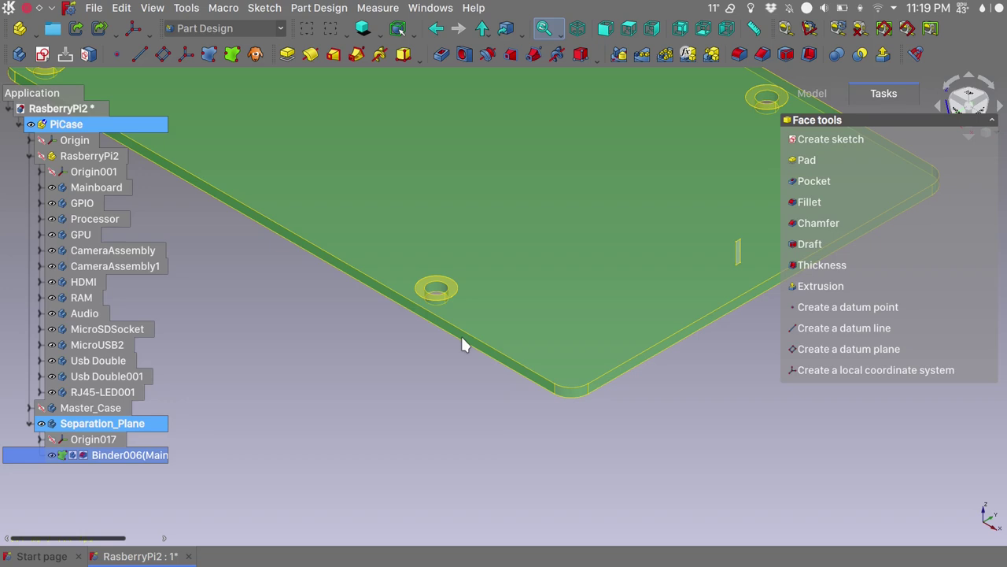
pyautogui.click(440, 397)
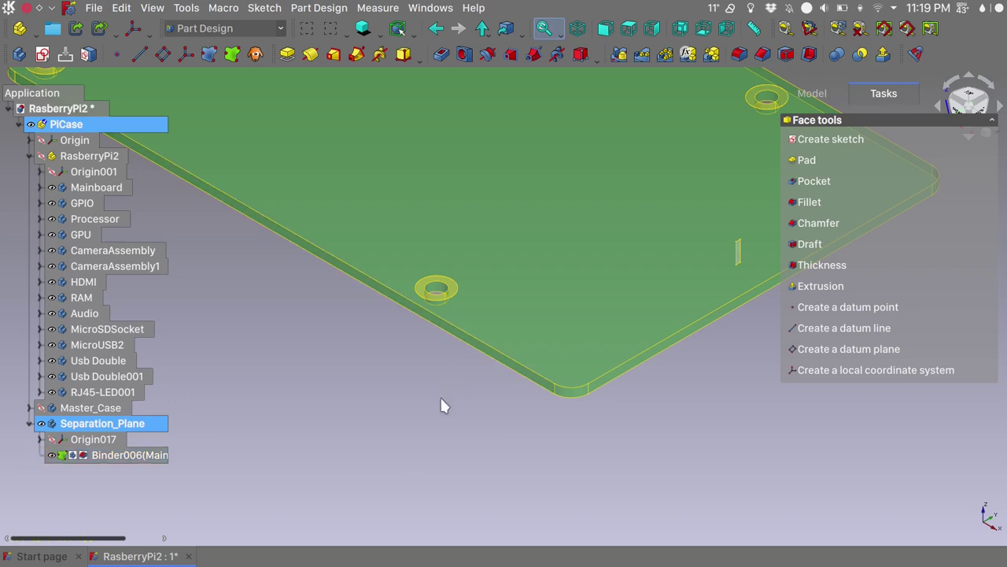
pyautogui.click(471, 349)
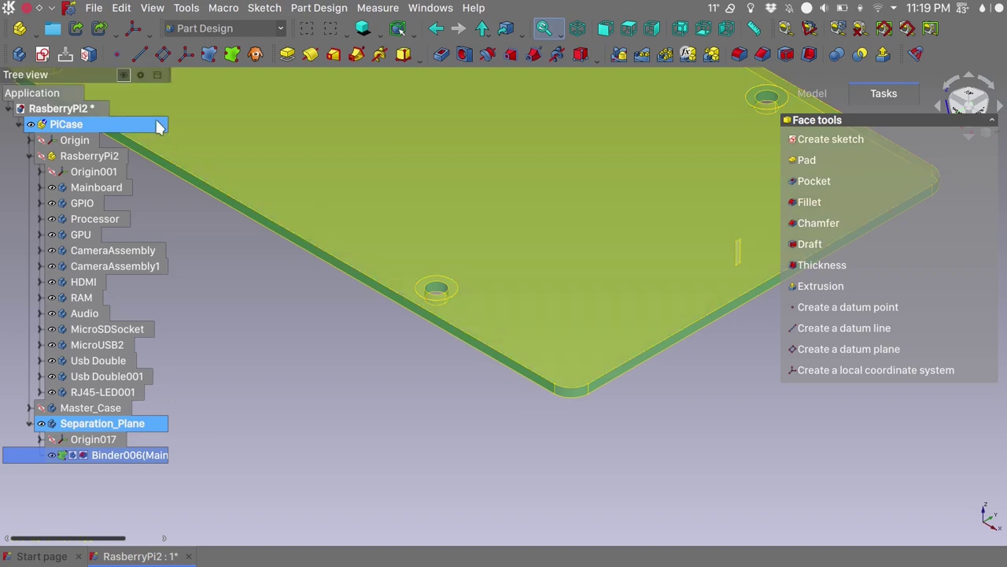
pyautogui.click(45, 54)
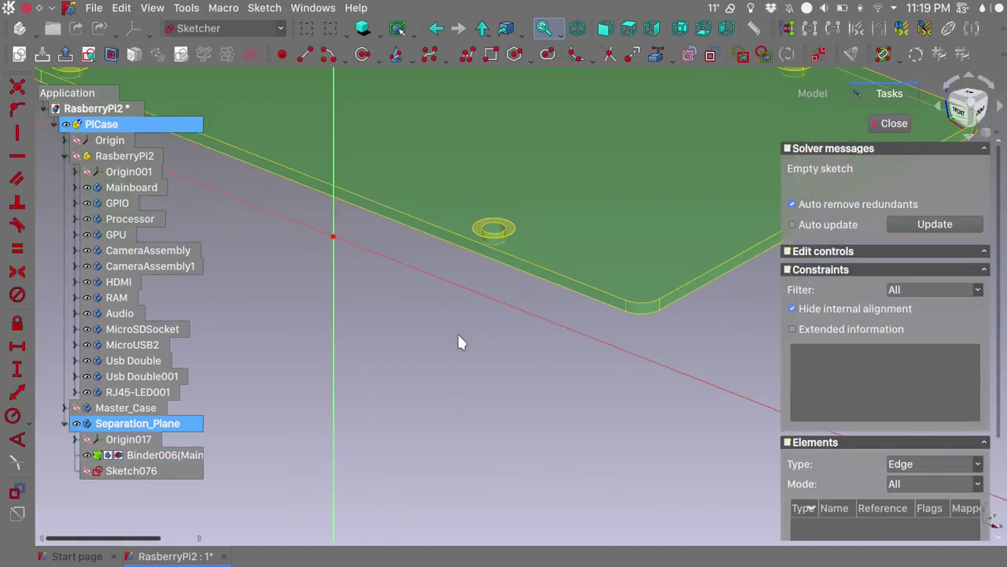
# - Project the mainboard's long upper front edge and the USB tab face's vertical edge into the sketch as external geometry
pyautogui.scroll(-3, 459, 341)
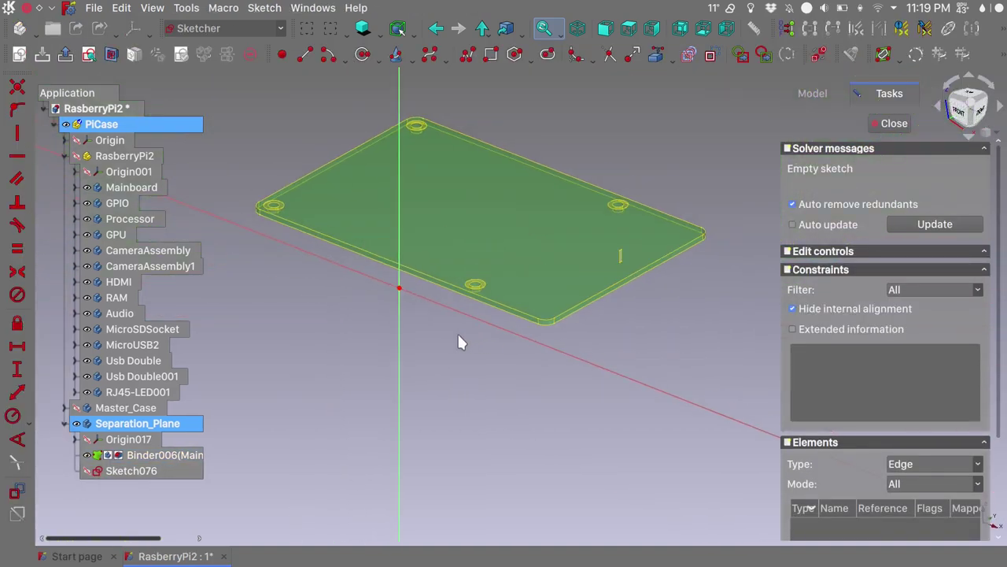
pyautogui.click(656, 58)
pyautogui.click(498, 306)
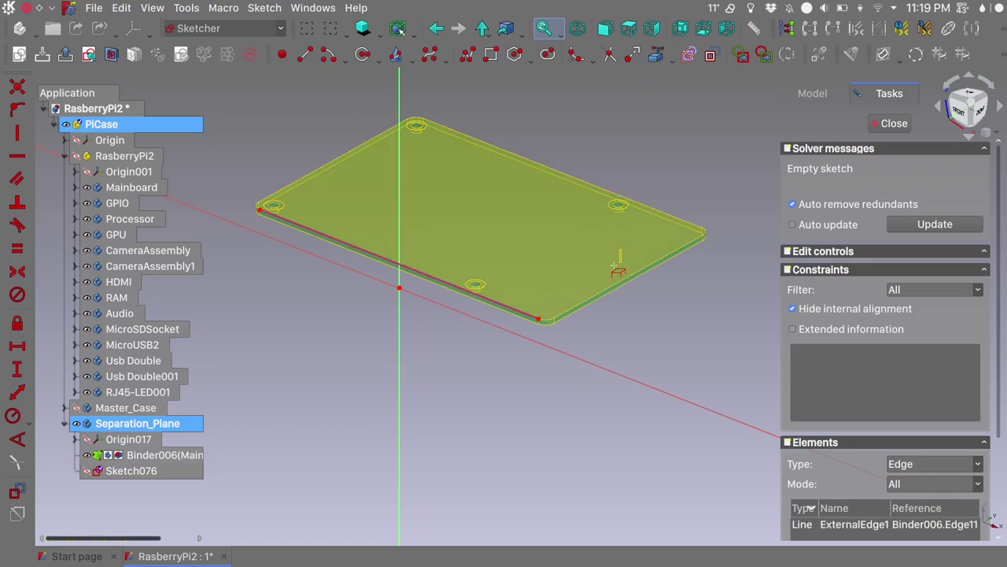
pyautogui.scroll(5, 614, 267)
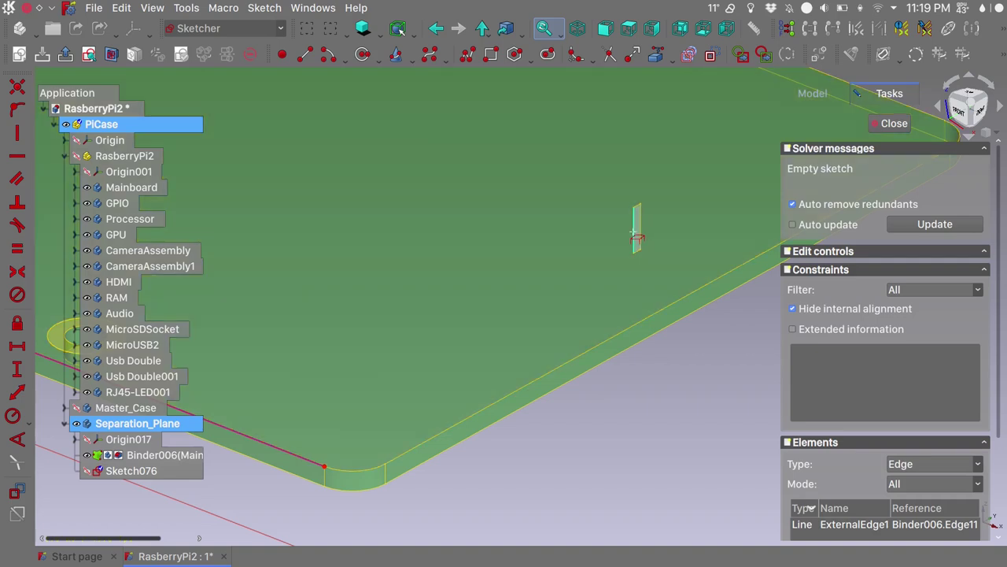
pyautogui.click(636, 238)
pyautogui.scroll(-5, 636, 238)
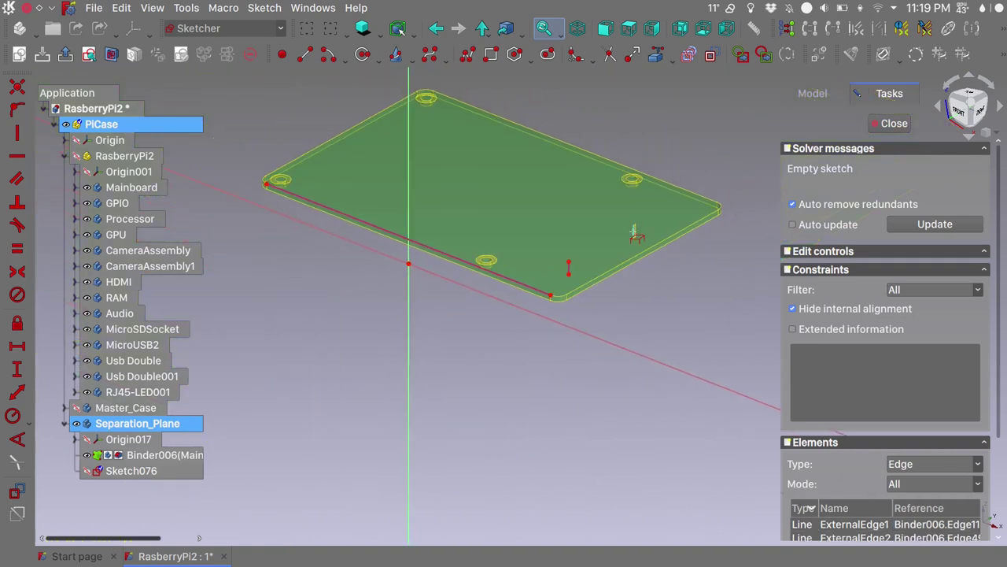
# - Show Master_Case and view it face-on from the front to compare its port openings with the projected edges
pyautogui.click(91, 63)
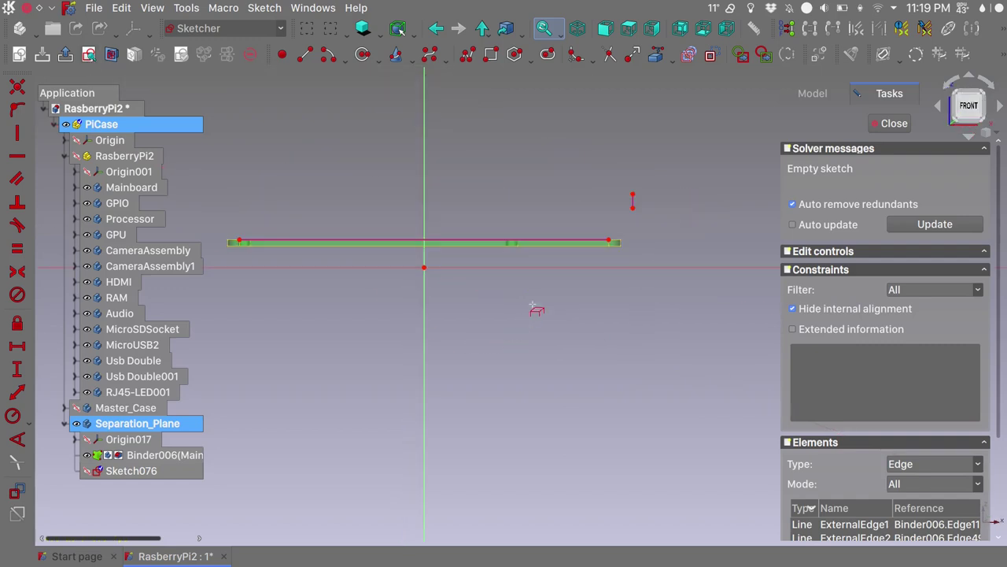
pyautogui.click(76, 407)
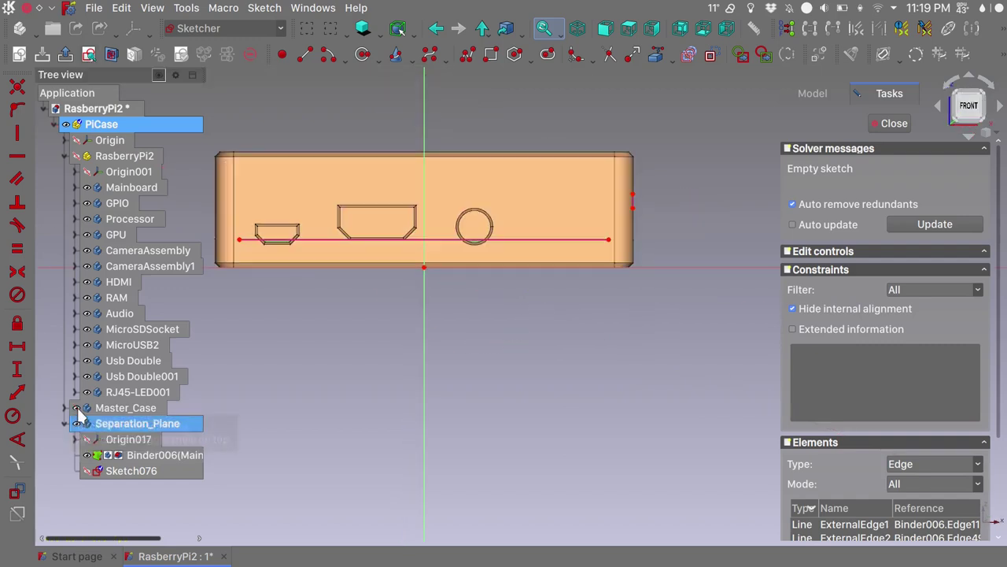
pyautogui.moveTo(530, 320); pyautogui.dragTo(483, 358, button='middle')
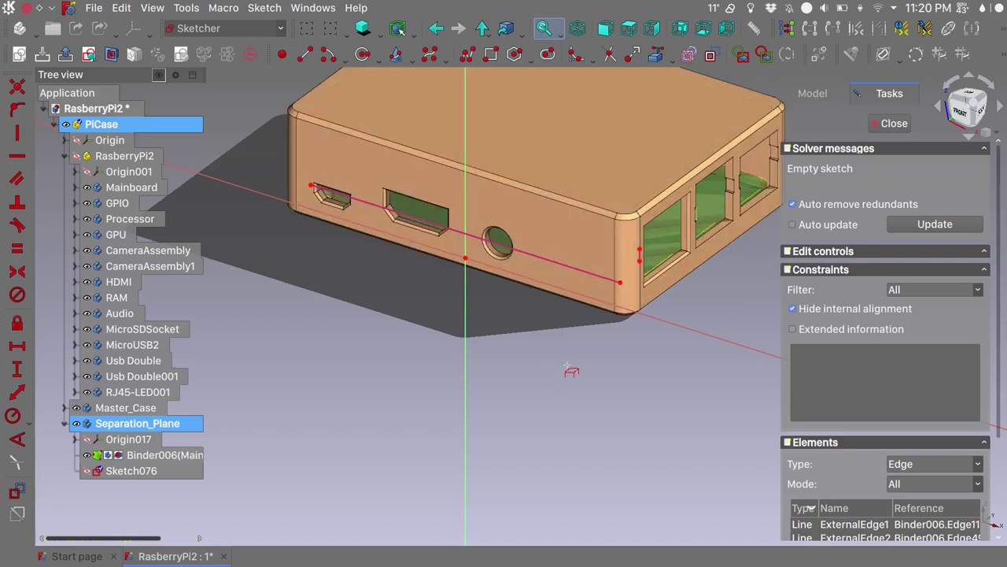
pyautogui.press('1')
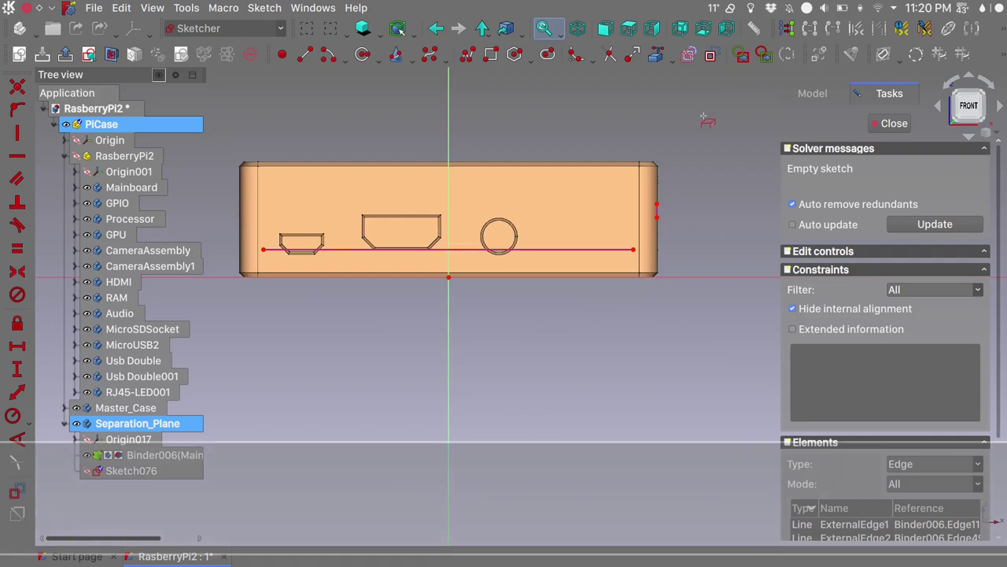
# - Start a polyline on the projected USB edge: short horizontal line, rounded step down, lower horizontal run, and an arc rising toward the audio hole
pyautogui.scroll(5, 652, 207)
pyautogui.click(645, 206)
pyautogui.click(521, 206)
pyautogui.press('m')
pyautogui.click(506, 222)
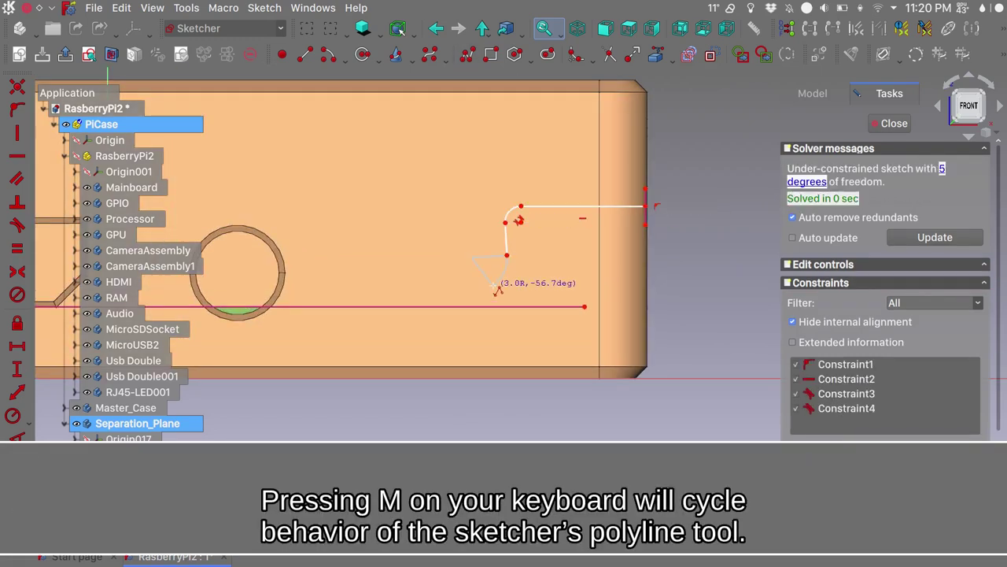
pyautogui.click(506, 255)
pyautogui.press('m')
pyautogui.click(481, 275)
pyautogui.click(332, 276)
pyautogui.press('m')
pyautogui.click(313, 255)
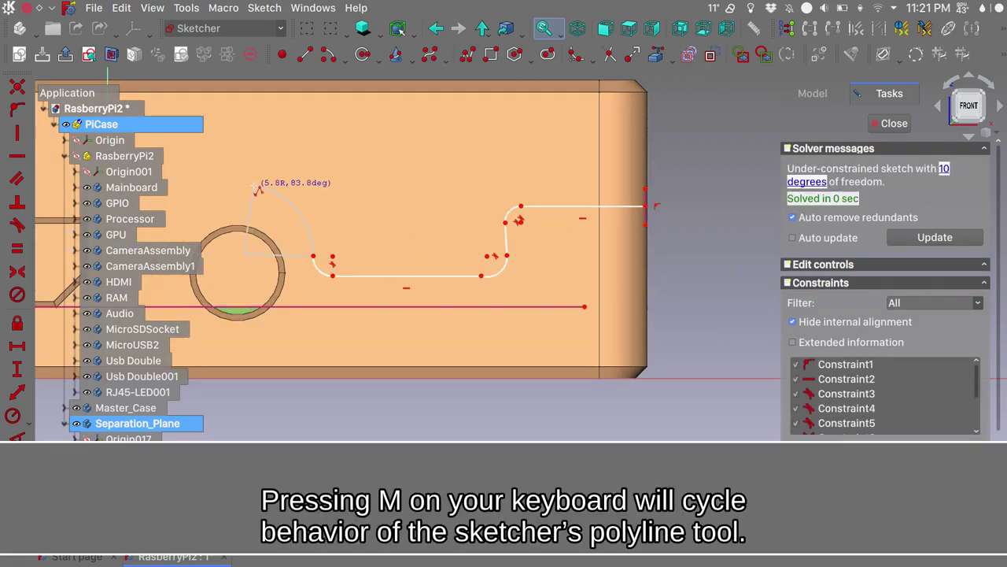
# - Continue the polyline with a large arc over the audio hole, a long line above the ports, and an S-bend ending past the case's far edge
pyautogui.press('m')
pyautogui.click(253, 191)
pyautogui.scroll(-3, 252, 192)
pyautogui.click(256, 232)
pyautogui.press('m')
pyautogui.moveTo(239, 281); pyautogui.dragTo(396, 310, button='middle')
pyautogui.click(375, 301)
pyautogui.click(330, 305)
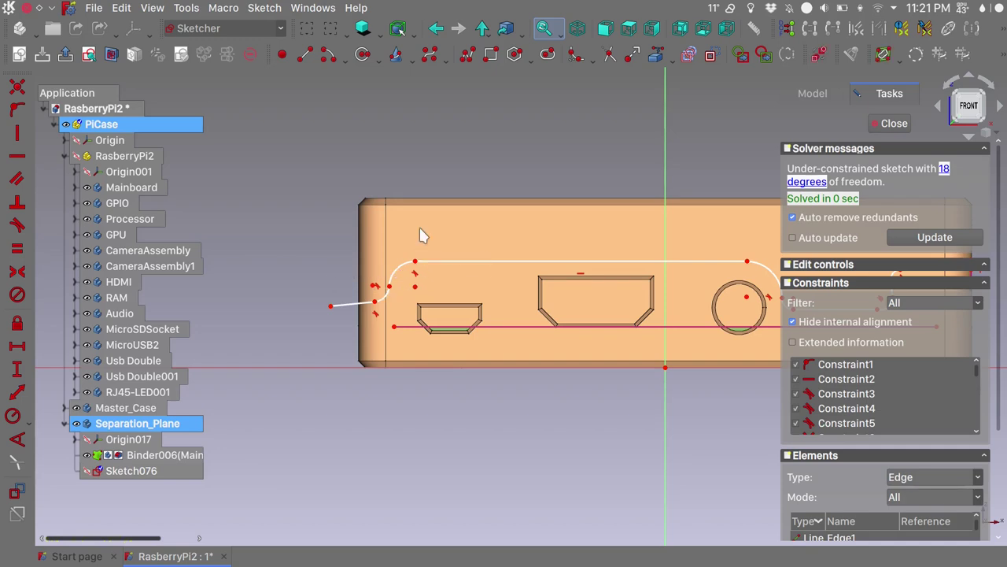
# - Constrain the polyline's short end segment, which sticks out beyond the micro USB end of the case, to be horizontal
pyautogui.scroll(-5, 358, 326)
pyautogui.scroll(10, 358, 327)
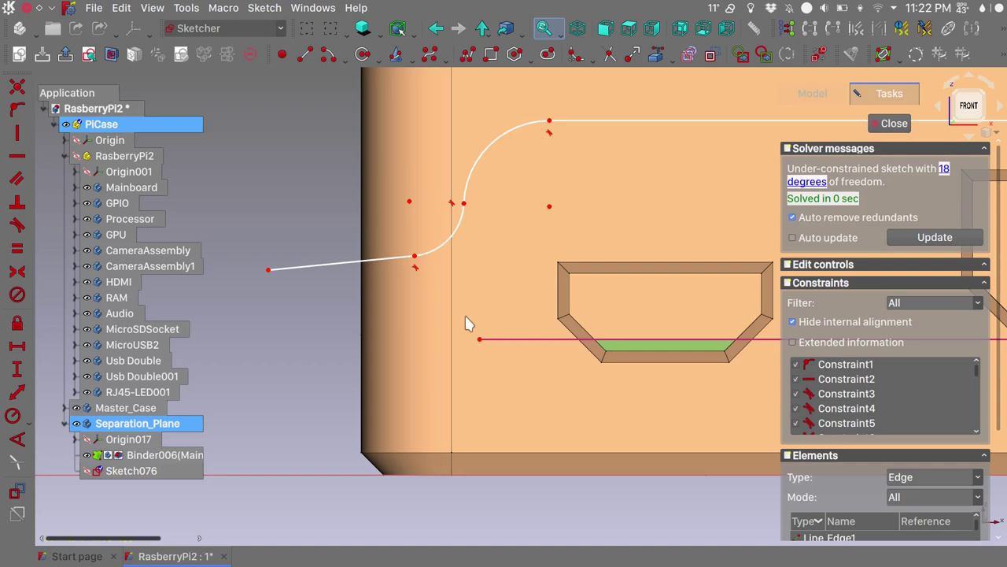
pyautogui.click(352, 267)
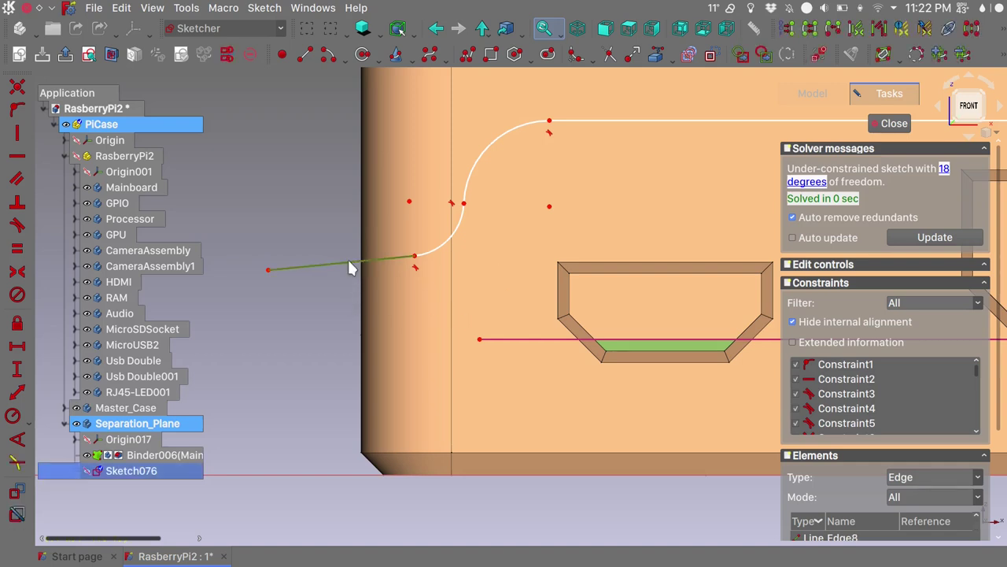
pyautogui.press('h')
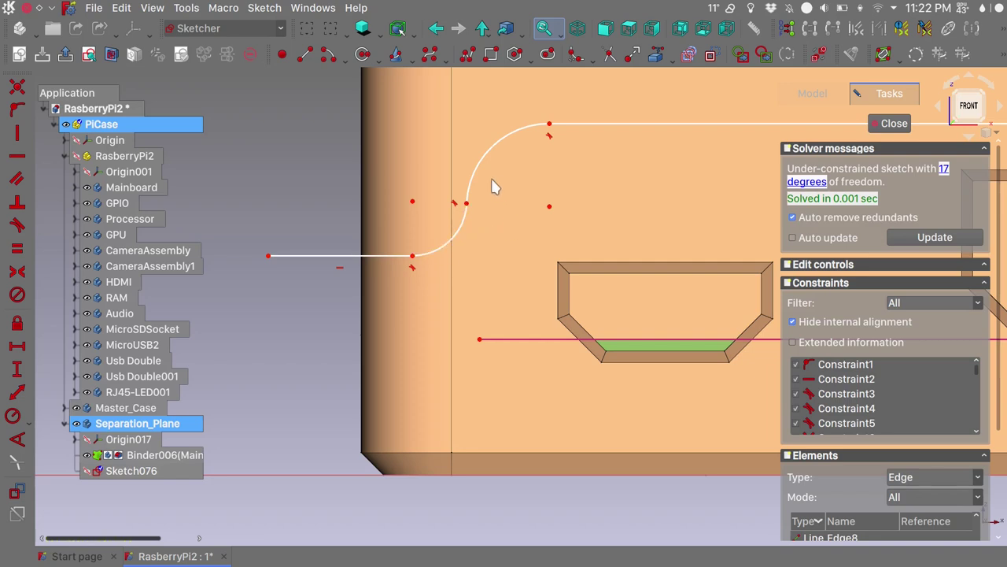
# - Make the large arc over the audio hole tangent to the long horizontal line above the ports
pyautogui.scroll(-6, 495, 189)
pyautogui.moveTo(531, 199); pyautogui.dragTo(391, 271, button='middle')
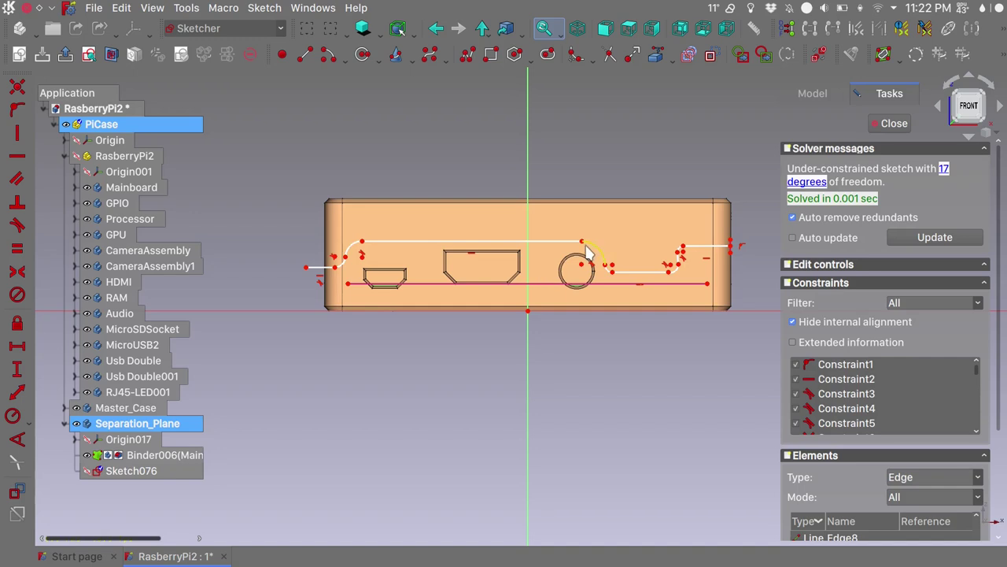
pyautogui.scroll(5, 586, 252)
pyautogui.click(616, 224)
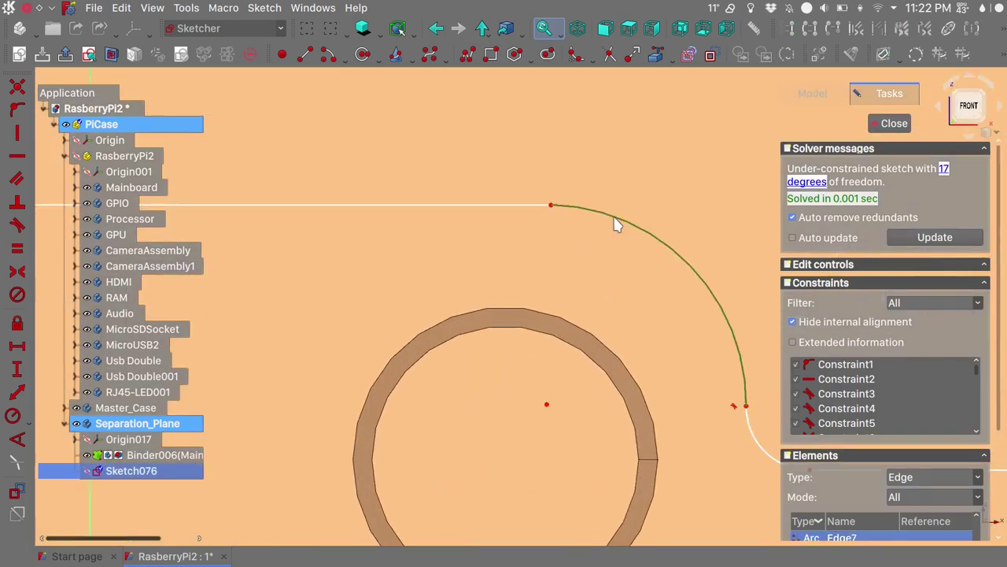
pyautogui.click(510, 209)
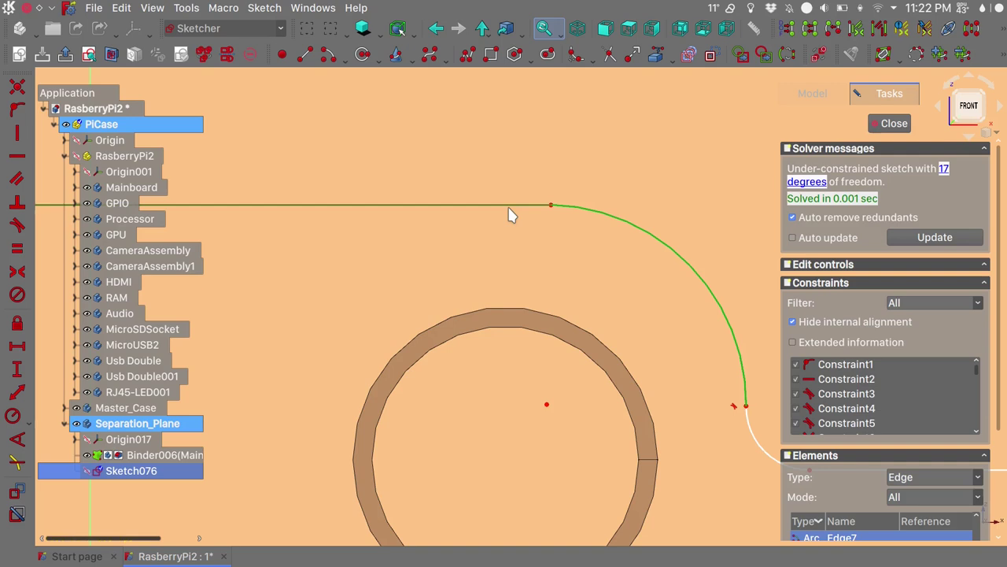
pyautogui.scroll(-5, 509, 215)
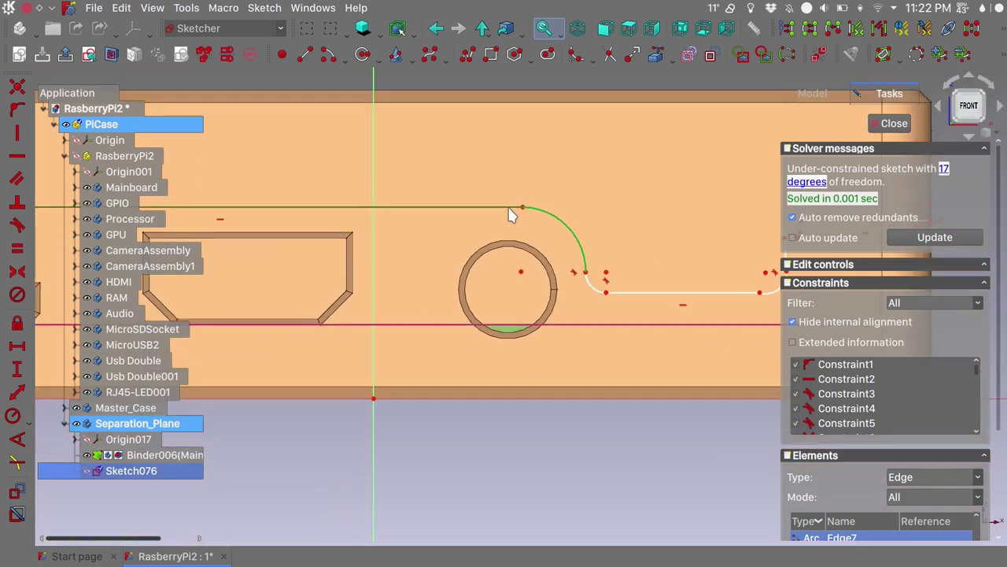
pyautogui.click(685, 264)
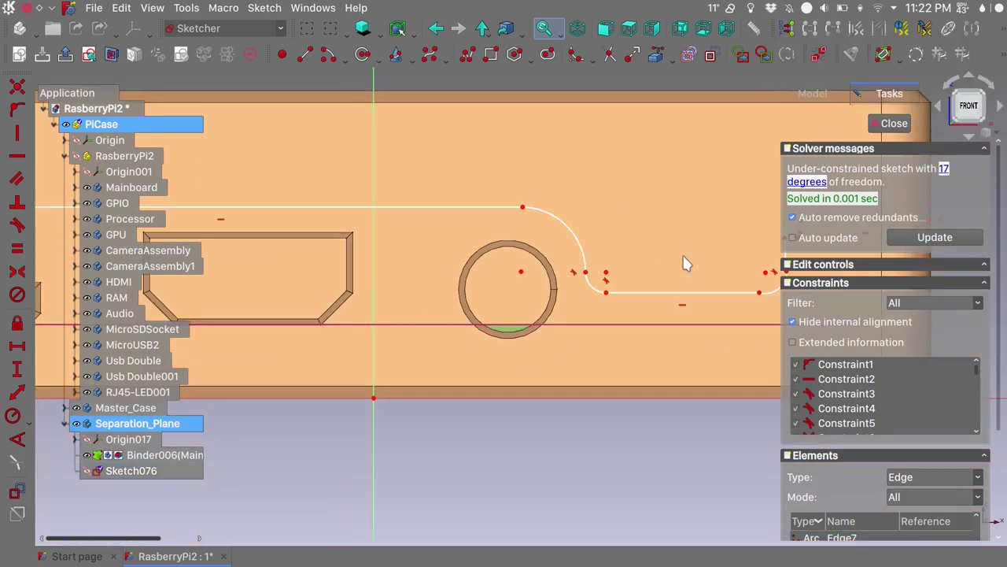
pyautogui.click(567, 226)
pyautogui.click(497, 207)
pyautogui.press('t')
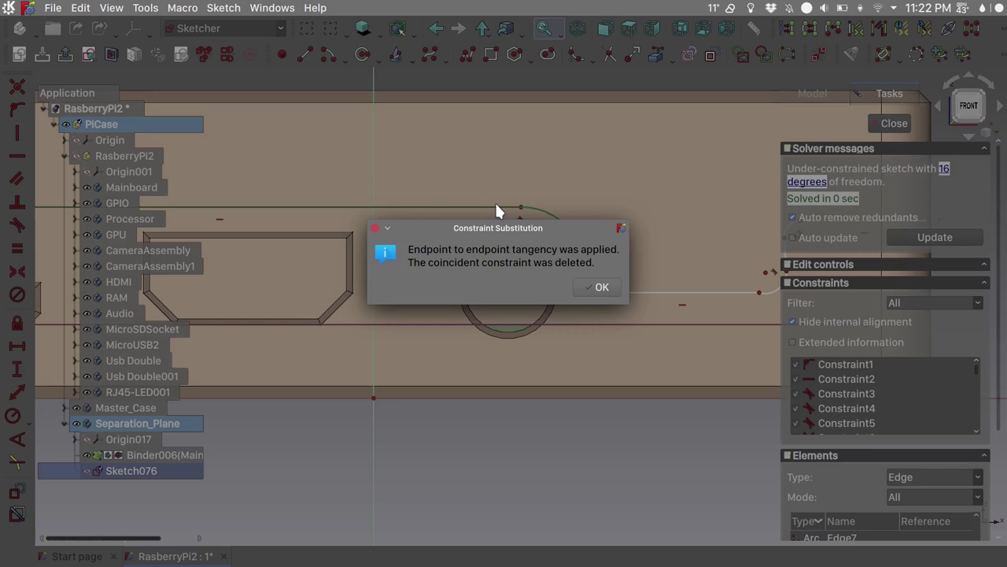
pyautogui.press('Return')
# - Make the arc at the USB end of the lower run tangent to that horizontal line, and constrain the connecting riser to be vertical
pyautogui.scroll(-3, 496, 211)
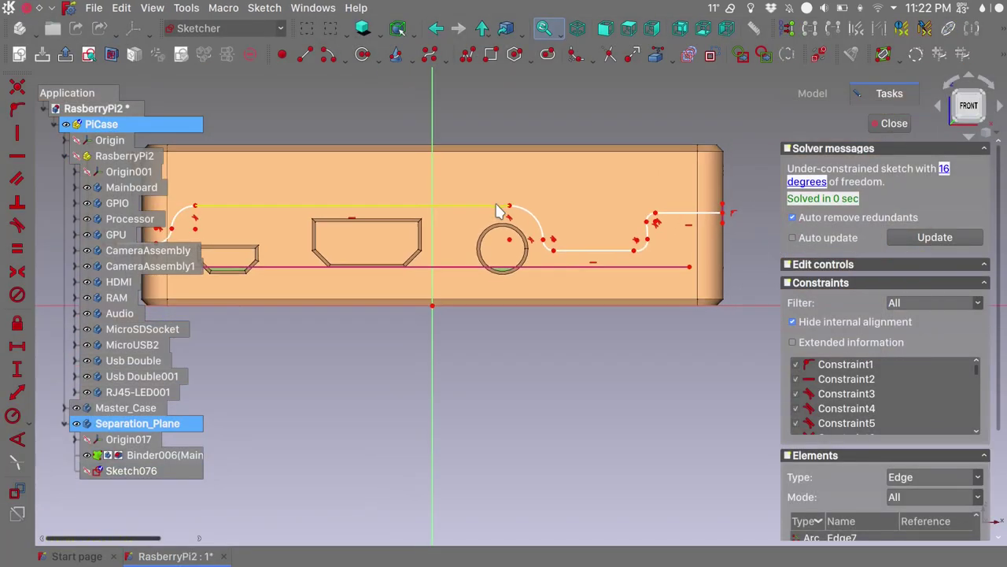
pyautogui.scroll(6, 673, 250)
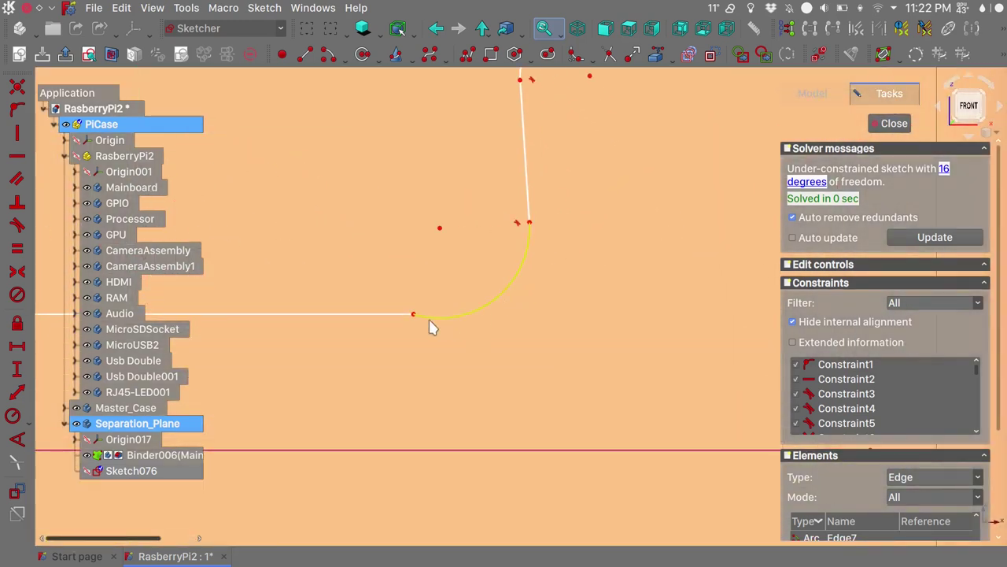
pyautogui.scroll(-2, 463, 332)
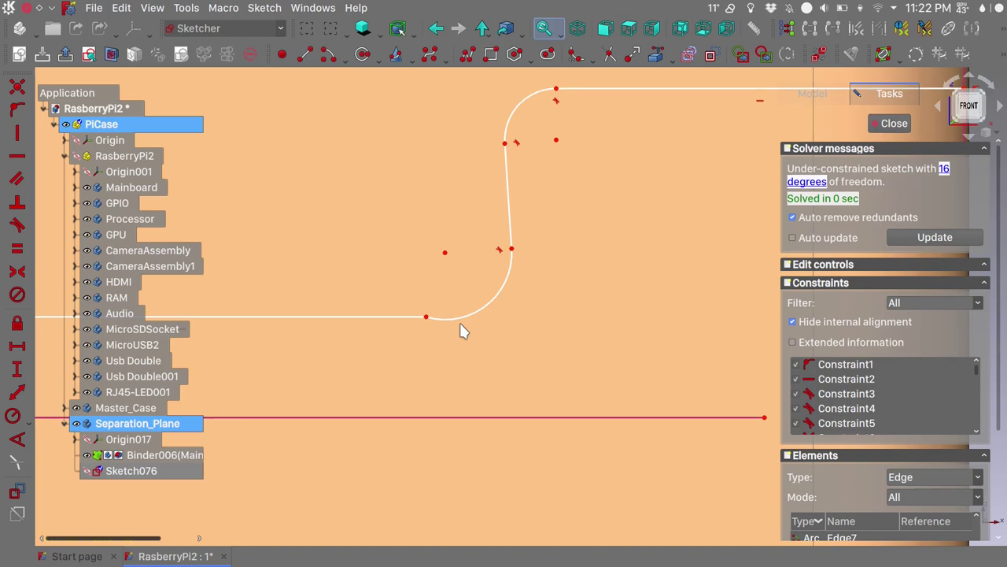
pyautogui.click(461, 322)
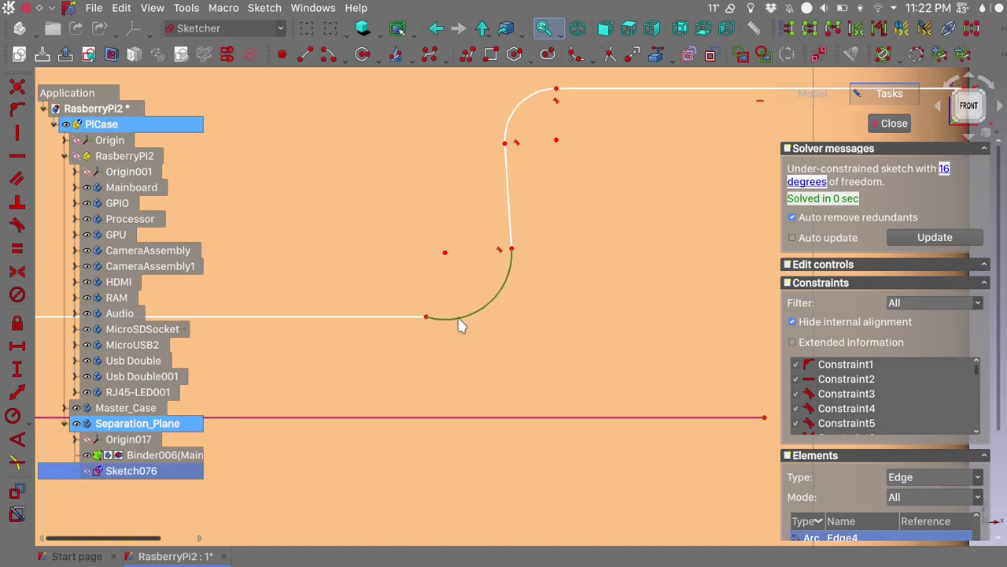
pyautogui.click(389, 324)
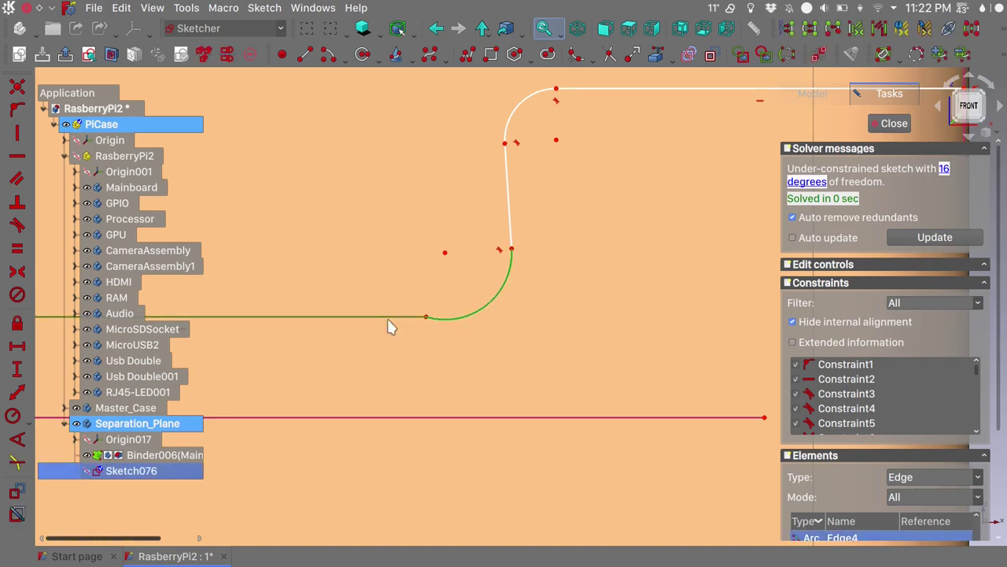
pyautogui.press('t')
pyautogui.click(596, 287)
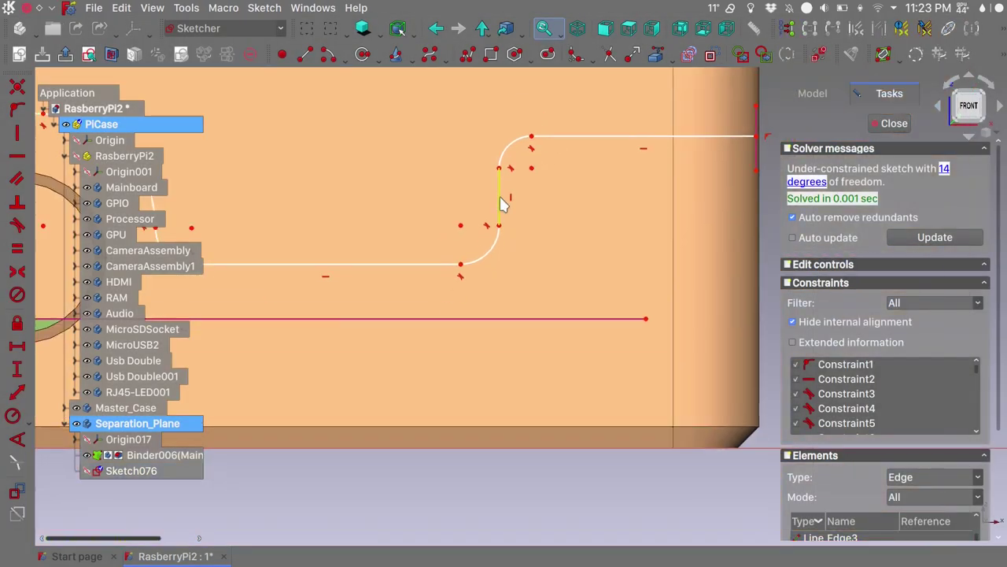
# - Set the length of the horizontal line attached to the projected USB edge to 10 mm
pyautogui.click(622, 167)
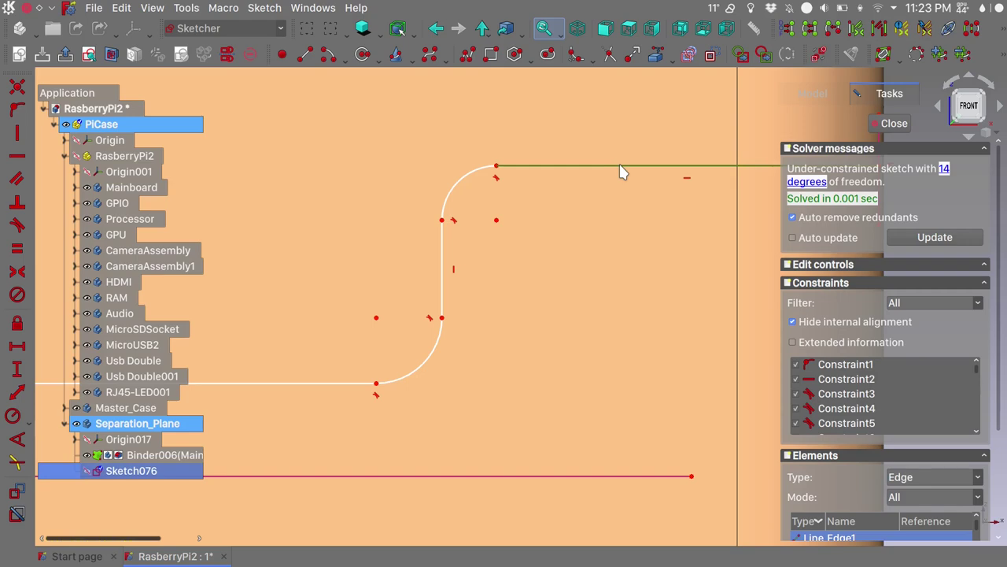
pyautogui.write('l')
pyautogui.write('10')
pyautogui.press('Return')
# - Constrain the four small arcs of the profile, including the one at the micro USB end, to equal radii
pyautogui.scroll(-3, 620, 164)
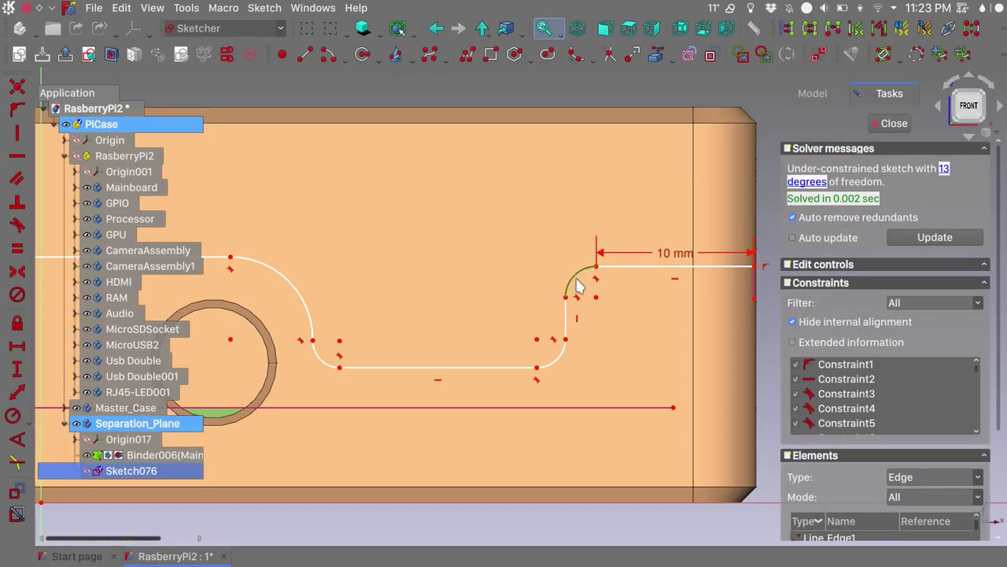
pyautogui.click(559, 363)
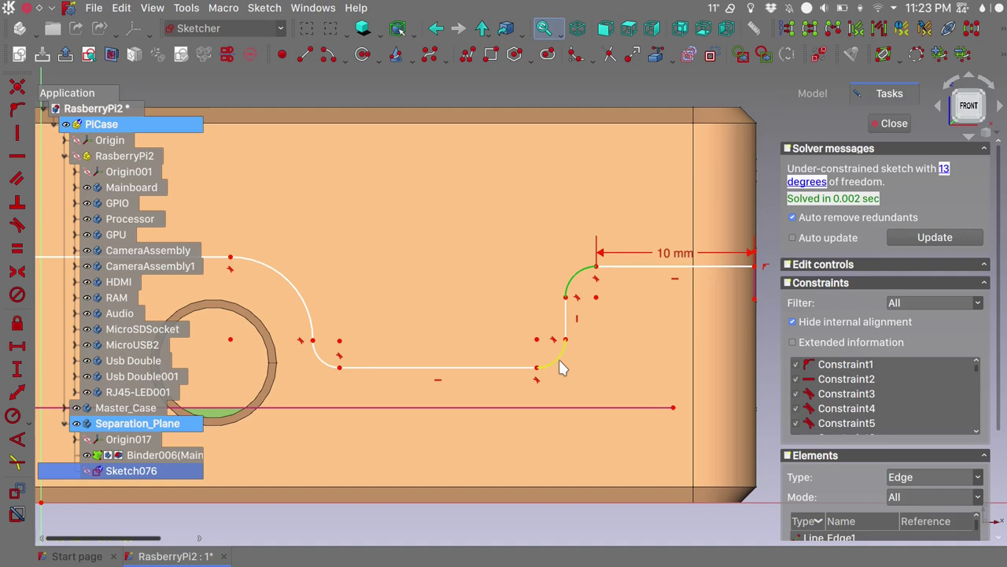
pyautogui.click(325, 369)
pyautogui.scroll(-5, 429, 311)
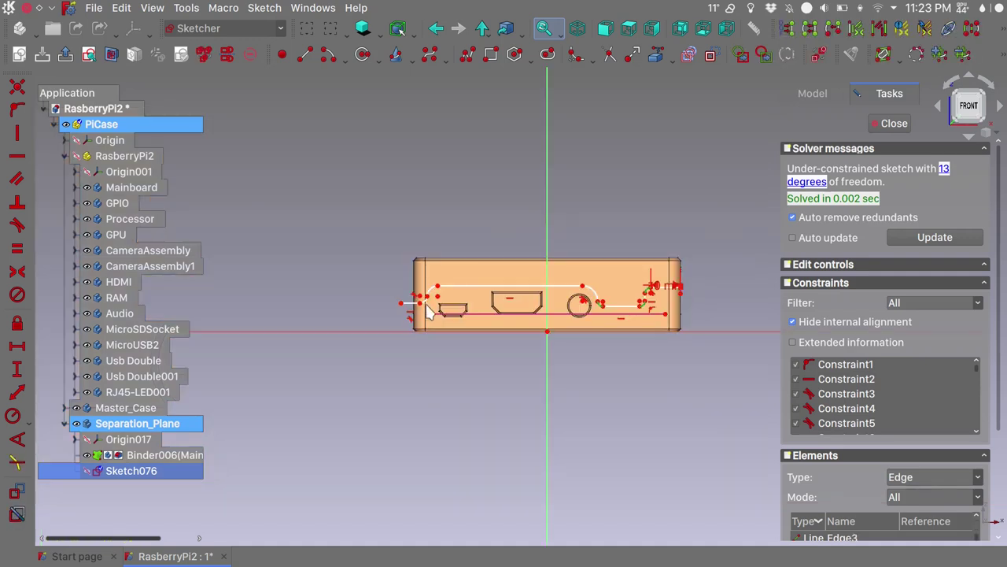
pyautogui.scroll(10, 429, 311)
pyautogui.click(413, 273)
pyautogui.scroll(-7, 412, 270)
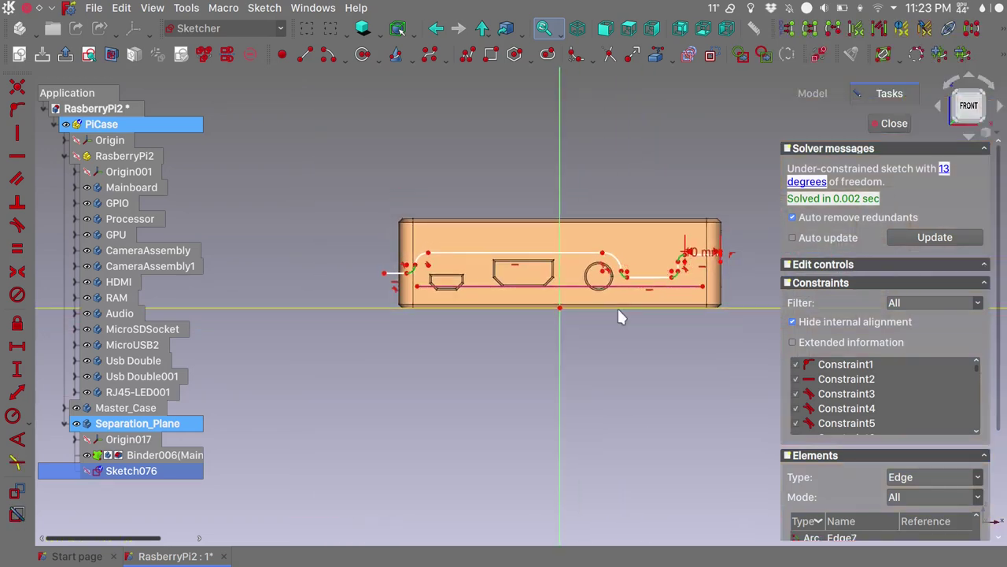
pyautogui.press('Delete')
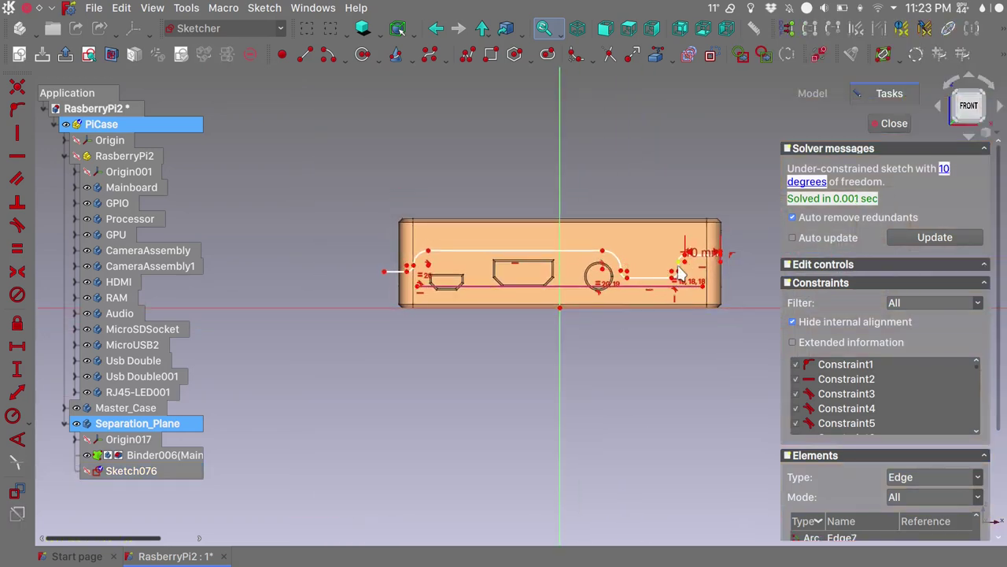
# - Set the radius of the small arc beside the 10 mm line to 2 mm
pyautogui.scroll(8, 679, 272)
pyautogui.scroll(1, 682, 273)
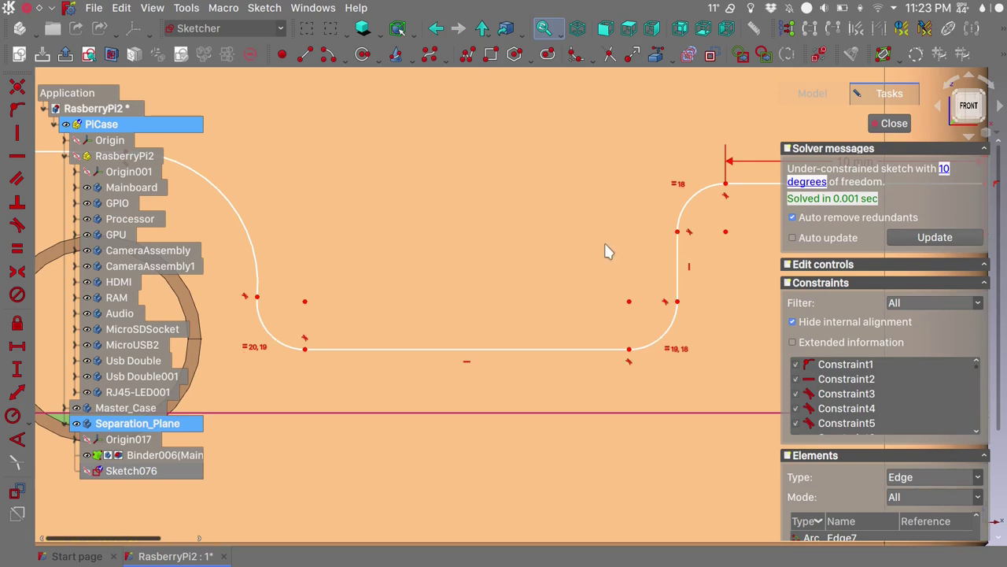
pyautogui.click(693, 206)
pyautogui.press('k')
pyautogui.press('r')
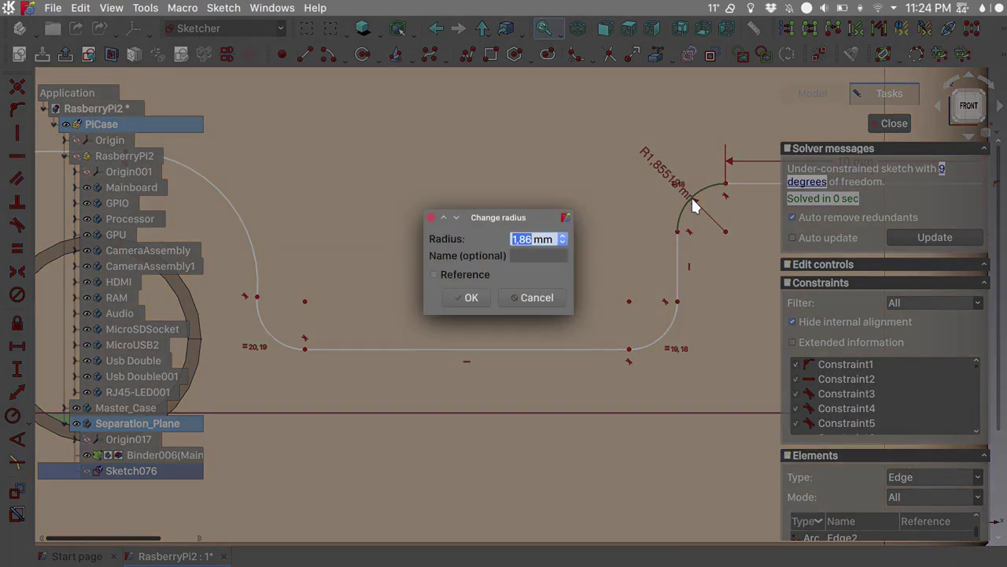
pyautogui.write('2')
pyautogui.press('Return')
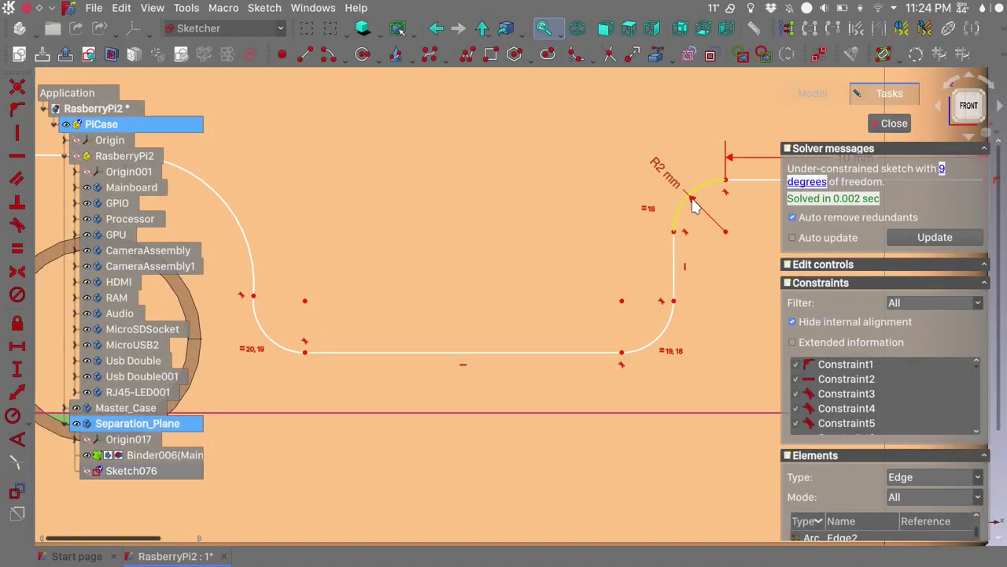
# - Set the length of the vertical line between the two small arcs at the USB end to 3 mm
pyautogui.scroll(-5, 694, 206)
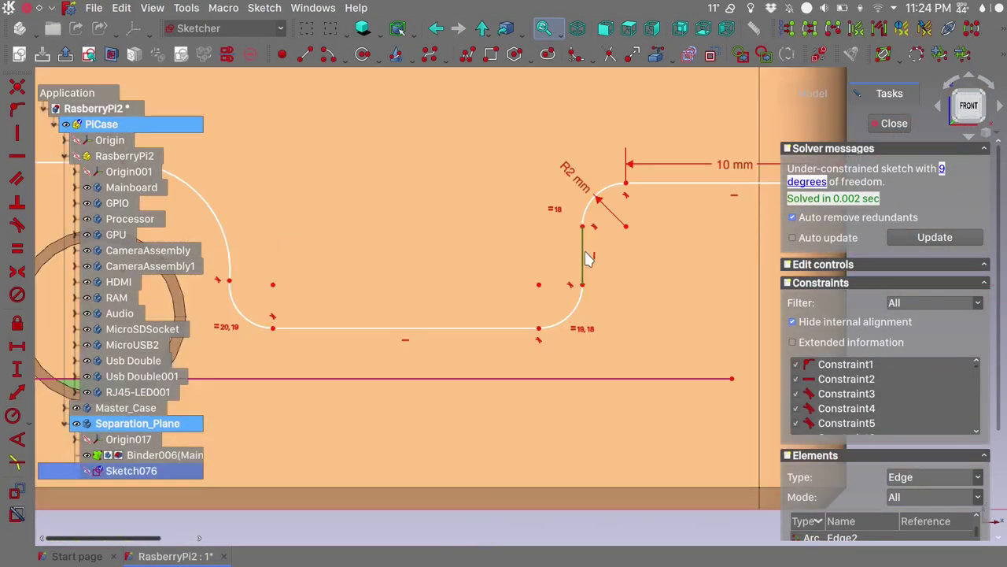
pyautogui.write('i')
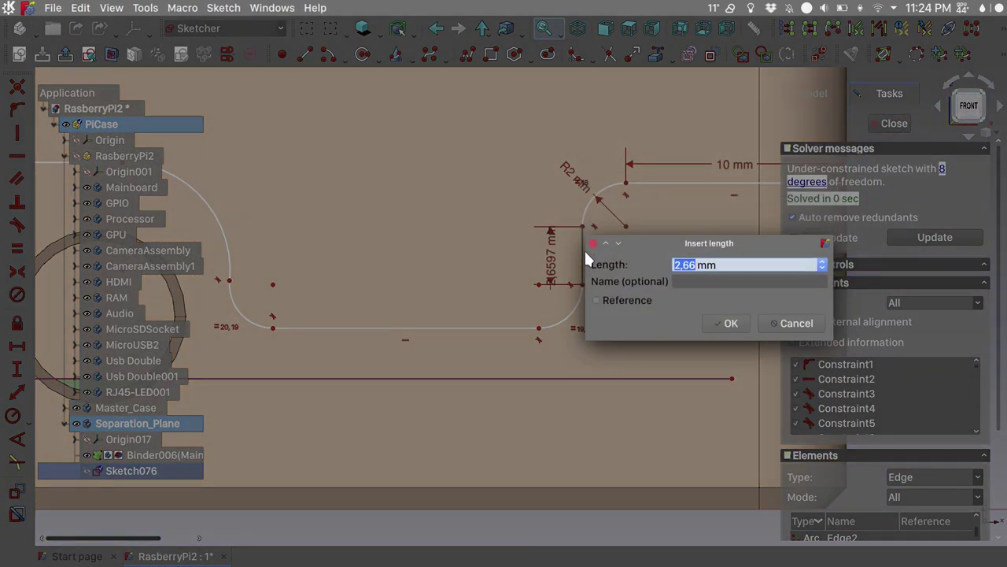
pyautogui.write('3')
pyautogui.press('Return')
# - Constrain the two large arcs at the ends of the long upper line to be equal, with a 4 mm radius
pyautogui.scroll(-5, 690, 252)
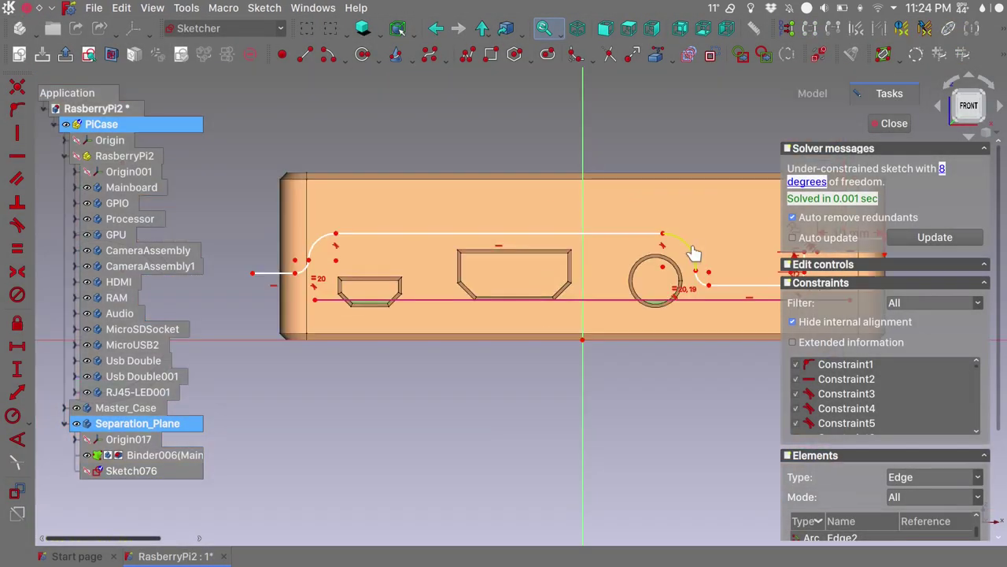
pyautogui.click(320, 249)
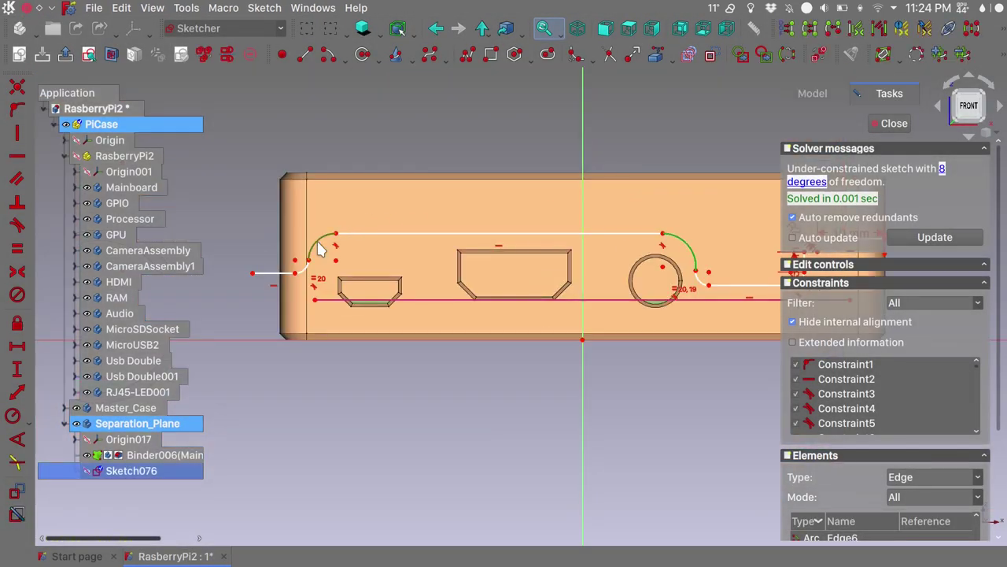
pyautogui.press('e')
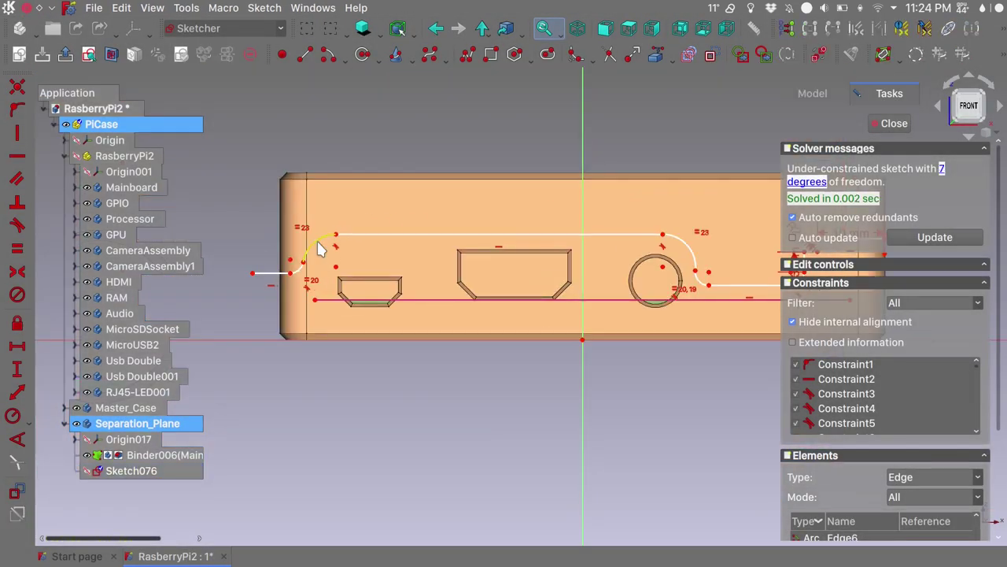
pyautogui.click(690, 250)
pyautogui.write('kr4')
pyautogui.press('Return')
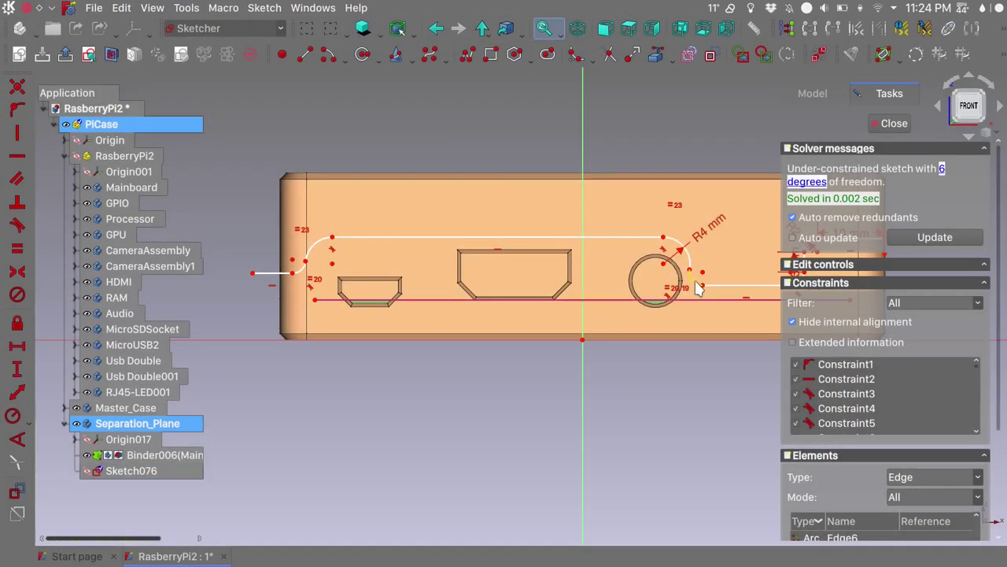
# - Horizontally align the large arc's centre with its junction to the small arc beside the round audio opening
pyautogui.scroll(5, 697, 255)
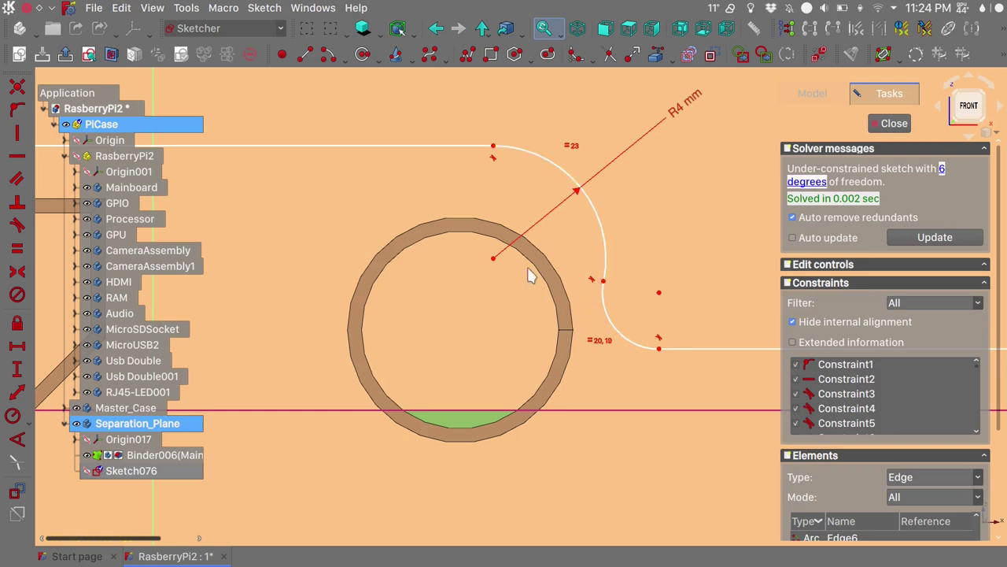
pyautogui.click(495, 261)
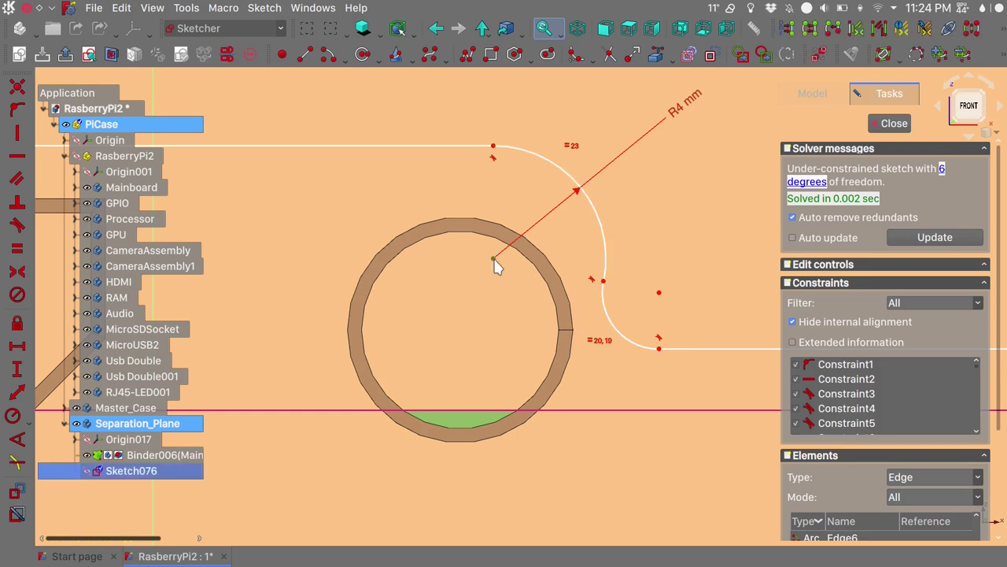
pyautogui.click(605, 282)
pyautogui.press('h')
# - Set the horizontal length of the long upper line above the port openings to 48 mm
pyautogui.scroll(-5, 606, 289)
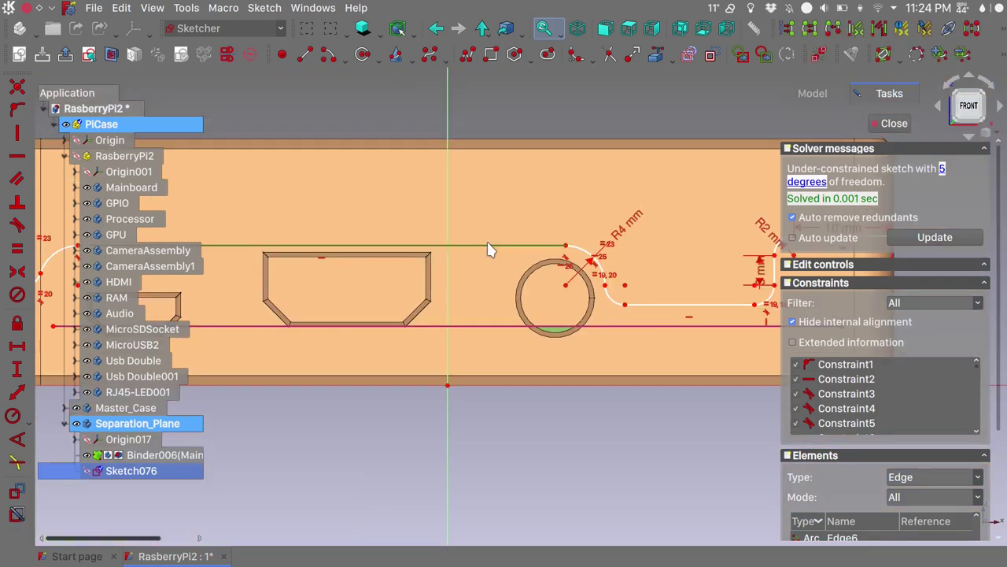
pyautogui.write('l')
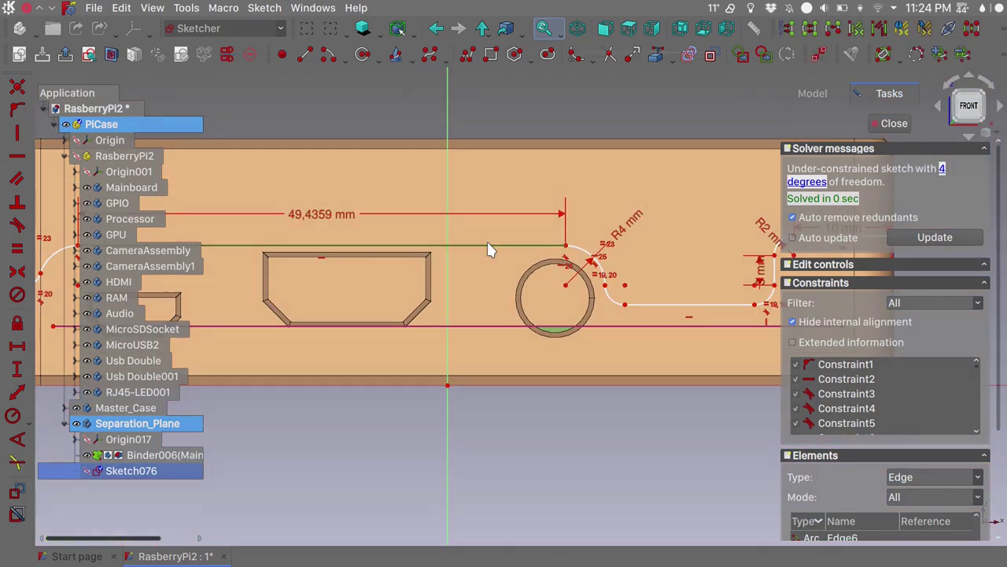
pyautogui.write('35')
pyautogui.press('BackSpace')
pyautogui.press('BackSpace')
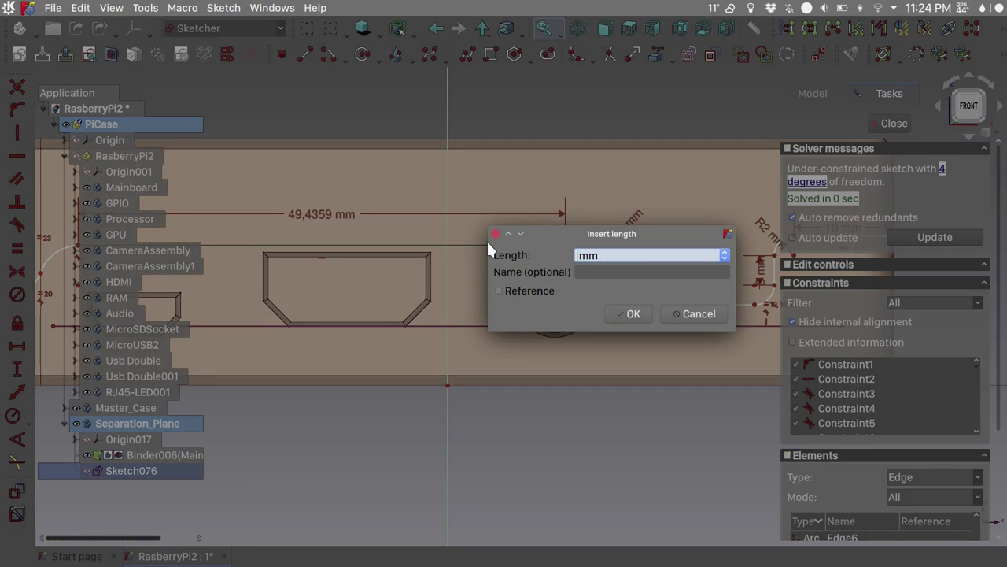
pyautogui.write('48')
pyautogui.press('Return')
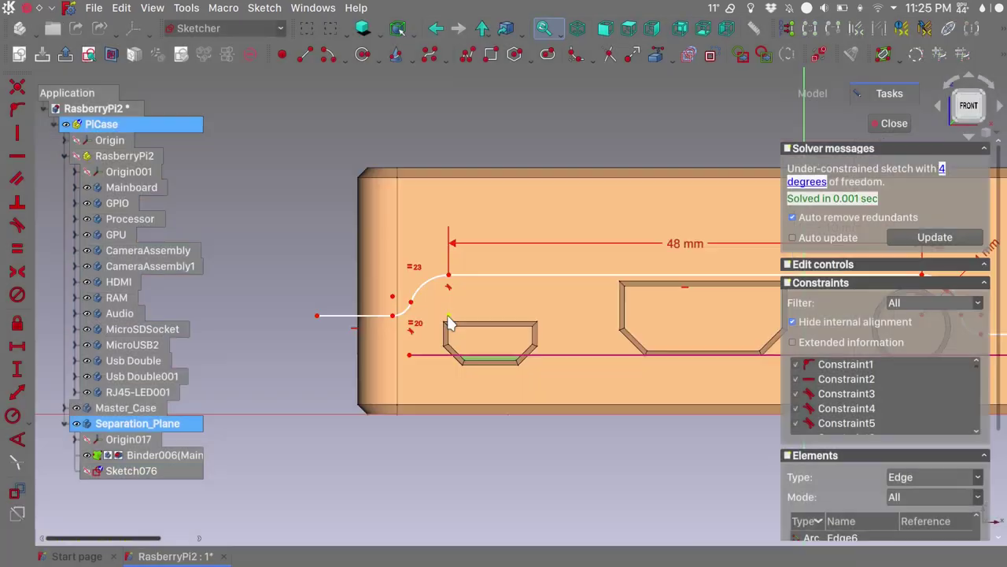
# - Horizontally align the large arc's centre with its junction to the small arc at the micro USB end
pyautogui.click(449, 317)
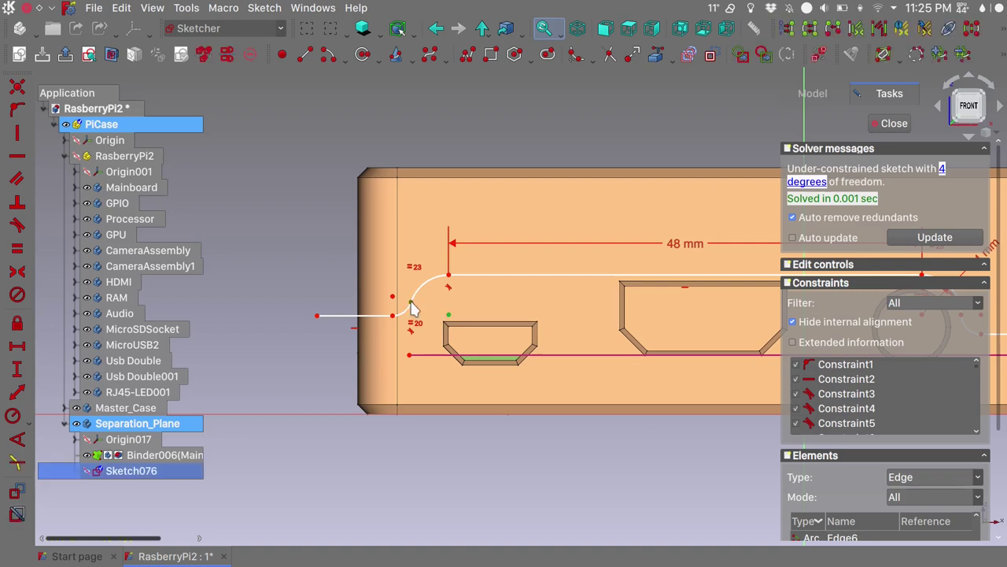
pyautogui.click(411, 303)
pyautogui.press('h')
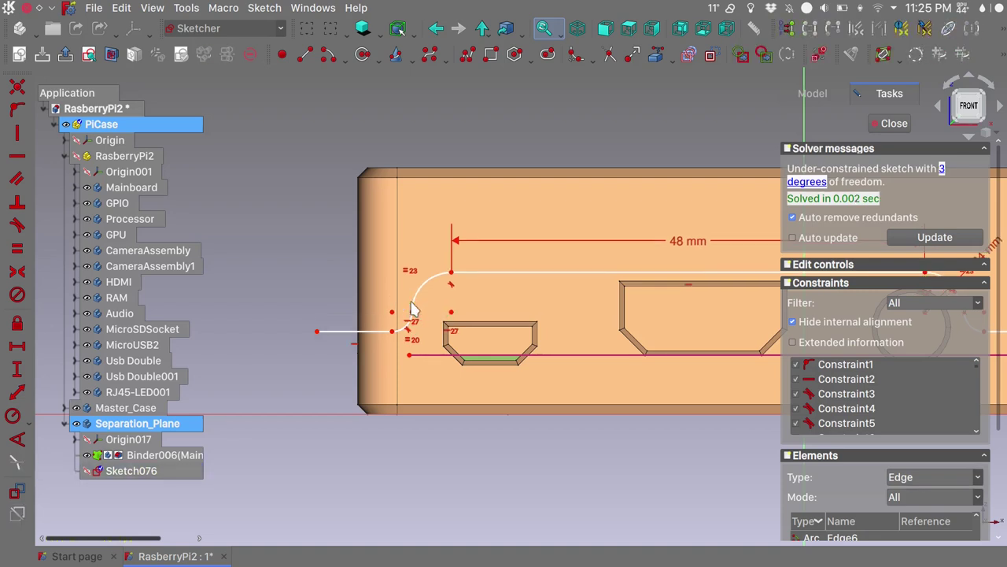
# - Set the horizontal length of the end line beside the micro USB opening to 10 mm
pyautogui.scroll(3, 347, 330)
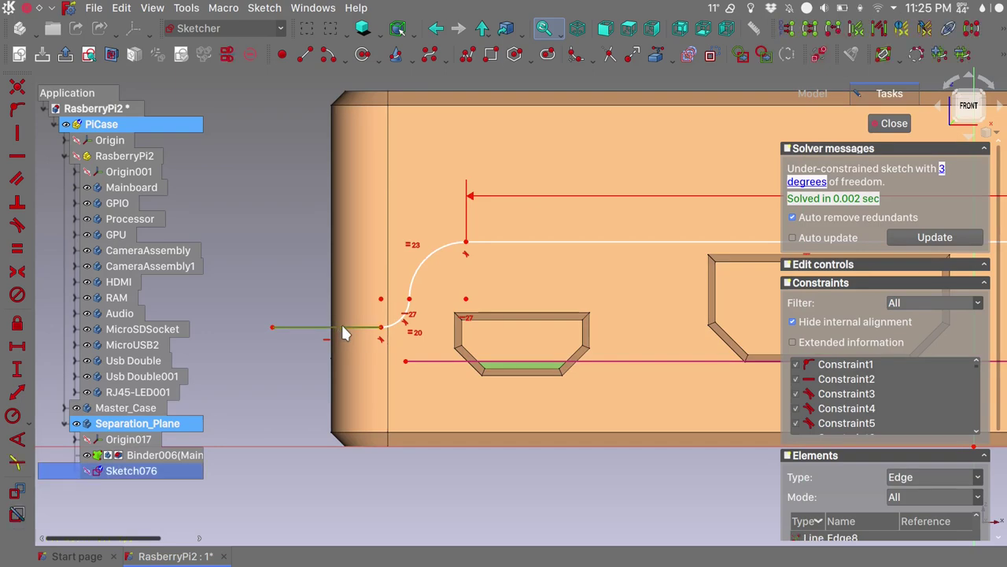
pyautogui.hotkey('shift', 'h')
pyautogui.write('10')
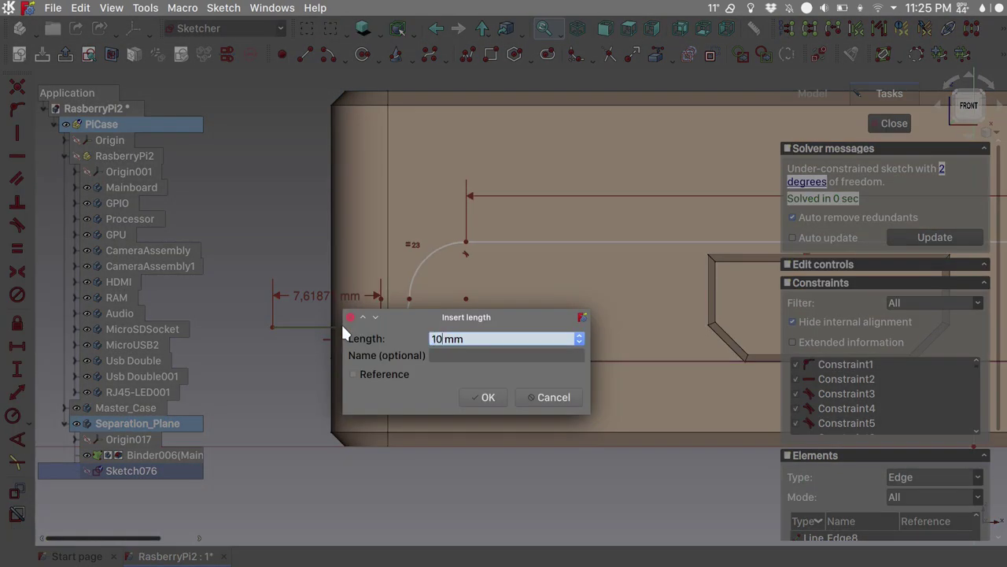
pyautogui.press('Return')
# - Set the length of the lower horizontal line between the audio opening and the USB end to 12 mm
pyautogui.scroll(-3, 342, 328)
pyautogui.click(694, 330)
pyautogui.hotkey('shift', 'h')
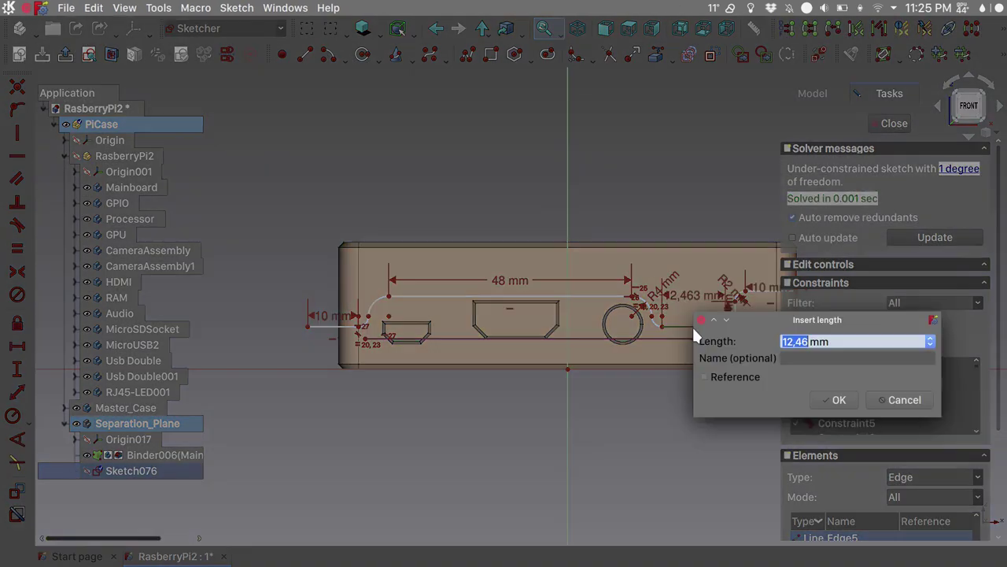
pyautogui.write('12')
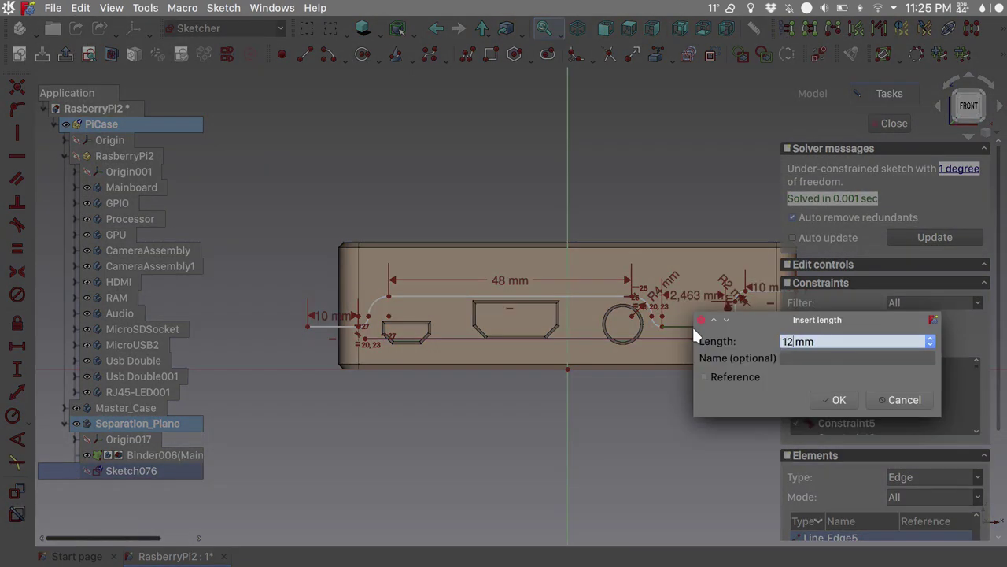
pyautogui.press('Return')
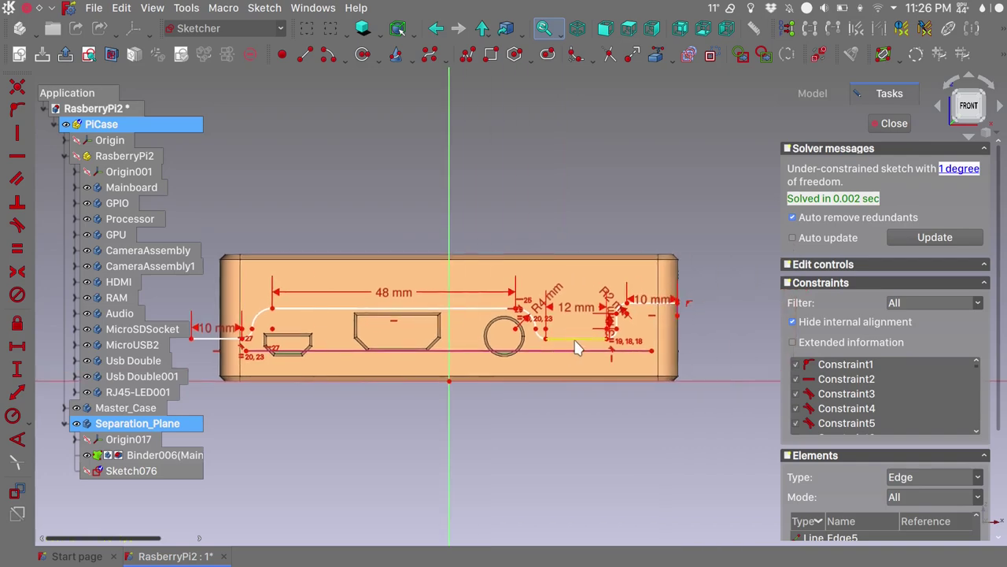
# - Constrain the free end of the 10 mm line symmetrically between the endpoints of the USB opening's projected vertical edge
pyautogui.scroll(5, 657, 241)
pyautogui.moveTo(655, 246); pyautogui.dragTo(588, 284, button='middle')
pyautogui.scroll(-4, 509, 288)
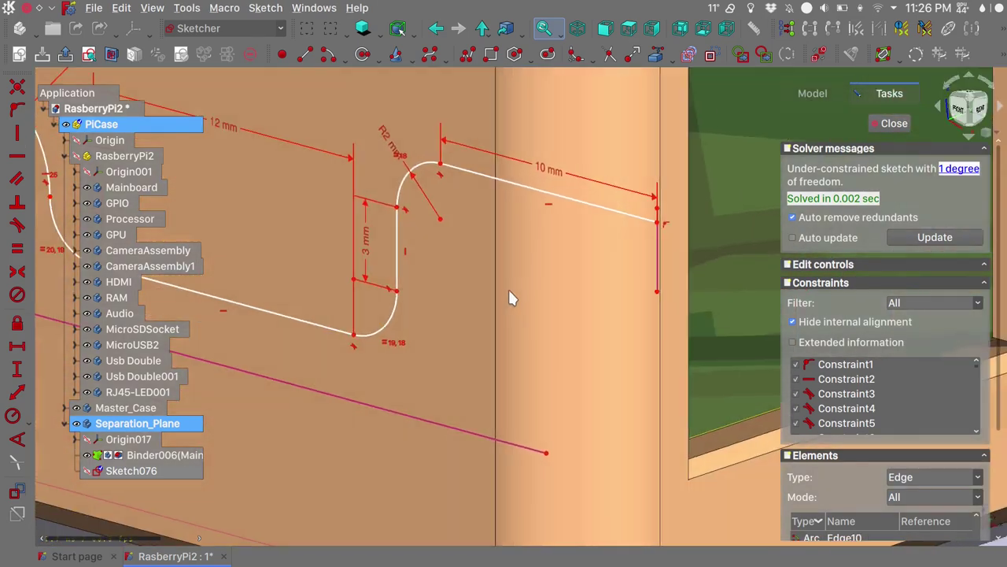
pyautogui.moveTo(508, 288); pyautogui.dragTo(656, 243, button='middle')
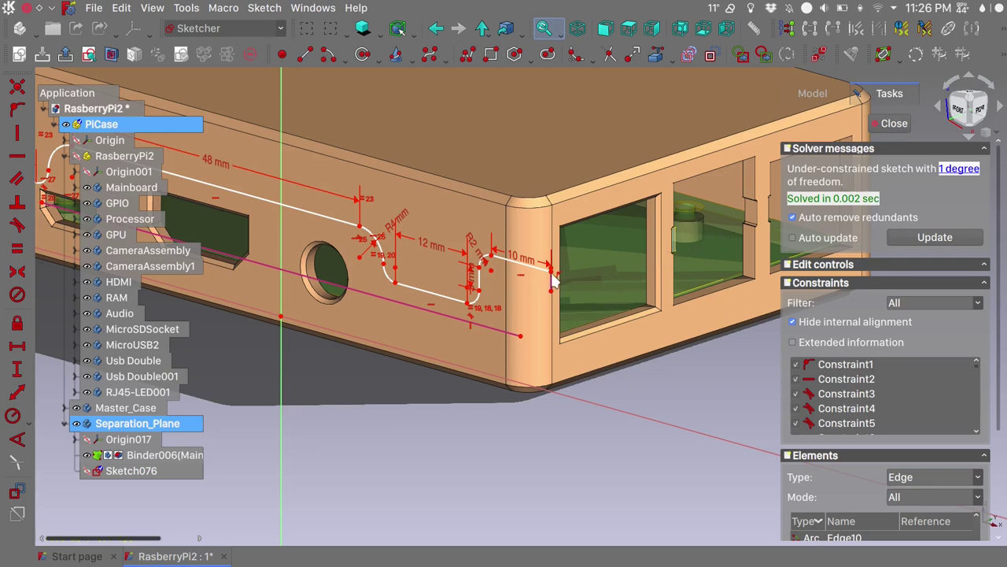
pyautogui.scroll(5, 551, 274)
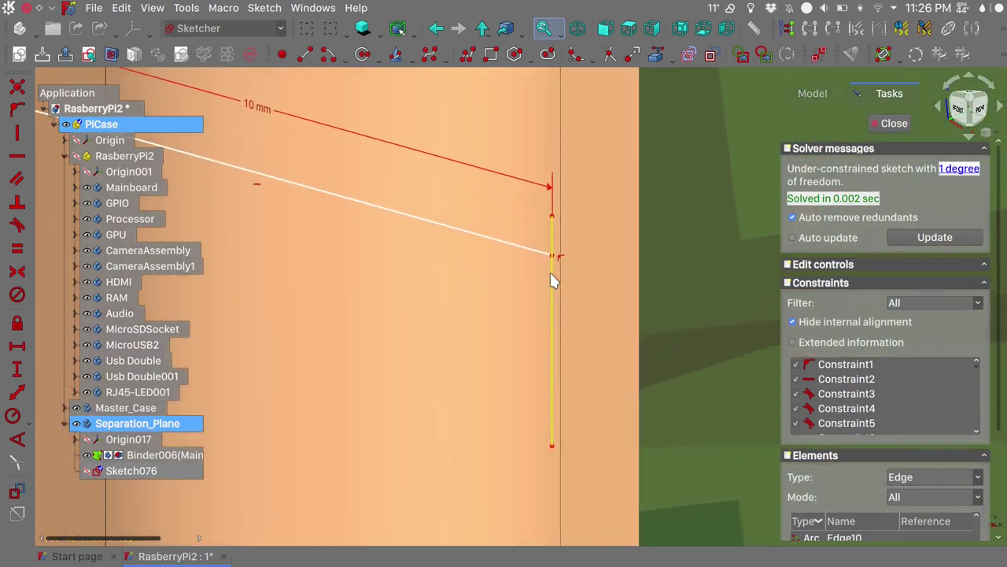
pyautogui.click(552, 350)
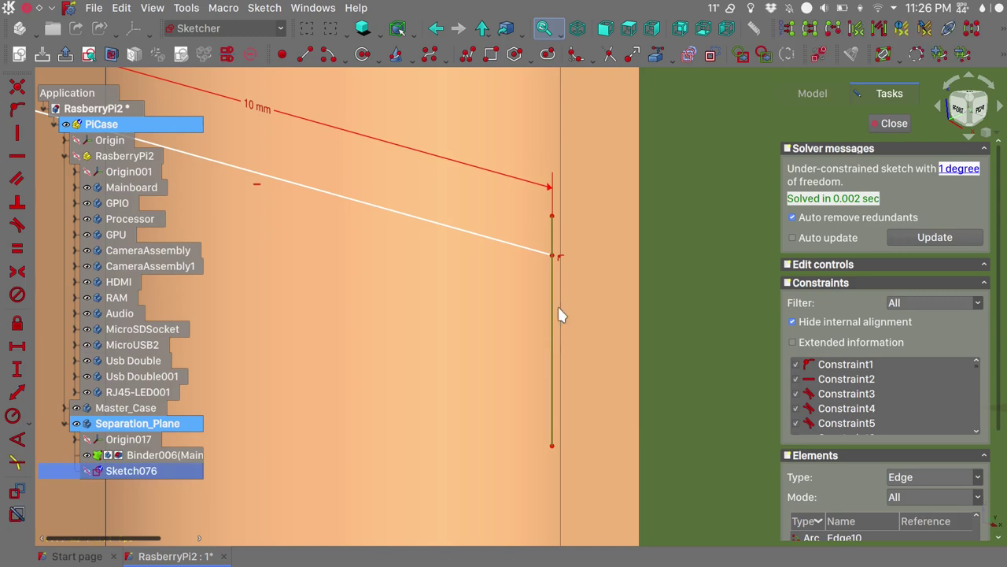
pyautogui.click(552, 217)
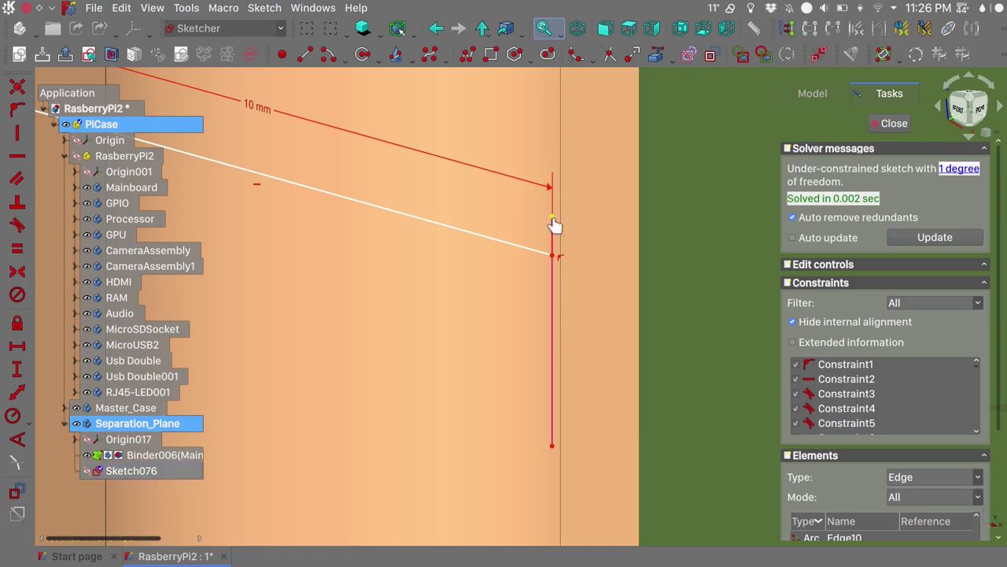
pyautogui.click(552, 447)
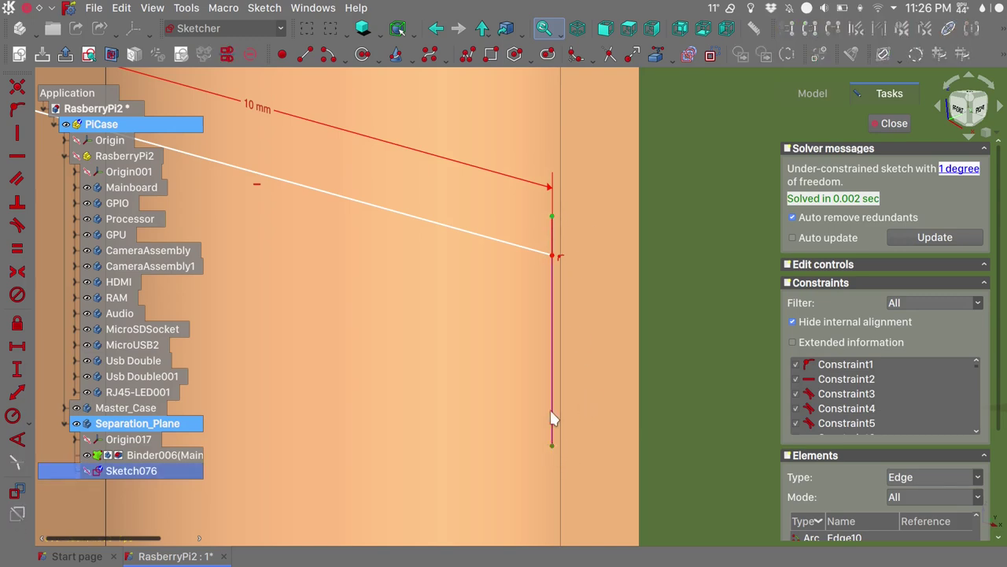
pyautogui.click(553, 256)
pyautogui.press('s')
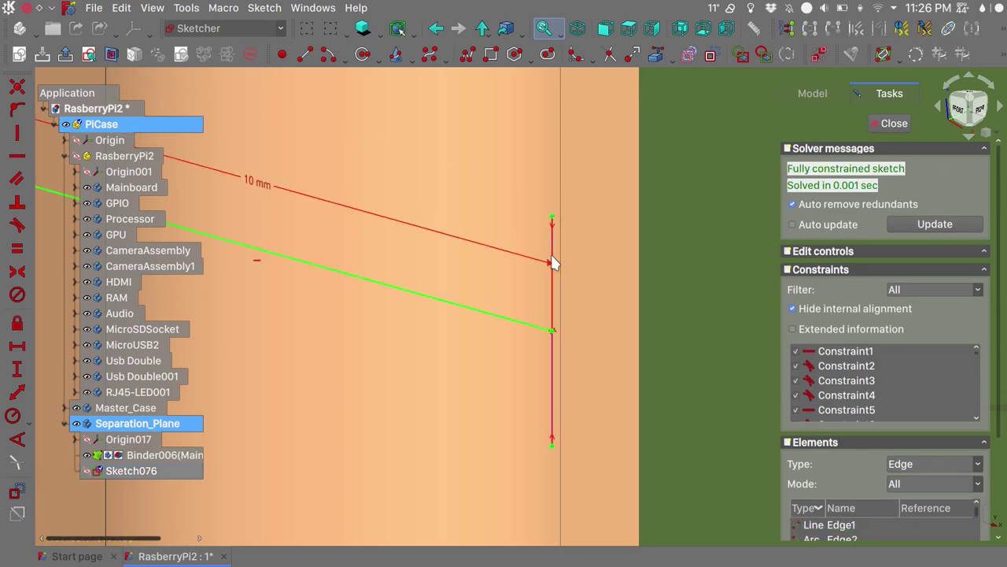
# - Set the radius of the large arc beside the audio opening to 6 mm
pyautogui.press('0')
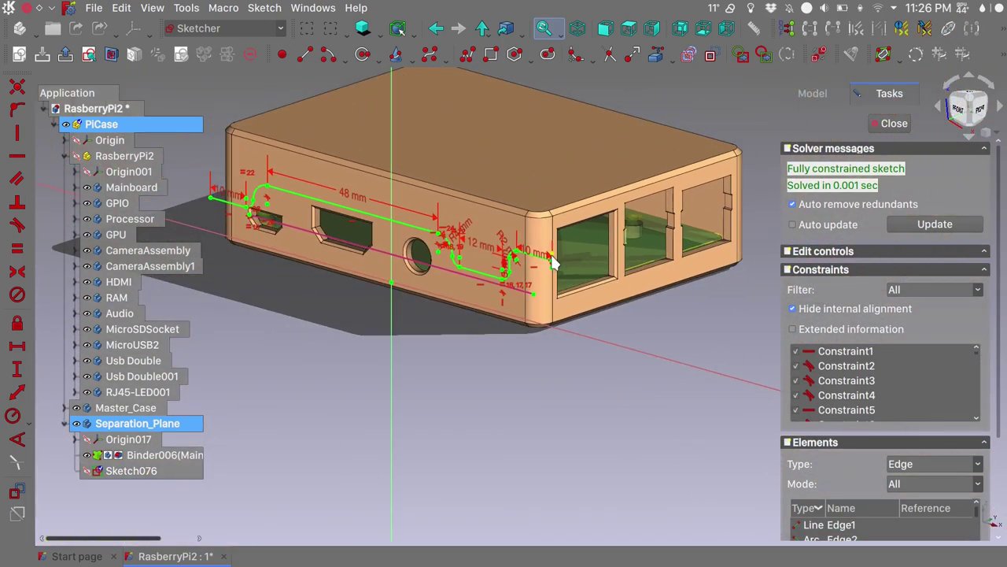
pyautogui.press('1')
pyautogui.doubleClick(652, 125)
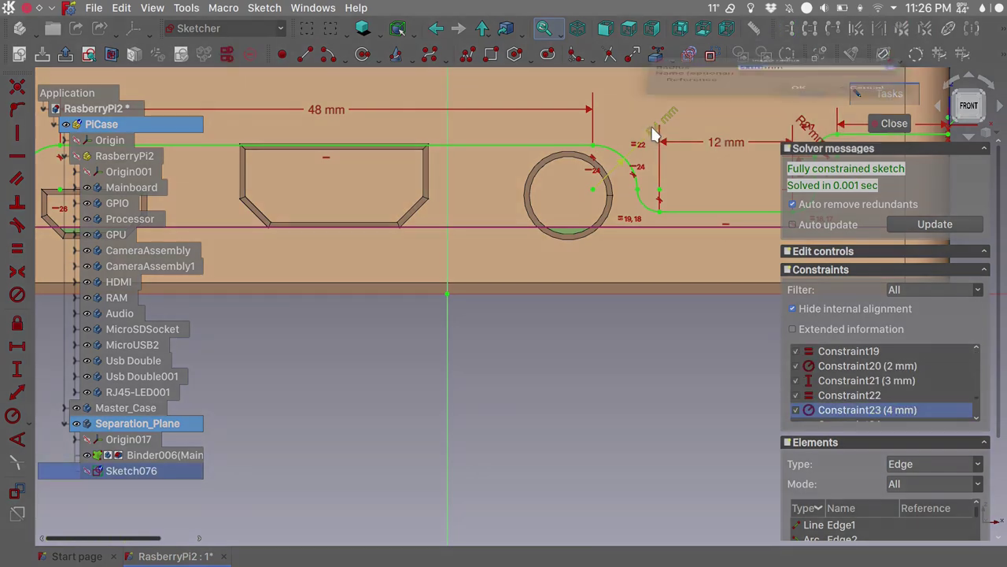
pyautogui.write('6')
pyautogui.press('Return')
# - Convert the two 10 mm end lines of the profile to construction geometry
pyautogui.scroll(-5, 653, 133)
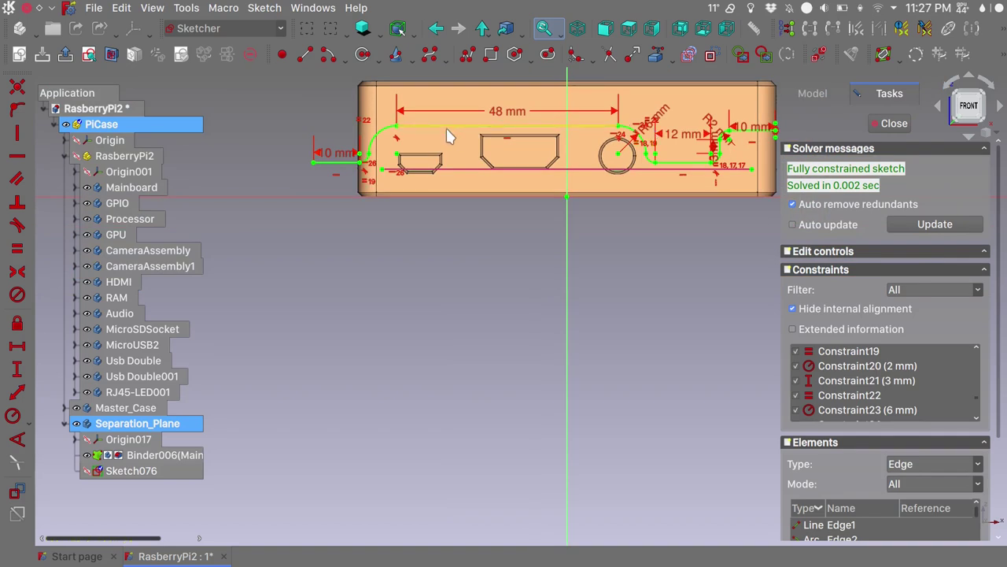
pyautogui.click(336, 162)
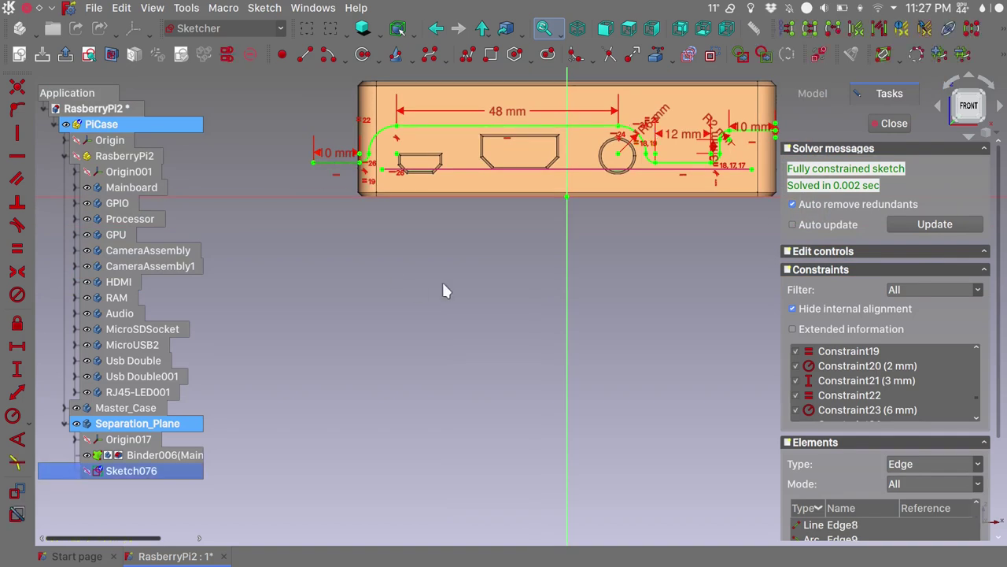
pyautogui.scroll(5, 751, 135)
pyautogui.click(751, 119)
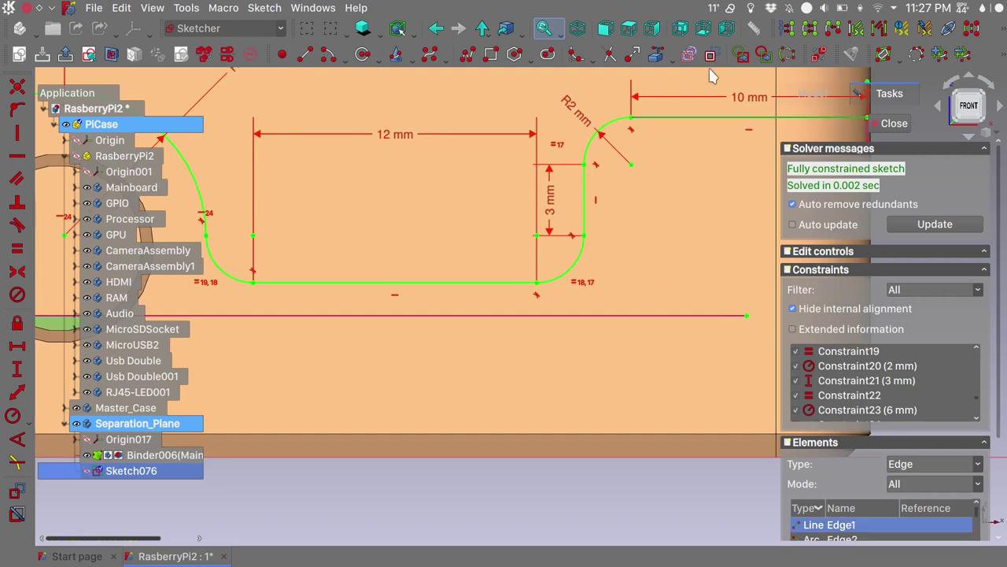
pyautogui.click(711, 56)
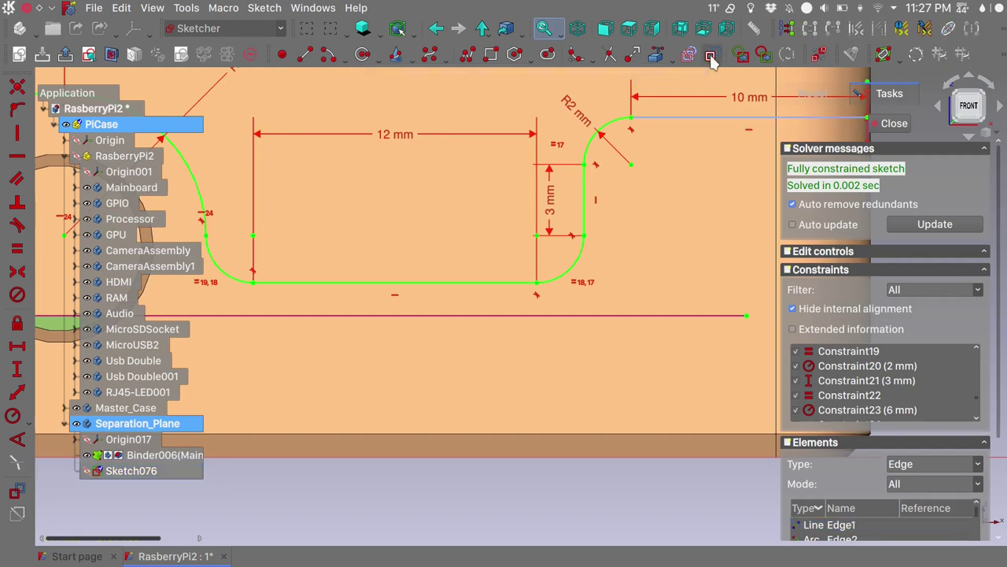
# - Close the finished profile sketch and hide the Master_Case body
pyautogui.scroll(-10, 674, 220)
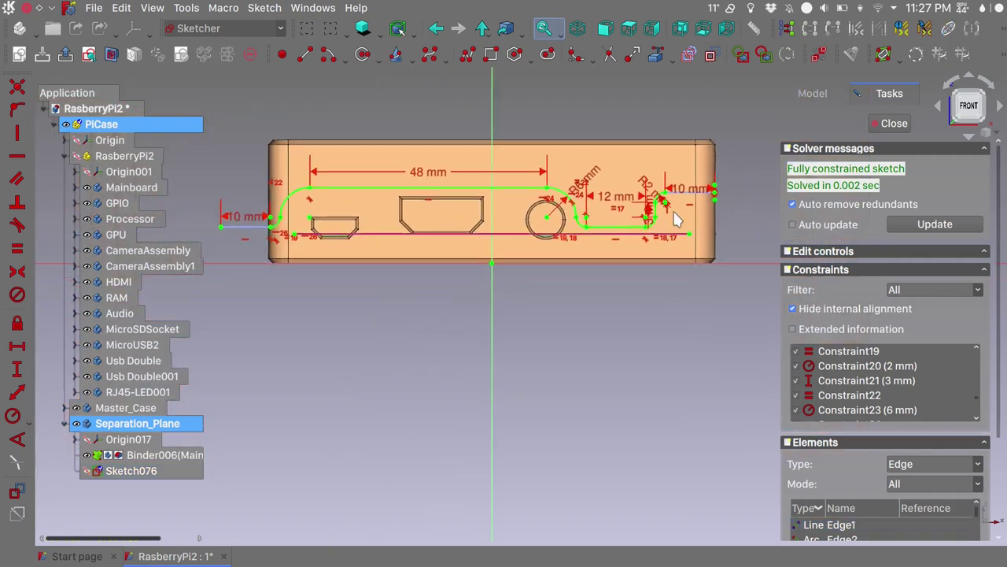
pyautogui.click(890, 122)
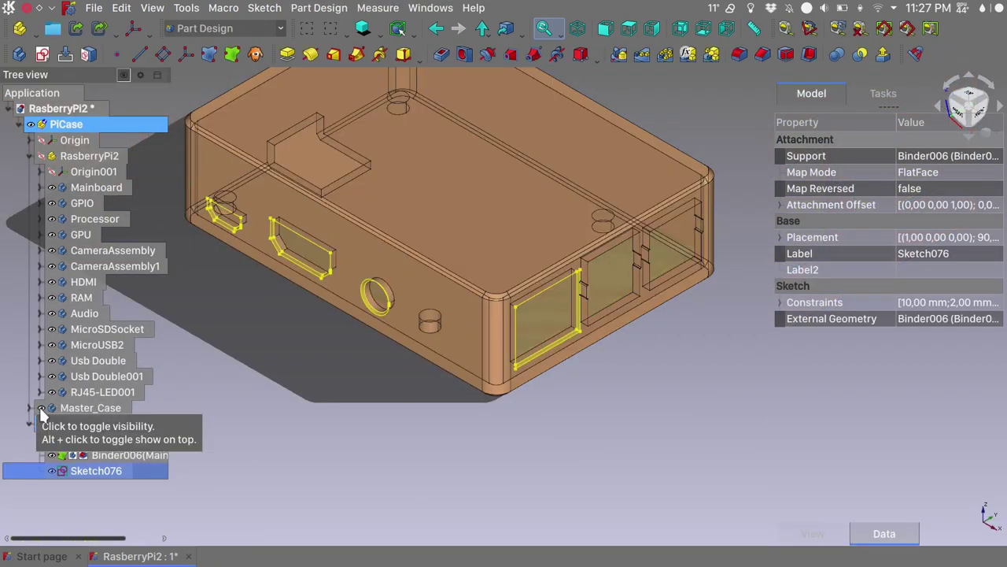
pyautogui.click(41, 408)
# - Create a new sketch on the long rear side face of the mainboard binder
pyautogui.scroll(3, 639, 355)
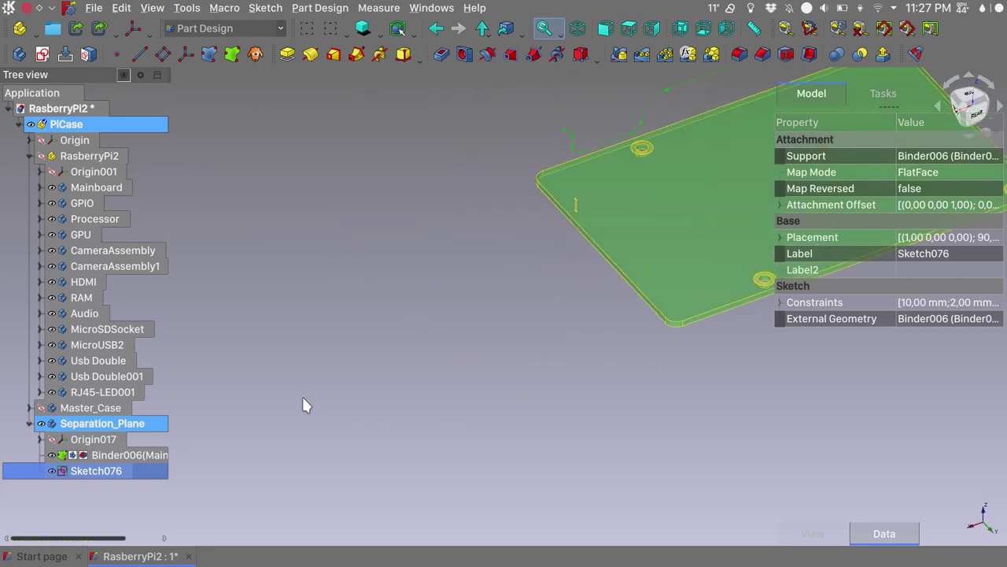
pyautogui.scroll(4, 404, 278)
pyautogui.click(404, 279)
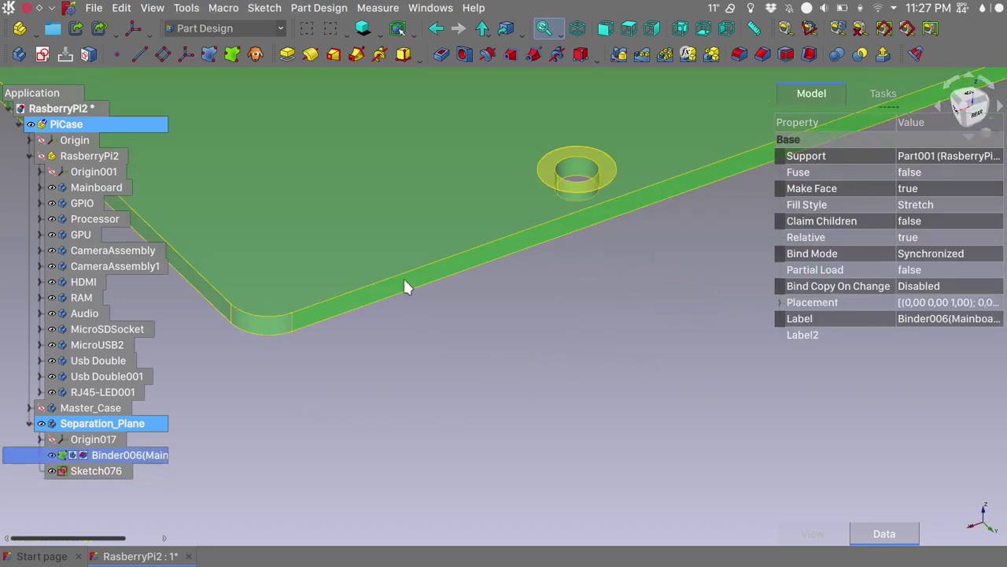
pyautogui.click(42, 57)
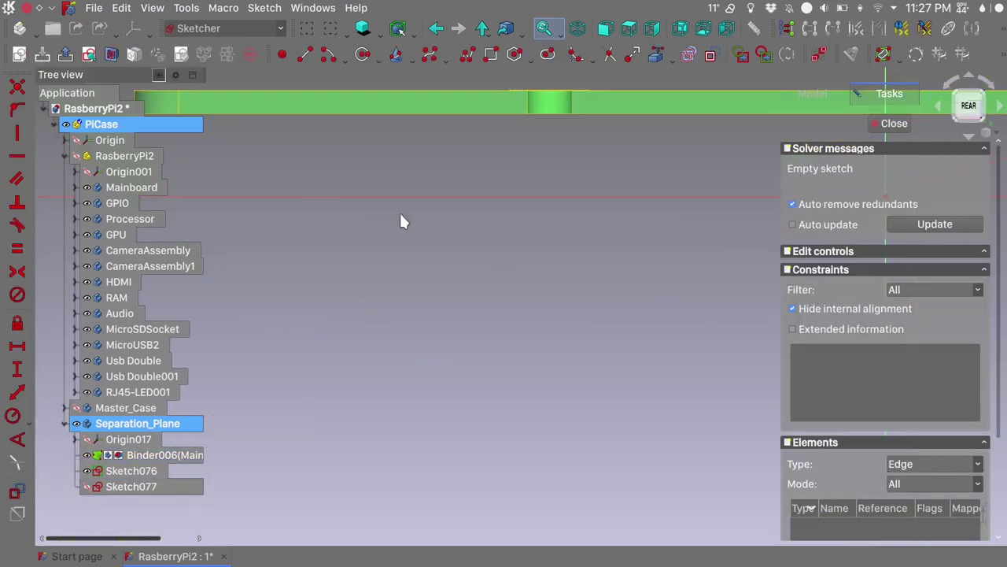
# - Project the two small arcs at the USB end of Sketch076 into the new sketch as external geometry
pyautogui.scroll(6, 422, 210)
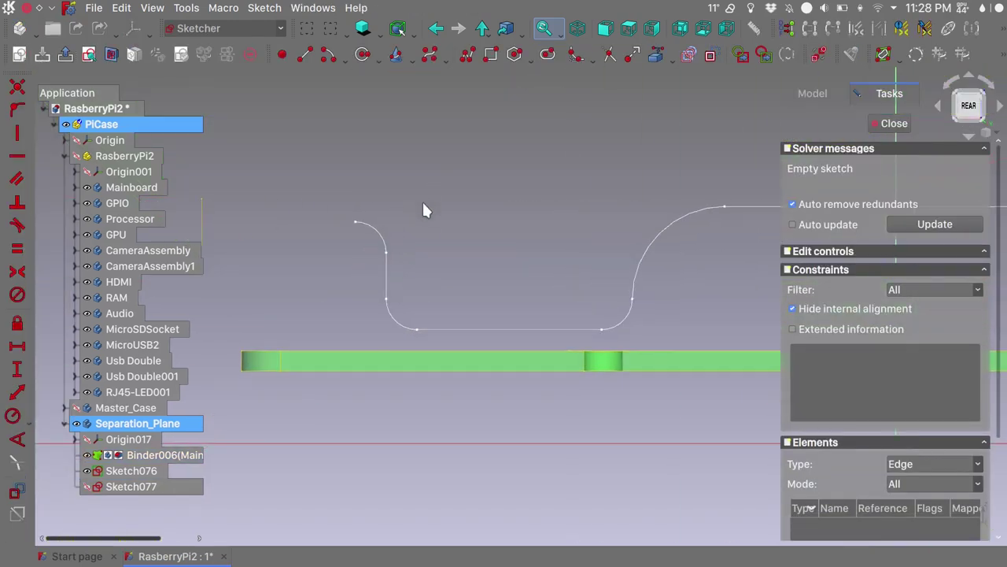
pyautogui.click(656, 53)
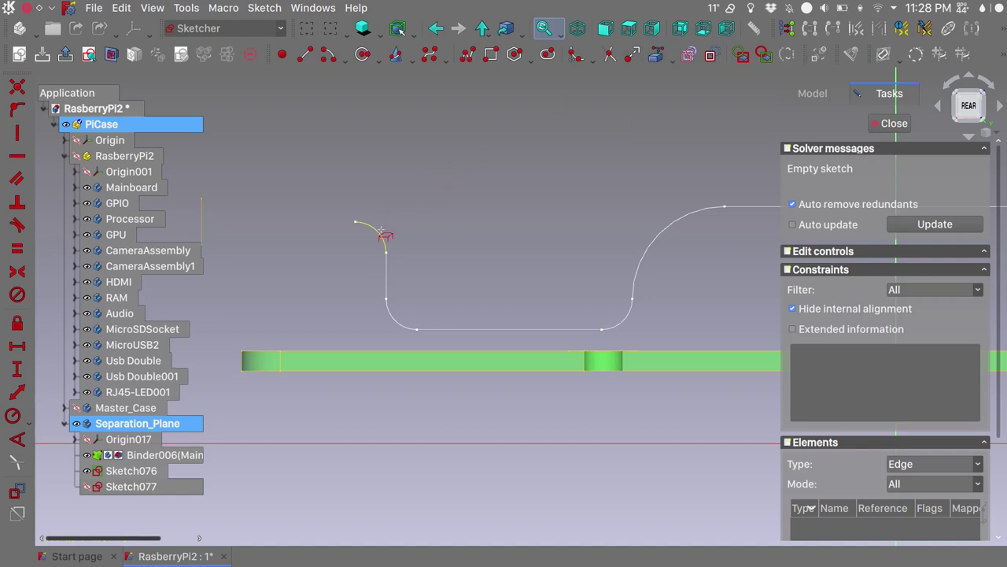
pyautogui.click(382, 232)
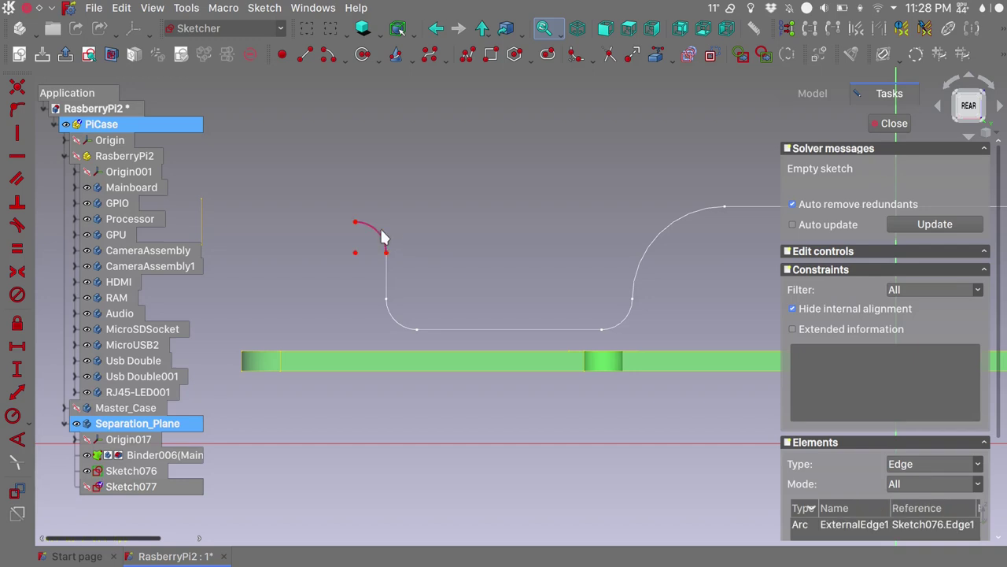
pyautogui.click(399, 330)
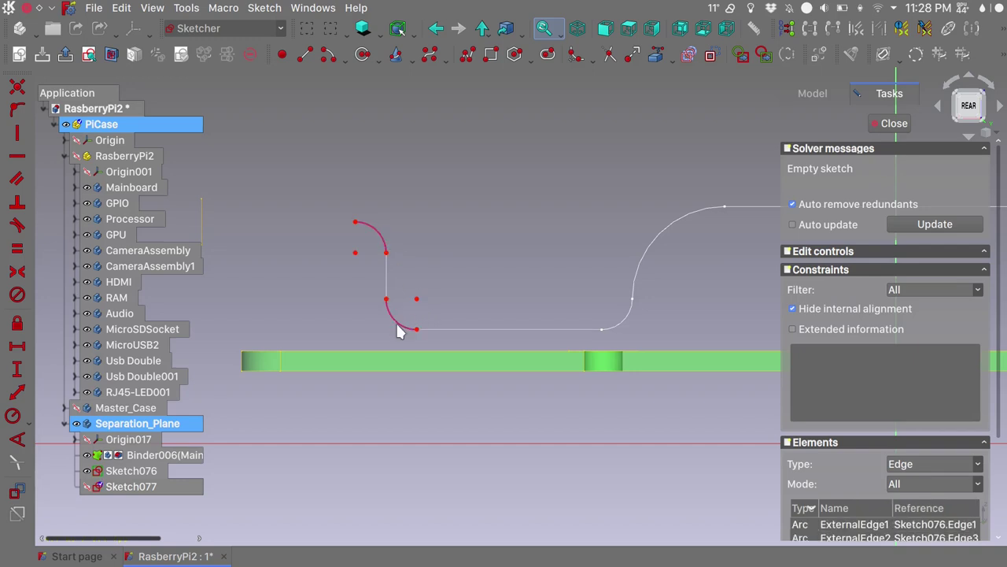
# - Trace the two projected arcs at the USB end with equal-radius arcs on their centres and join them with a vertical line
pyautogui.scroll(-3, 701, 329)
pyautogui.scroll(4, 701, 329)
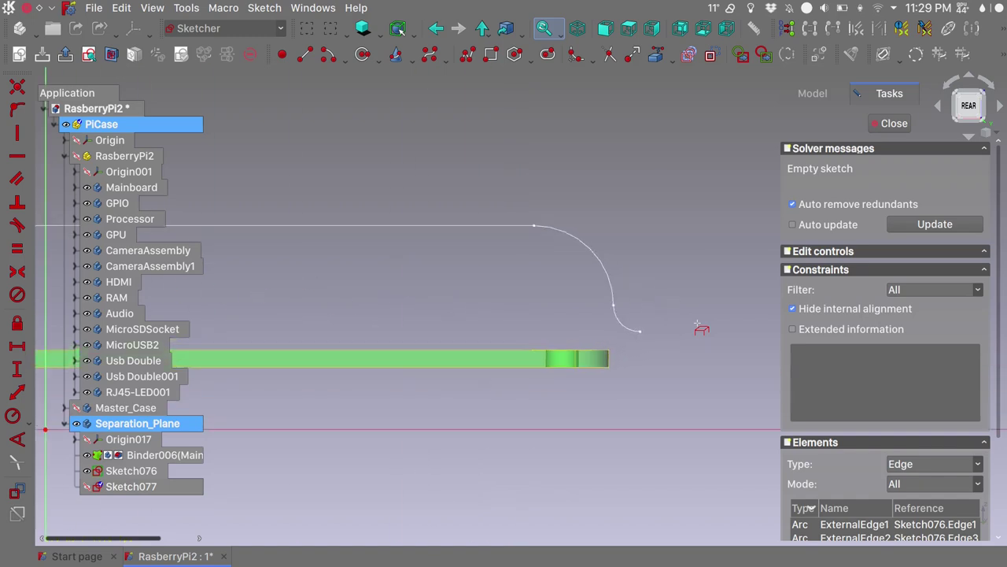
pyautogui.scroll(3, 701, 329)
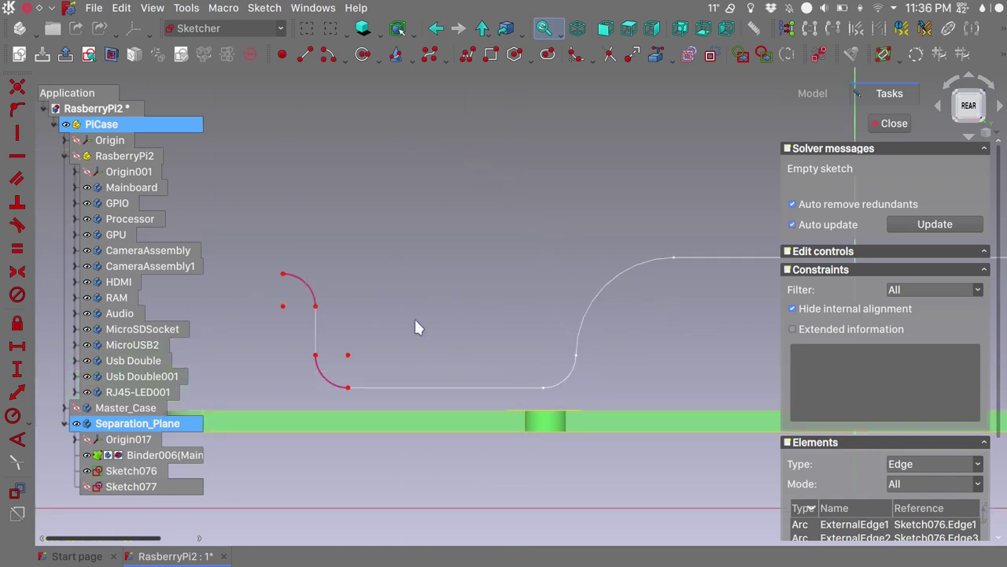
pyautogui.scroll(-4, 416, 322)
pyautogui.scroll(3, 416, 322)
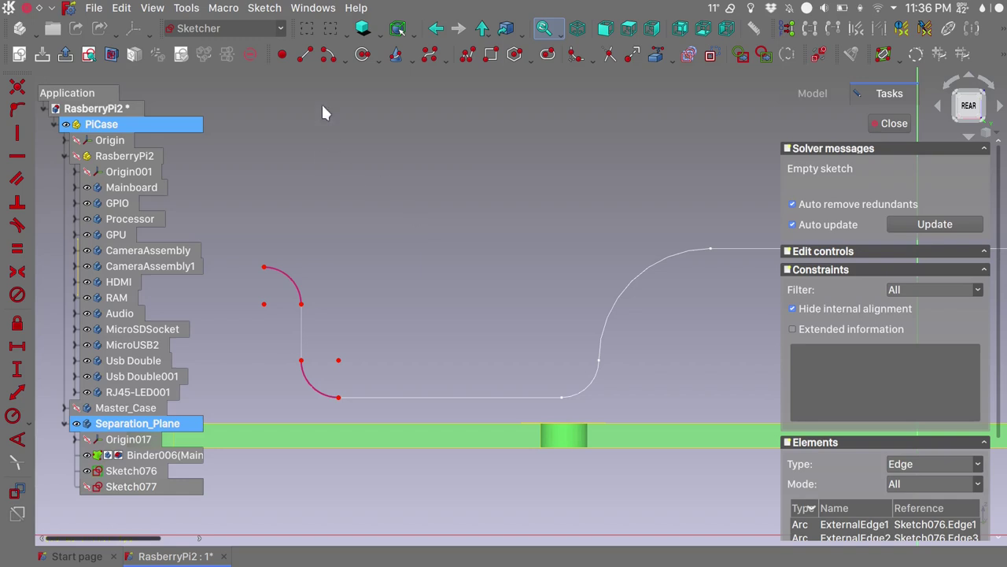
pyautogui.click(329, 58)
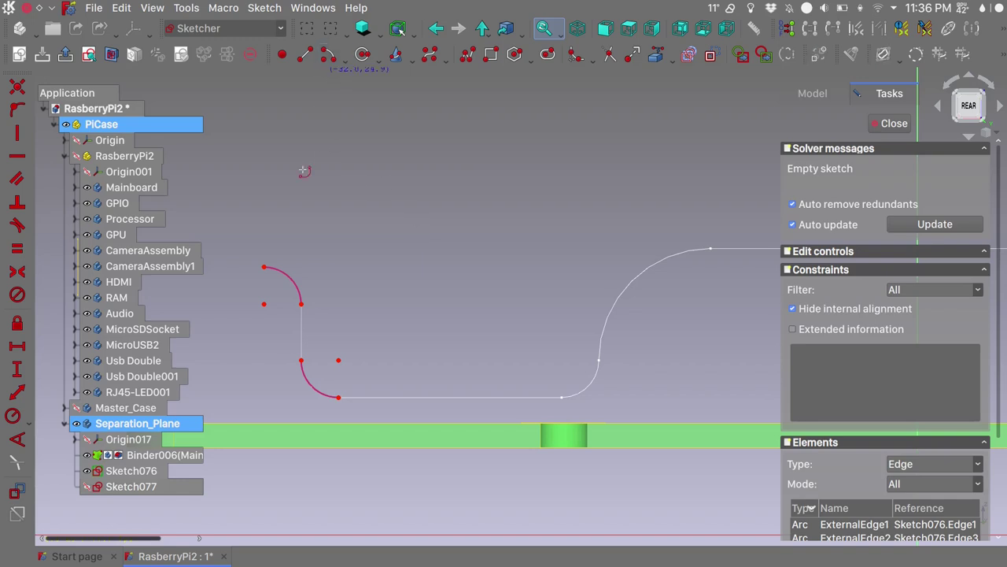
pyautogui.click(265, 303)
pyautogui.click(264, 267)
pyautogui.click(301, 303)
pyautogui.click(338, 361)
pyautogui.click(301, 361)
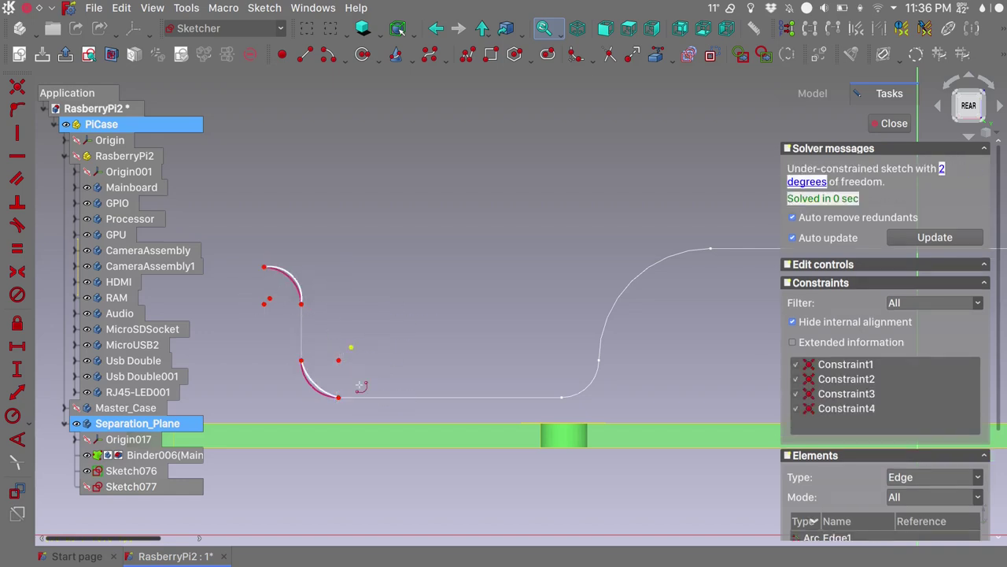
pyautogui.click(340, 399)
pyautogui.scroll(2, 299, 299)
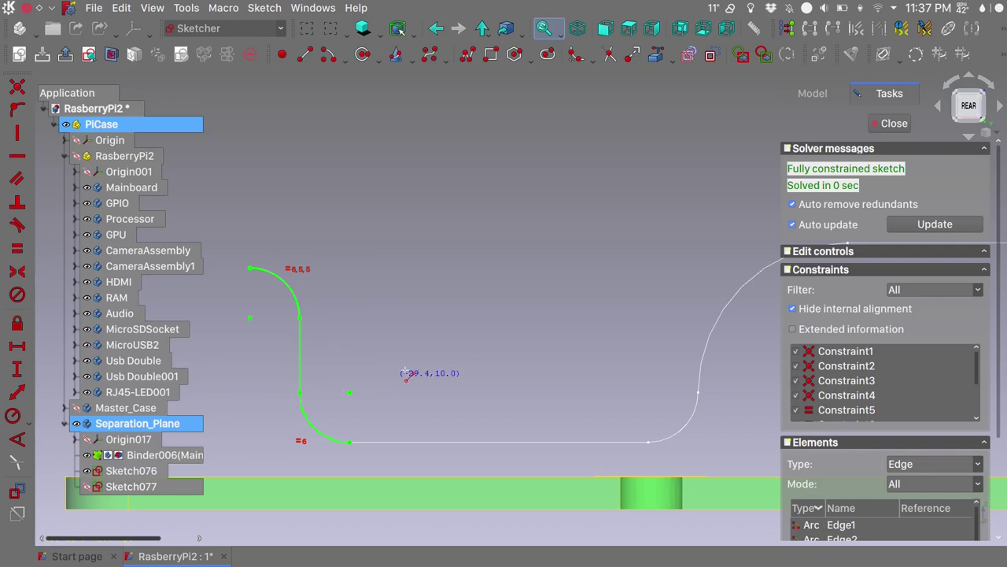
# - Draw a horizontal line from the lower arc's end to the opposite end of the front profile and close the sketch
pyautogui.scroll(-5, 300, 394)
pyautogui.click(337, 331)
pyautogui.click(637, 332)
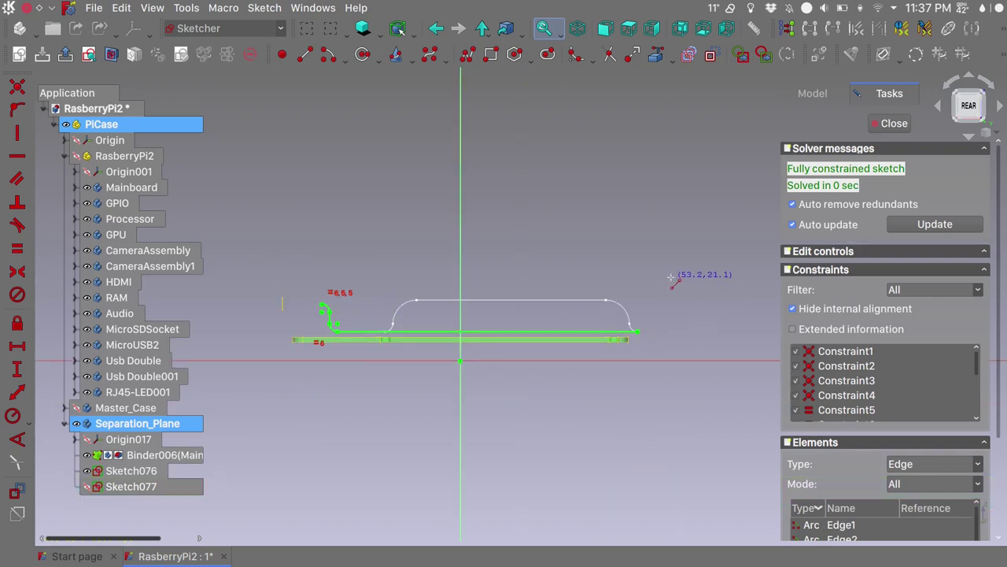
pyautogui.click(894, 123)
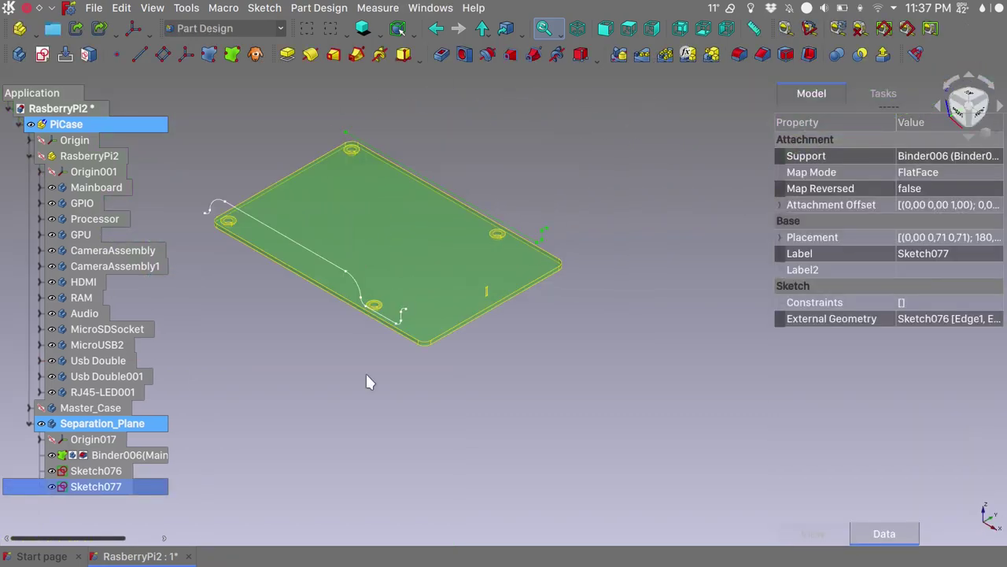
# - Show the Master_Case body and extrude the front zigzag profile Sketch076 outward by 15 mm as a surface
pyautogui.click(41, 408)
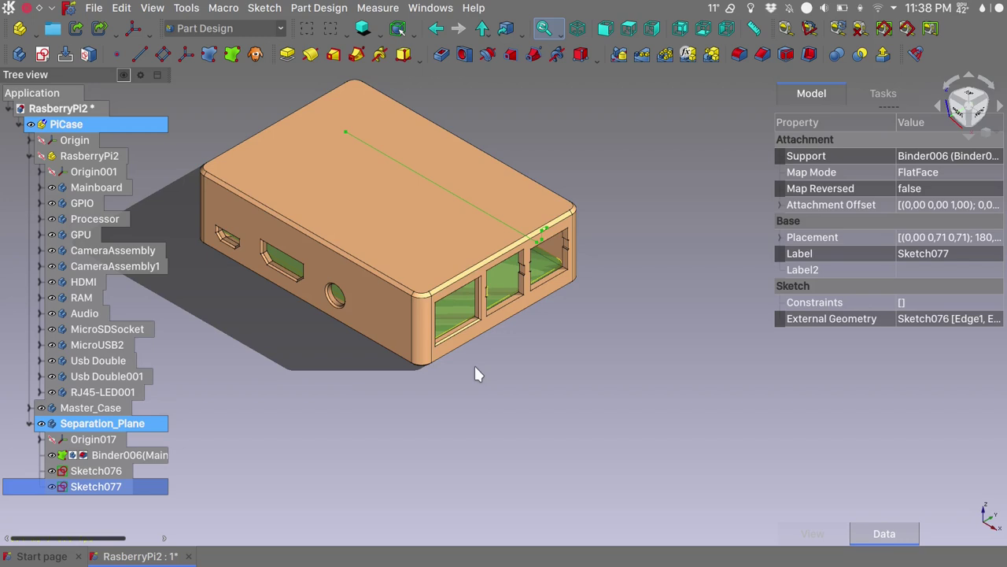
pyautogui.click(99, 470)
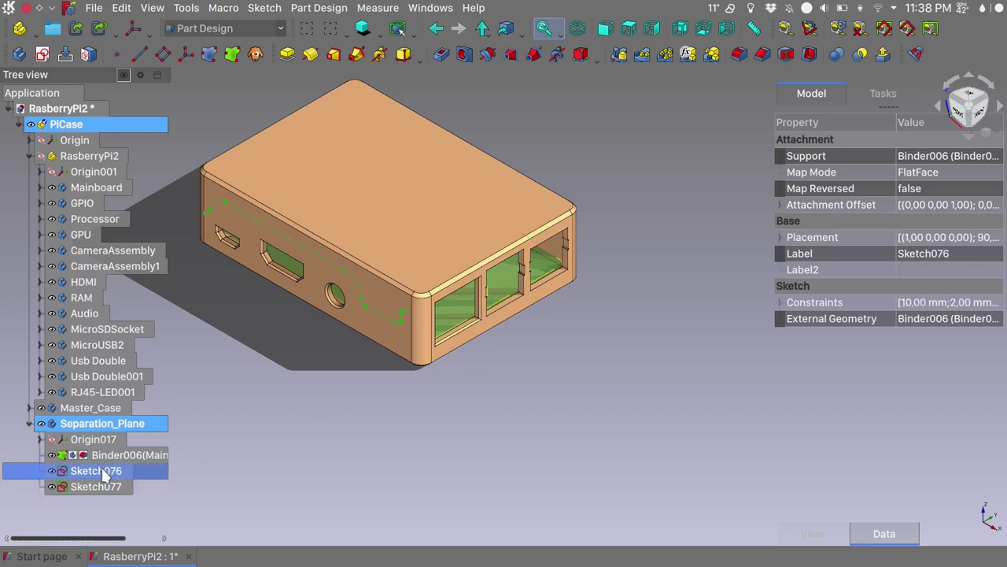
pyautogui.click(884, 54)
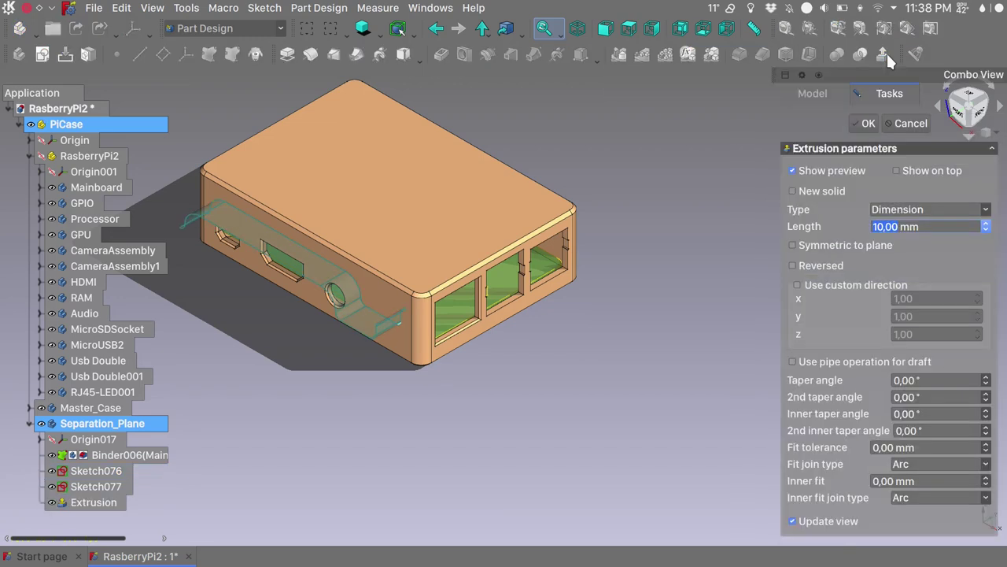
pyautogui.write('15')
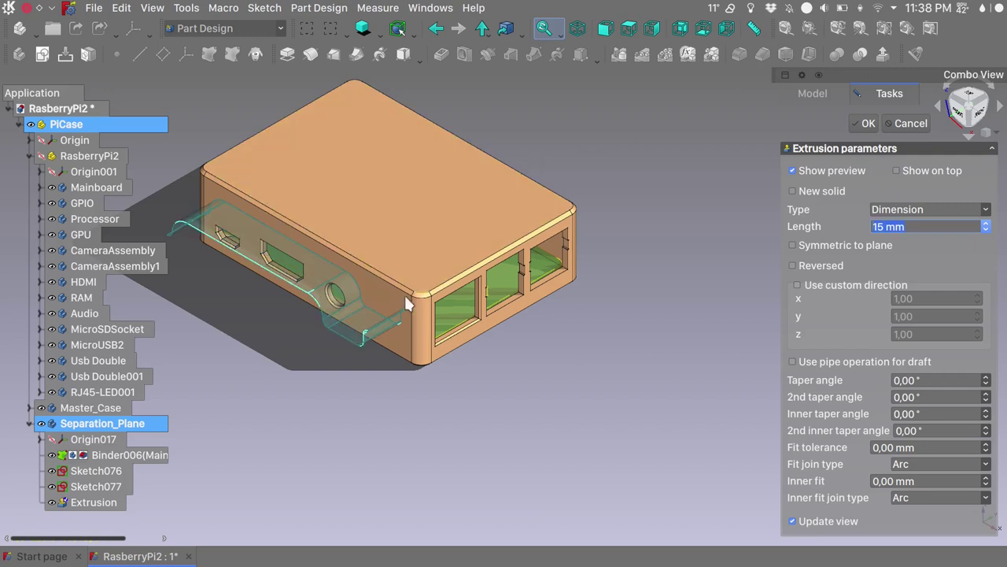
pyautogui.scroll(3, 377, 334)
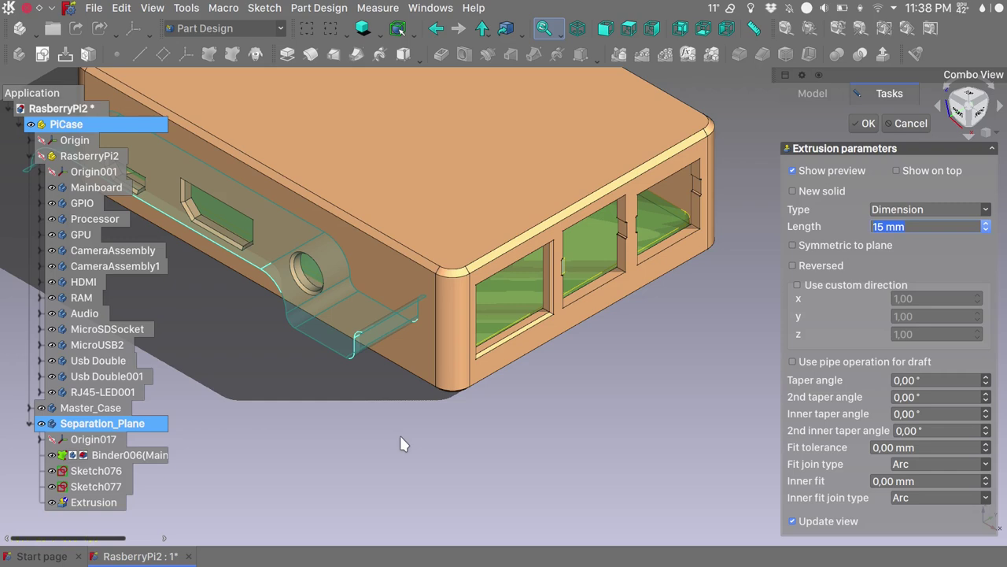
pyautogui.click(864, 123)
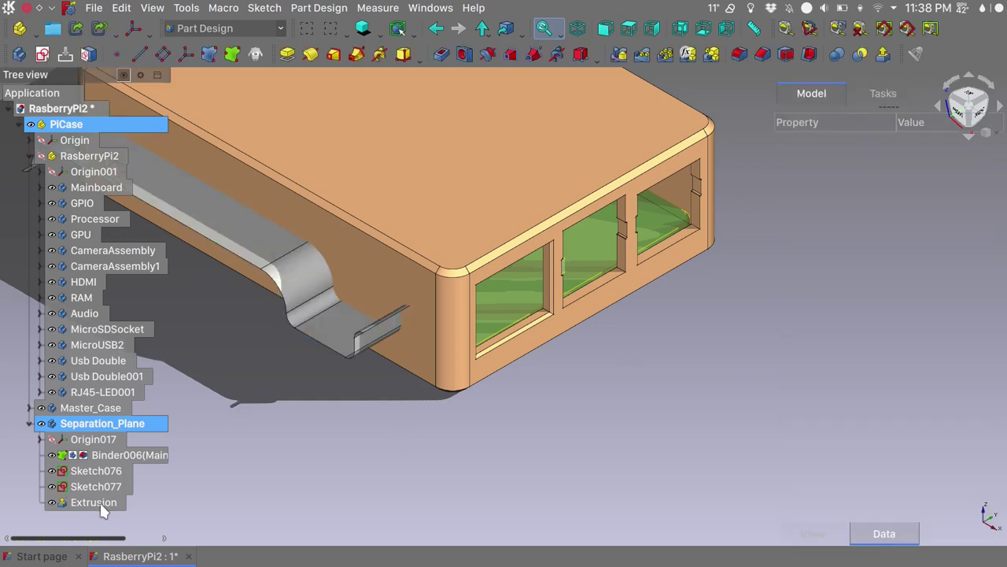
# - Extrude the rear profile Sketch077 by 15 mm and hide the Master_Case body
pyautogui.click(109, 485)
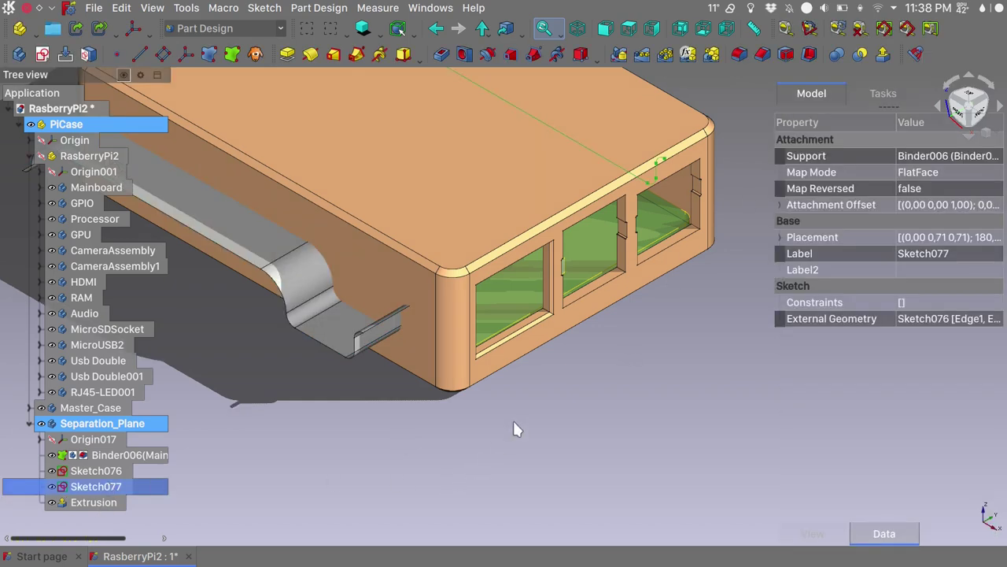
pyautogui.click(883, 53)
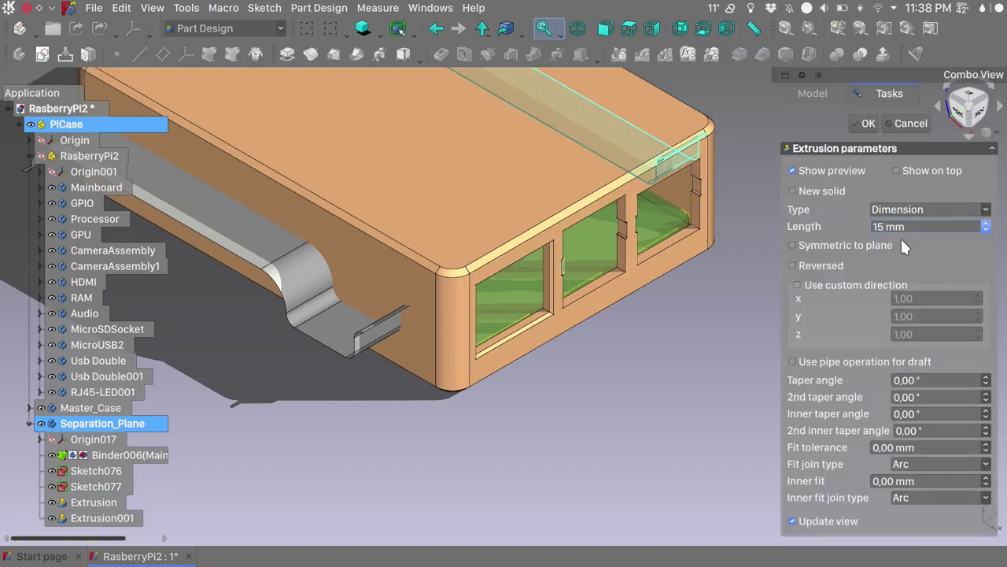
pyautogui.click(865, 123)
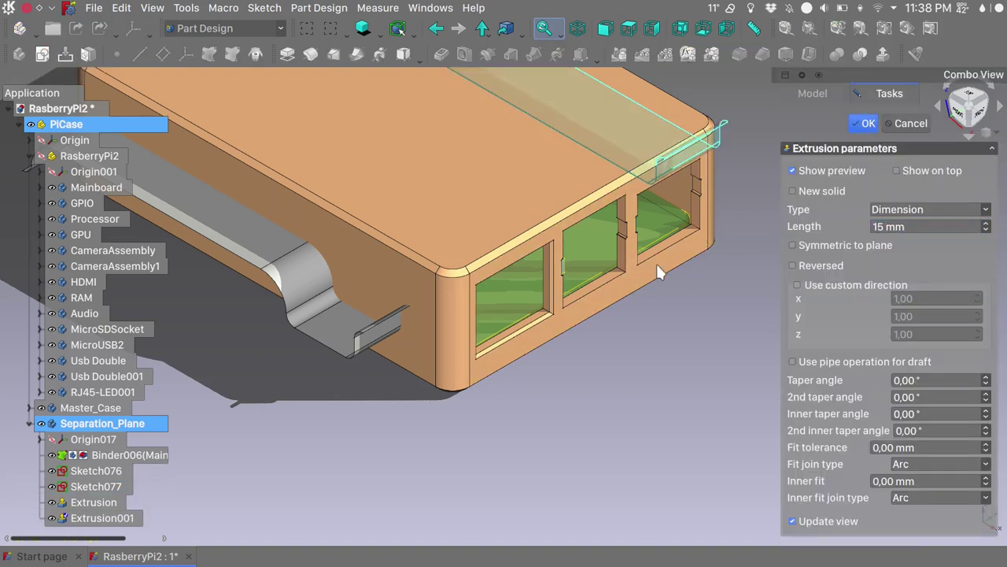
pyautogui.press('space')
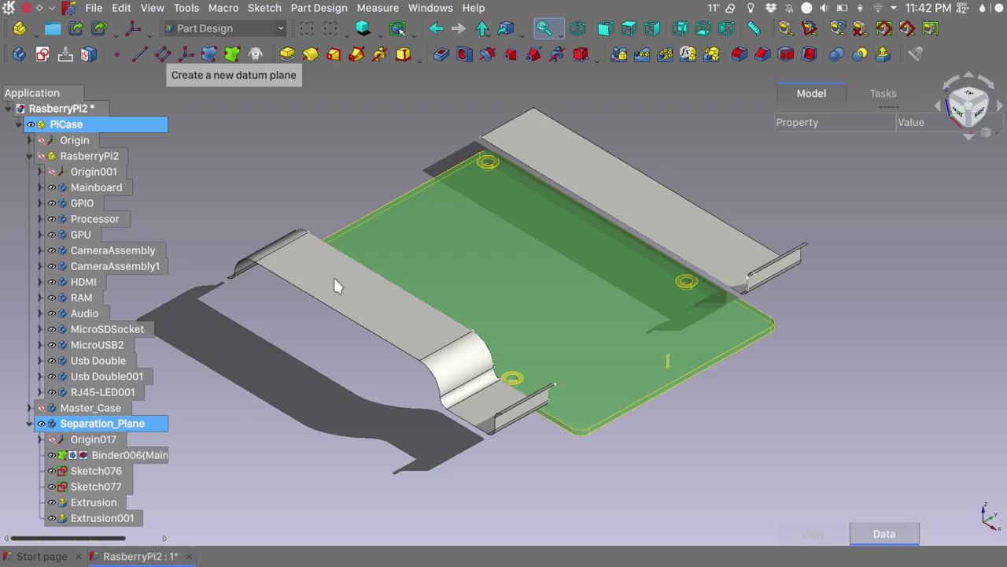
# - Create a datum plane from the USB-end edges of both extrusions, Edge1 and Edge11, using the Inertia 2-3 attachment mode
pyautogui.moveTo(535, 467); pyautogui.dragTo(555, 446, button='middle')
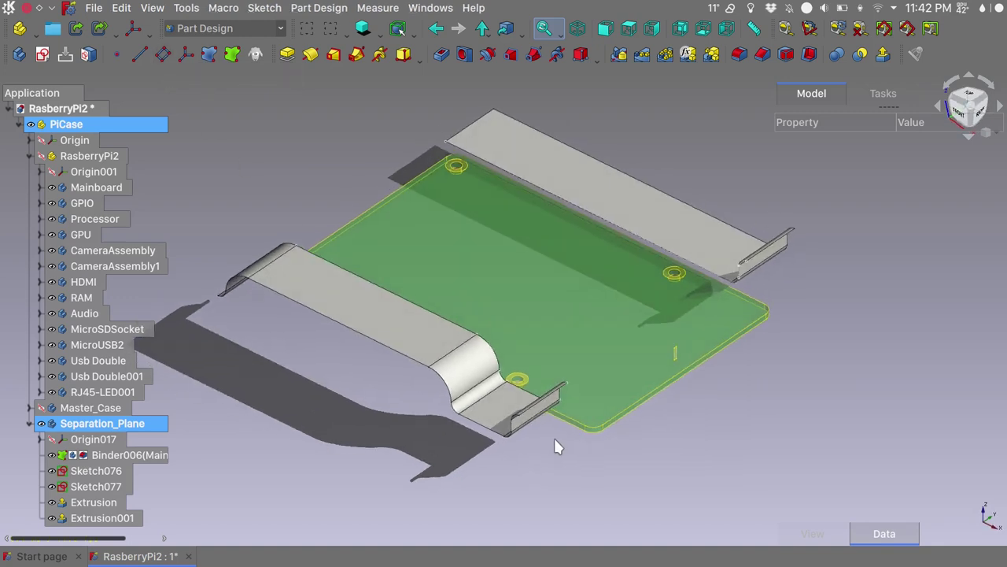
pyautogui.moveTo(553, 436); pyautogui.dragTo(551, 416, button='middle')
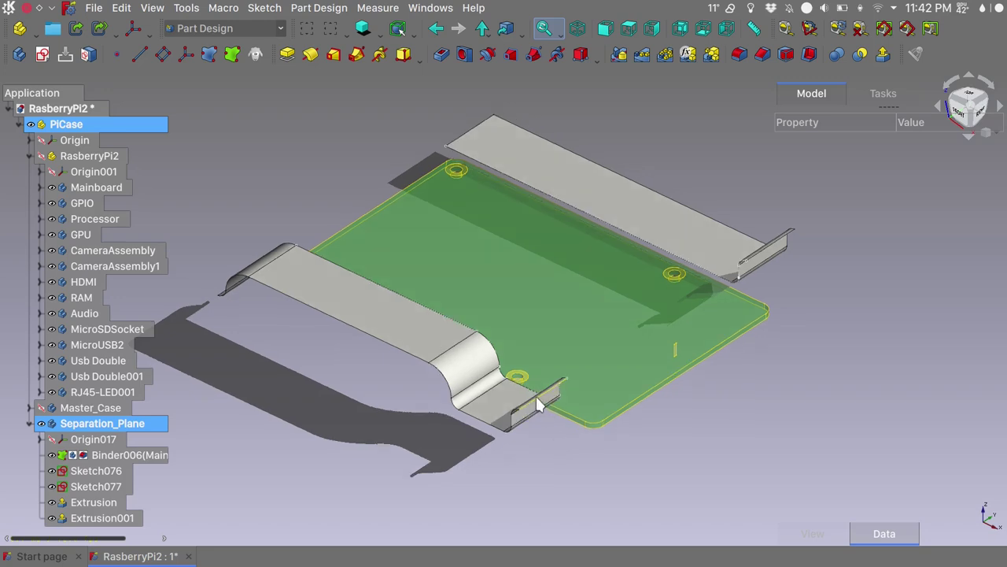
pyautogui.click(537, 404)
pyautogui.keyDown('ctrl'); pyautogui.click(760, 256); pyautogui.keyUp('ctrl')
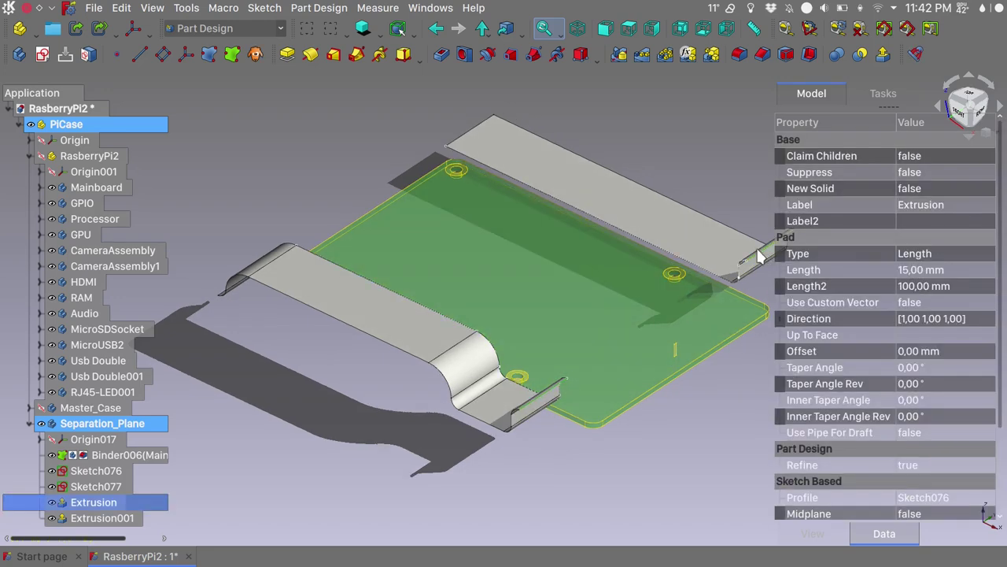
pyautogui.click(166, 56)
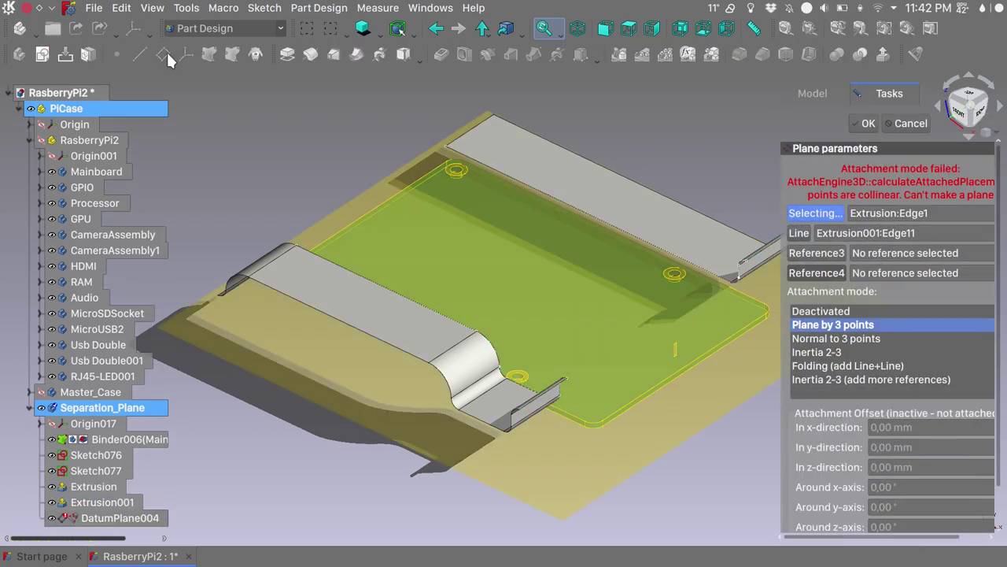
pyautogui.click(831, 352)
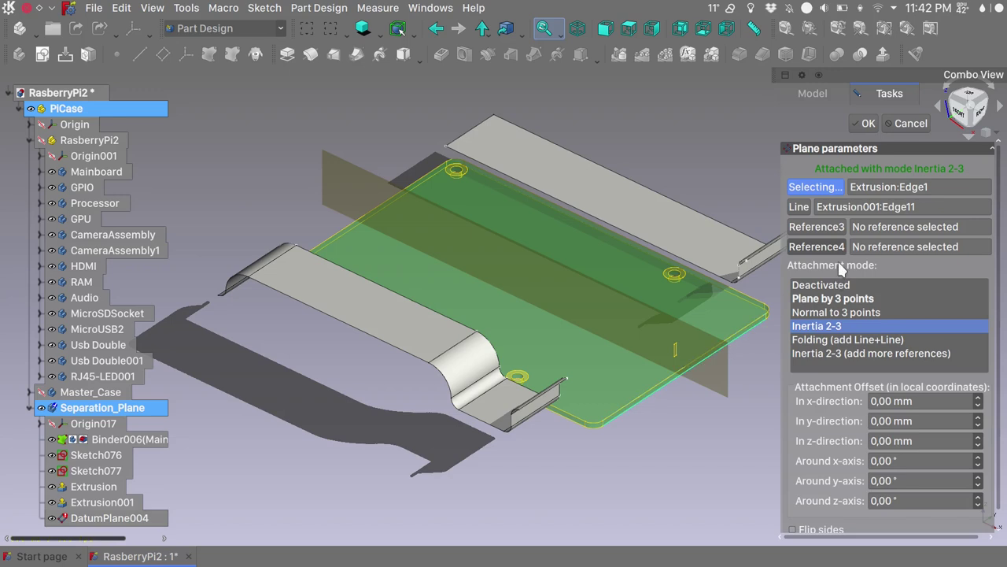
# - Rotate the datum plane 90° around its y-axis, check its alignment in the top view, and accept it
pyautogui.press('1')
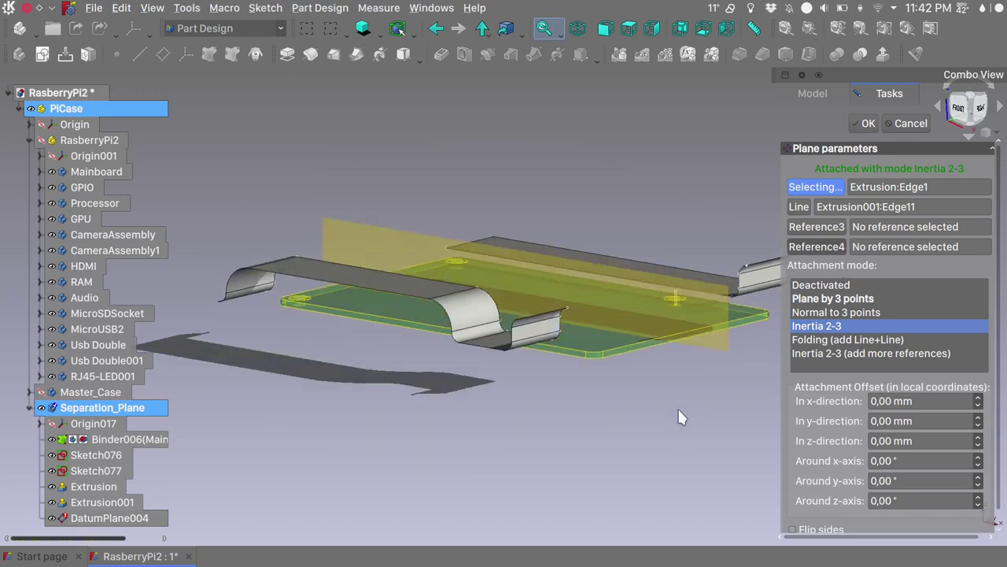
pyautogui.press('0')
pyautogui.scroll(1, 670, 433)
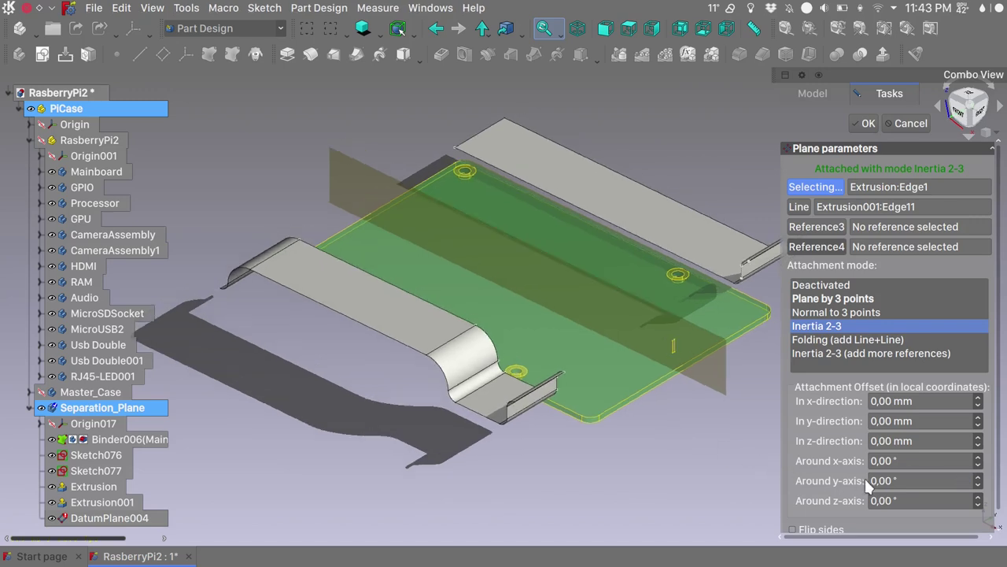
pyautogui.moveTo(891, 479); pyautogui.dragTo(865, 485)
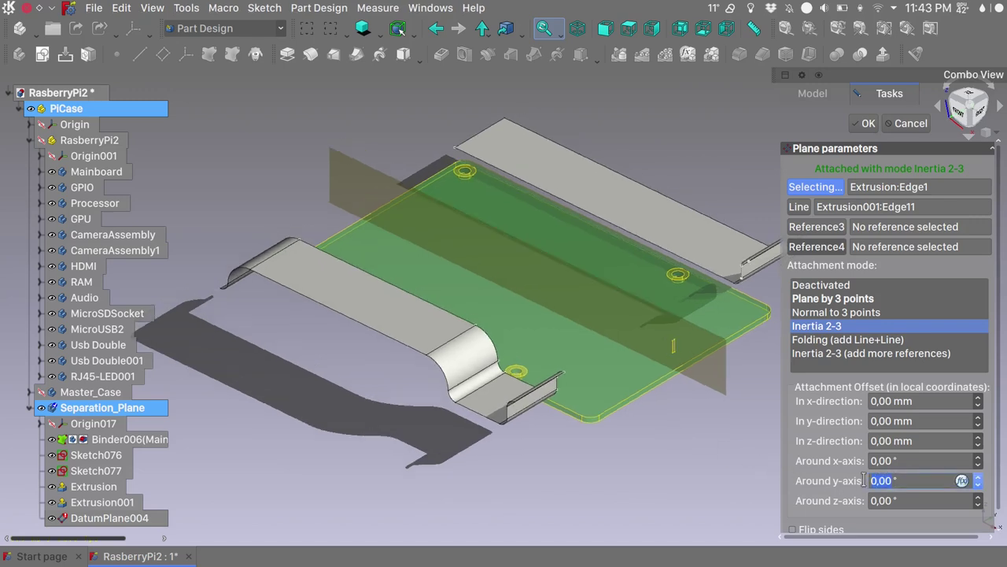
pyautogui.write('90')
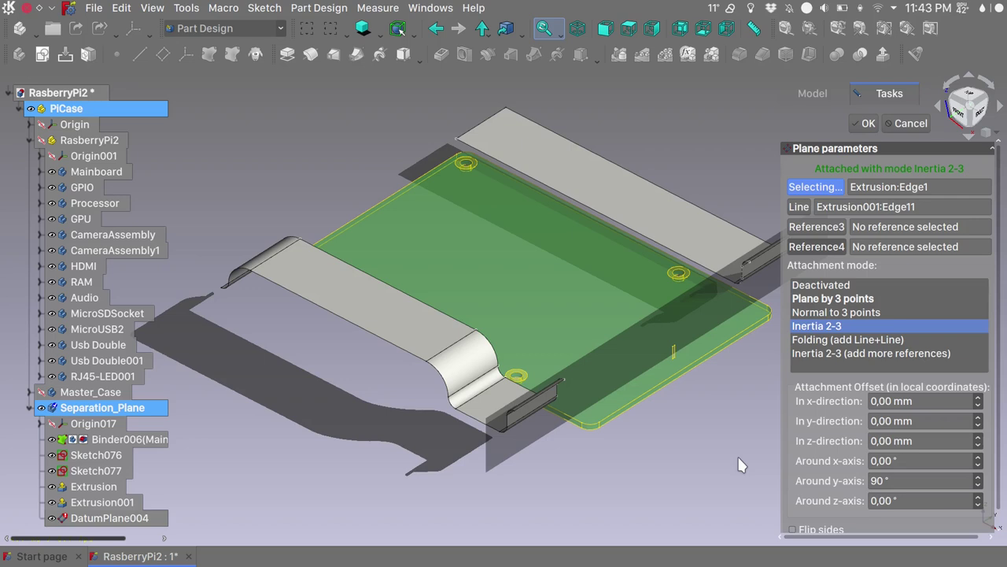
pyautogui.write('2')
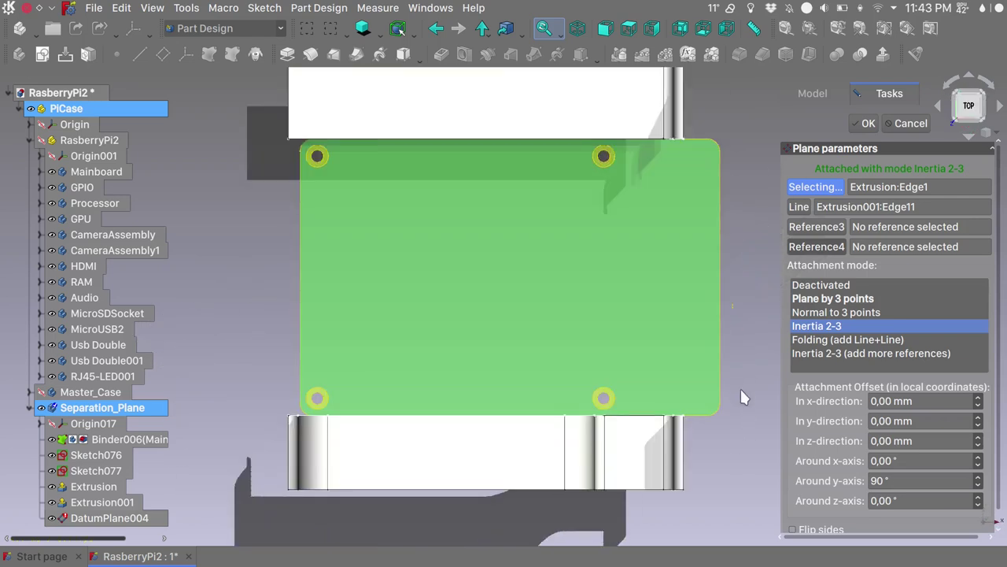
pyautogui.press('Left')
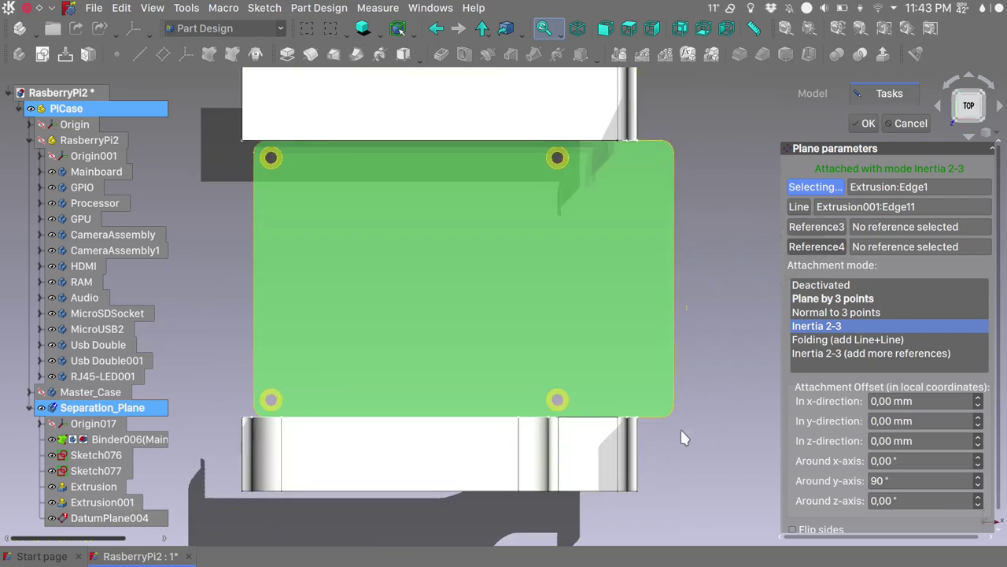
pyautogui.click(865, 122)
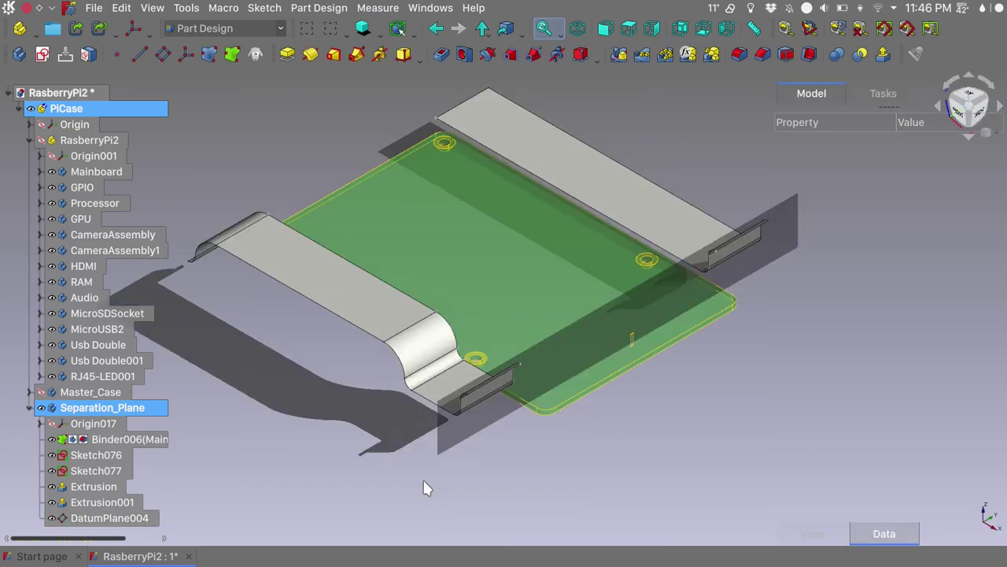
# - Create a new sketch on the datum plane and switch the display to wireframe with the extrusion's end edges in close view
pyautogui.click(134, 519)
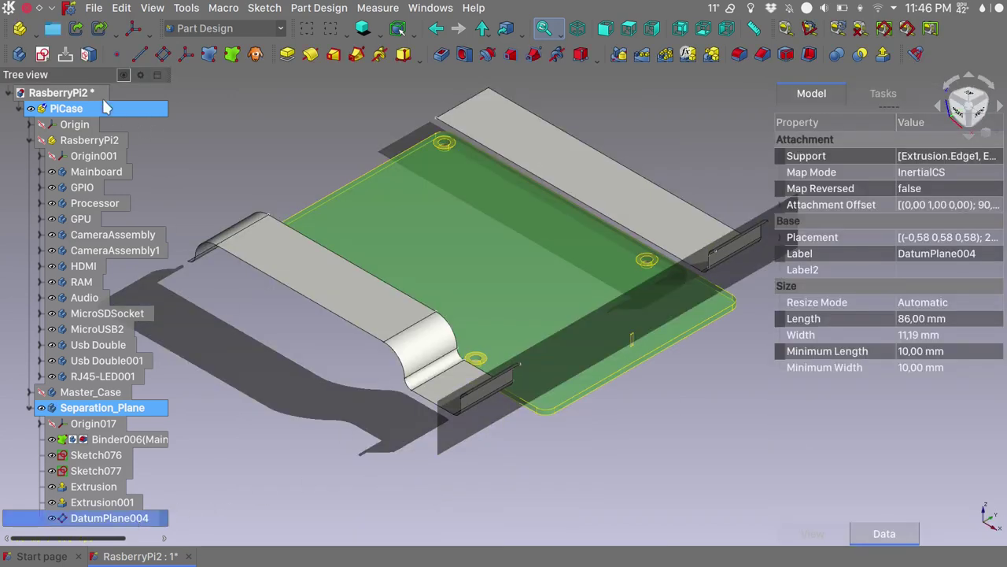
pyautogui.click(43, 54)
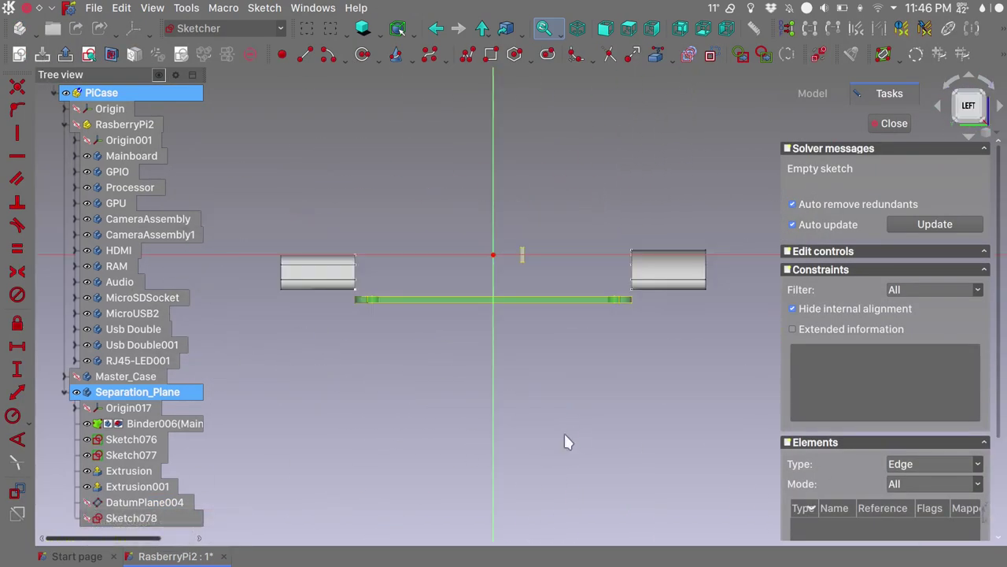
pyautogui.press('0')
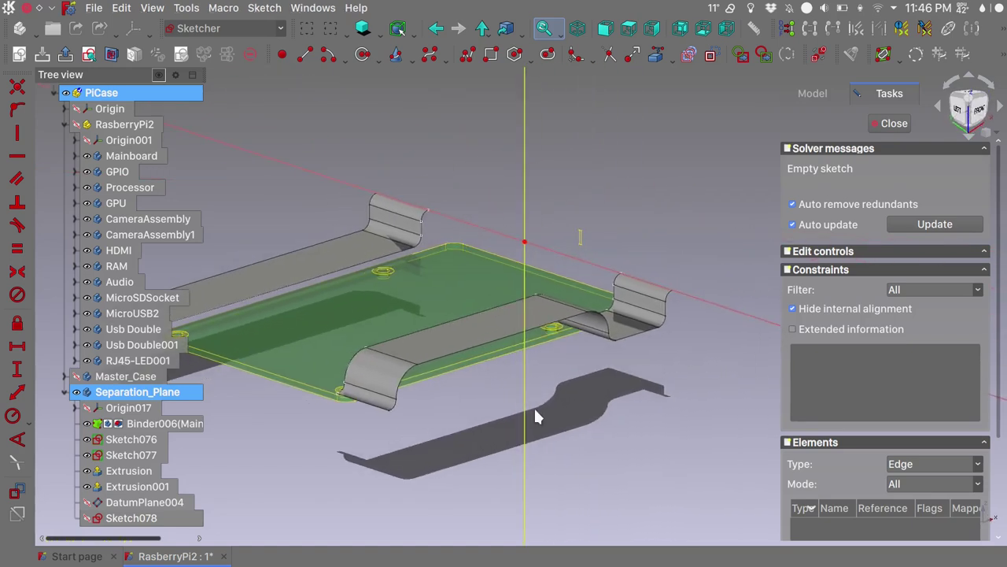
pyautogui.press('Tab')
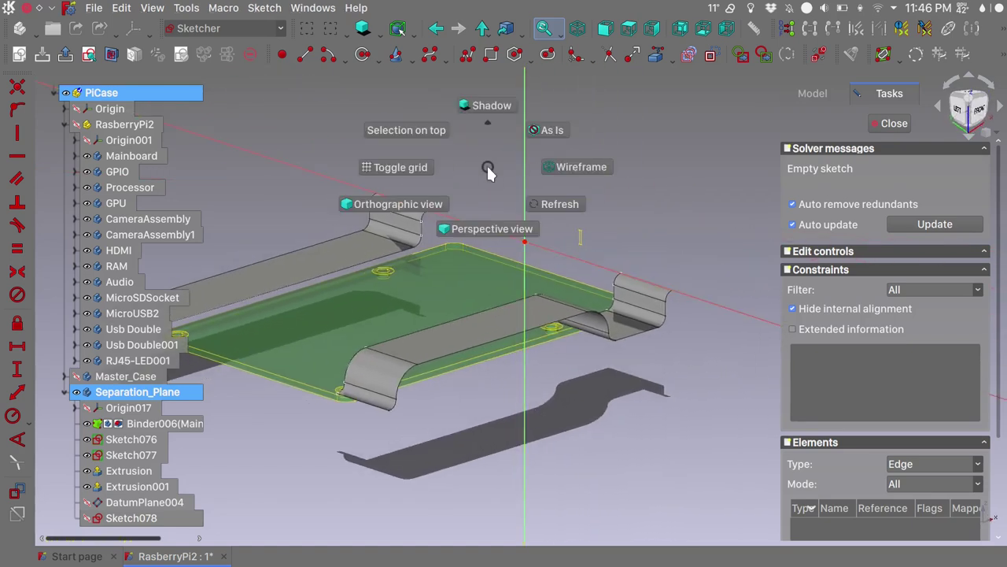
pyautogui.click(553, 173)
pyautogui.scroll(10, 460, 187)
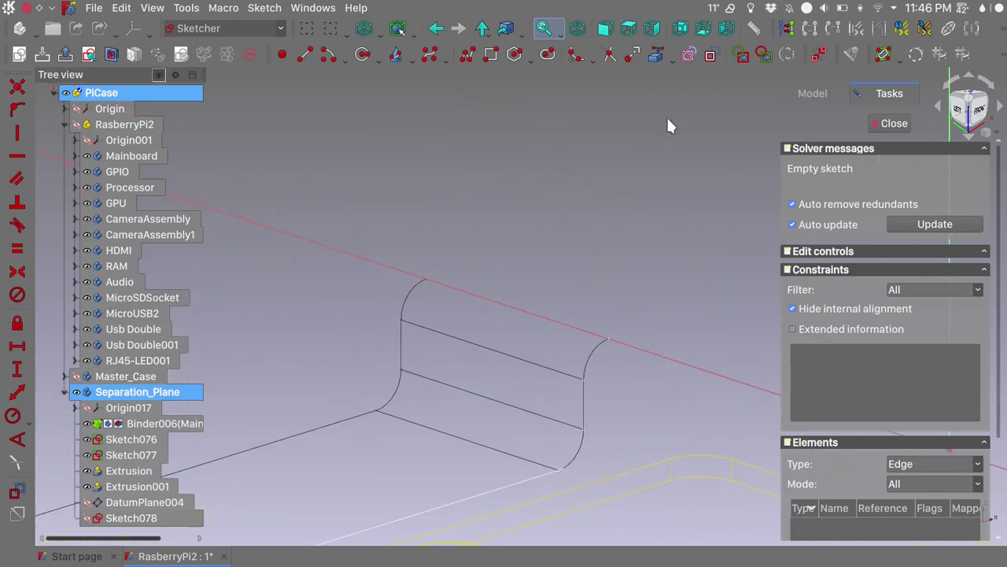
# - Reference the outer end vertices of both zigzag extrusions as external geometry in the sketch on the USB-end datum plane
pyautogui.click(656, 56)
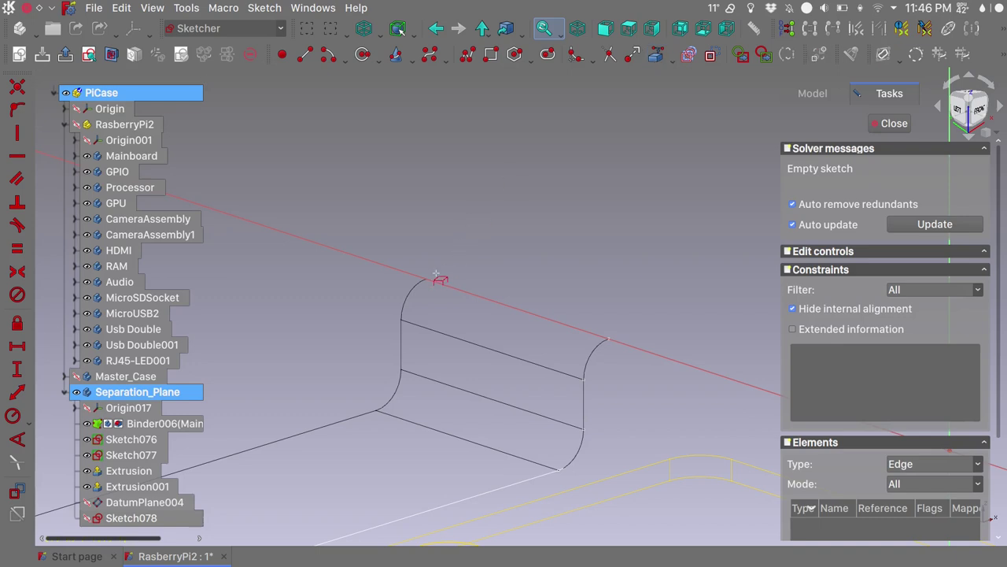
pyautogui.scroll(-5, 425, 275)
pyautogui.scroll(5, 574, 327)
pyautogui.scroll(1, 573, 327)
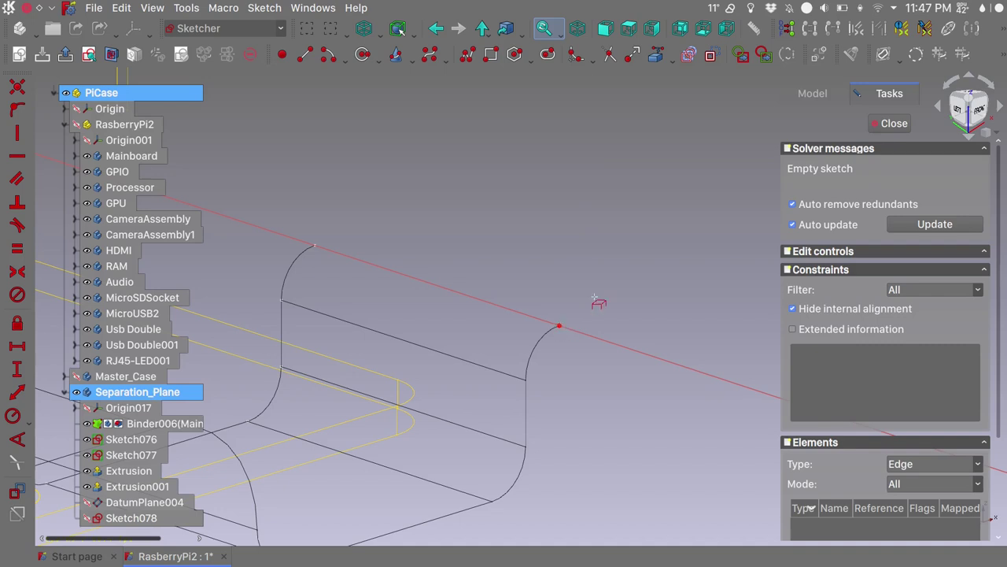
pyautogui.scroll(-4, 608, 289)
pyautogui.scroll(-2, 607, 289)
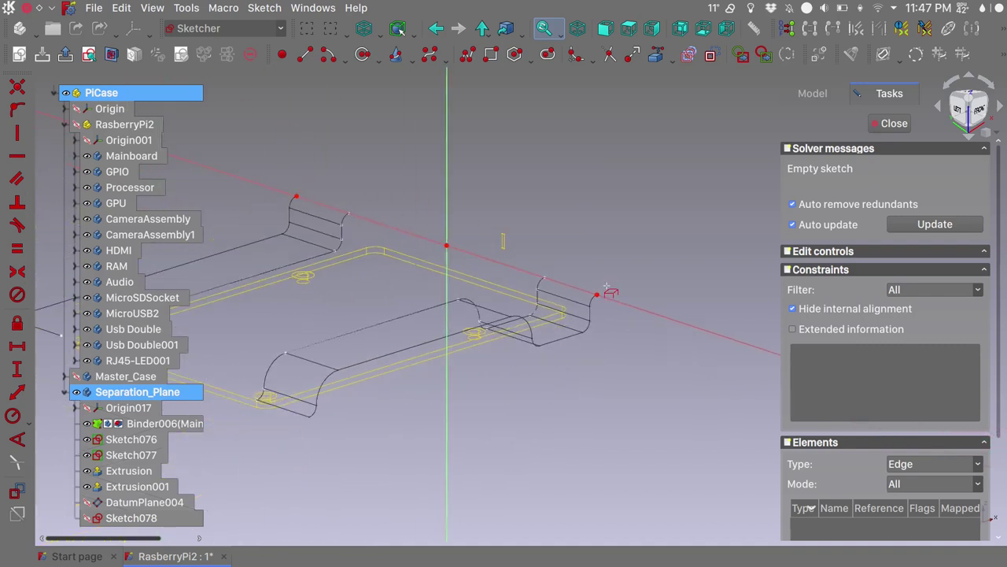
# - Draw a line across the sketch from one referenced outer vertex to a free point just above the other
pyautogui.click(89, 53)
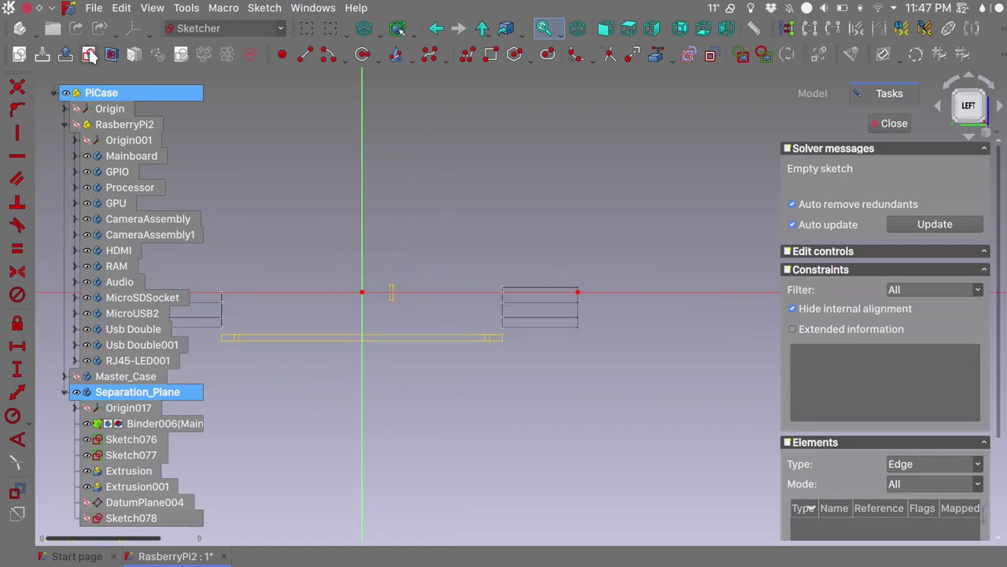
pyautogui.click(305, 54)
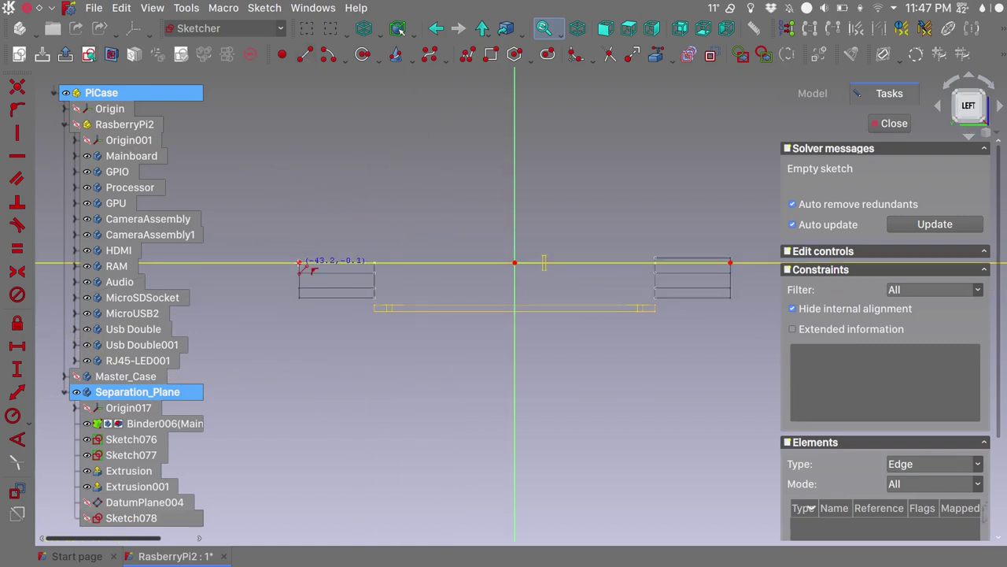
pyautogui.click(300, 262)
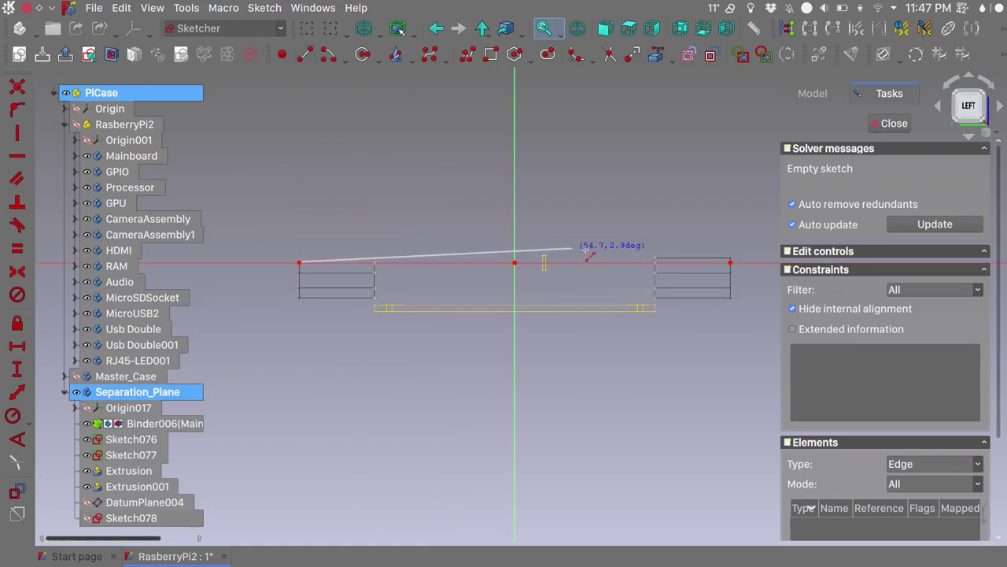
pyautogui.click(743, 244)
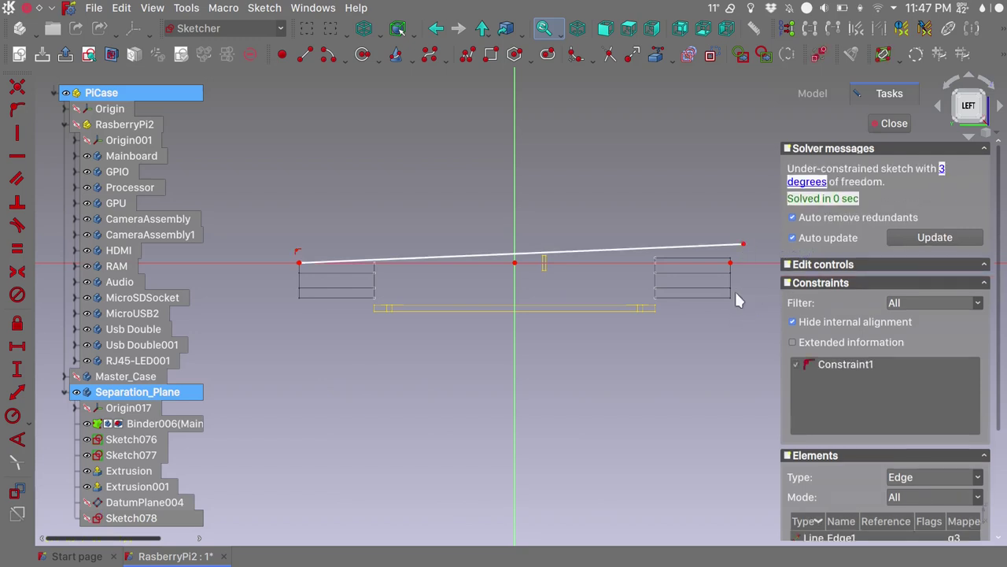
# - Constrain both line endpoints coincident with the referenced outer vertices and close the sketch
pyautogui.moveTo(711, 204); pyautogui.dragTo(754, 289)
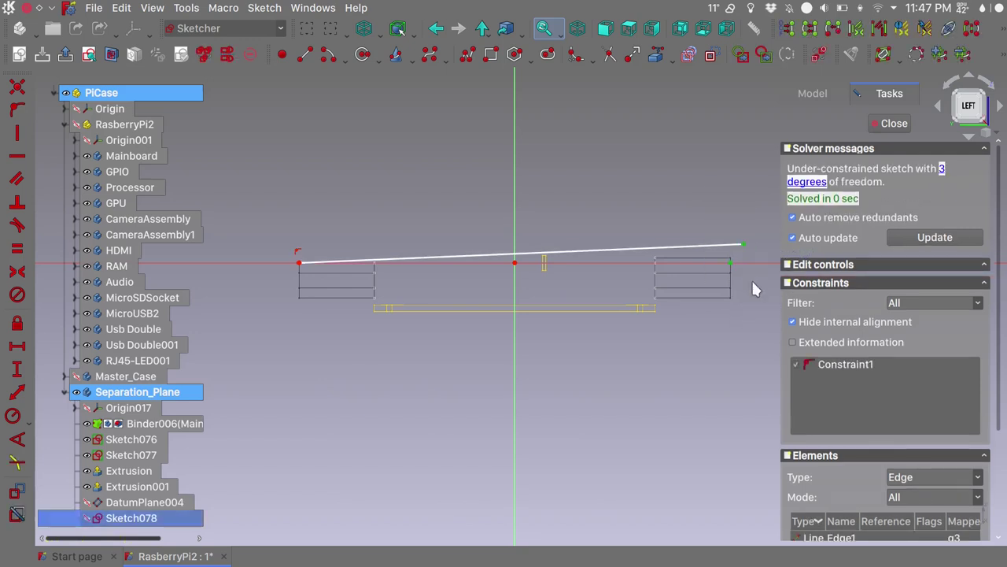
pyautogui.press('c')
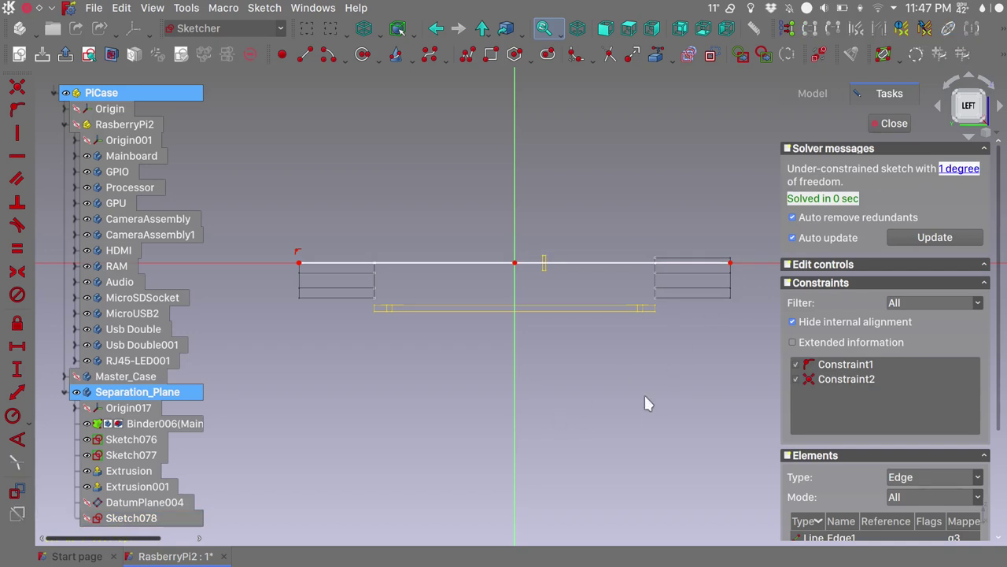
pyautogui.moveTo(278, 233); pyautogui.dragTo(309, 281)
pyautogui.press('c')
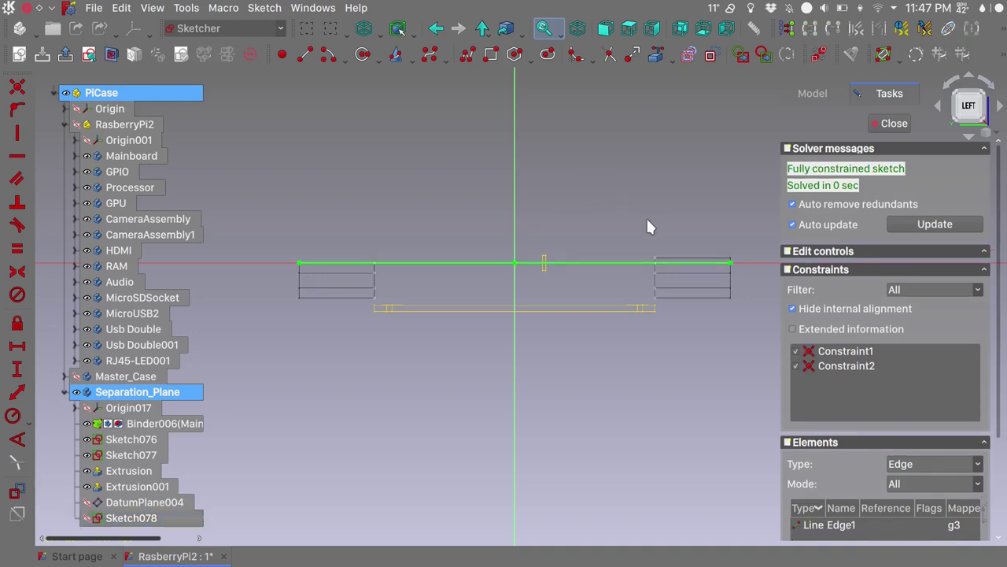
pyautogui.click(892, 124)
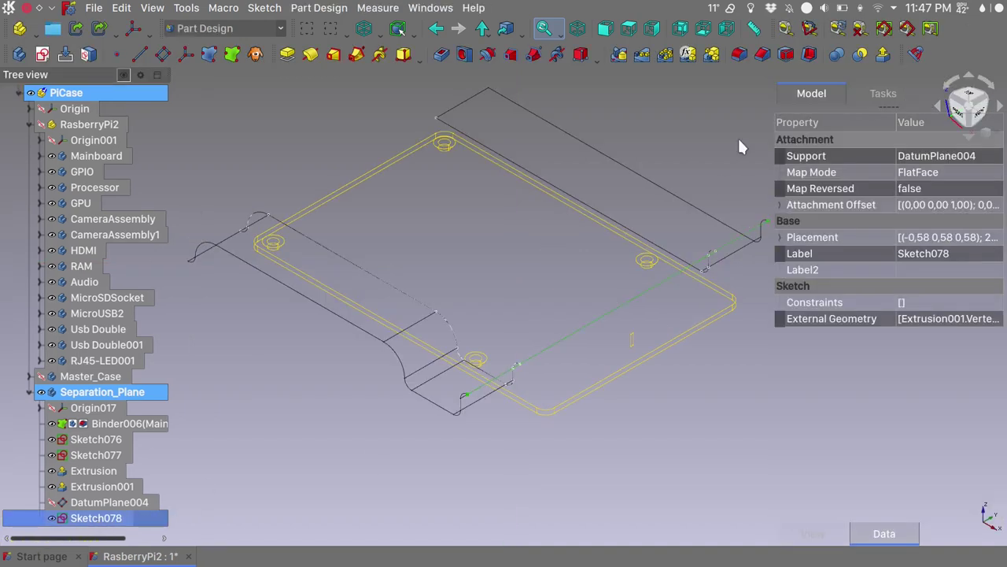
# - Extrude the connecting line Sketch078 by 10 mm in the reversed direction
pyautogui.click(882, 55)
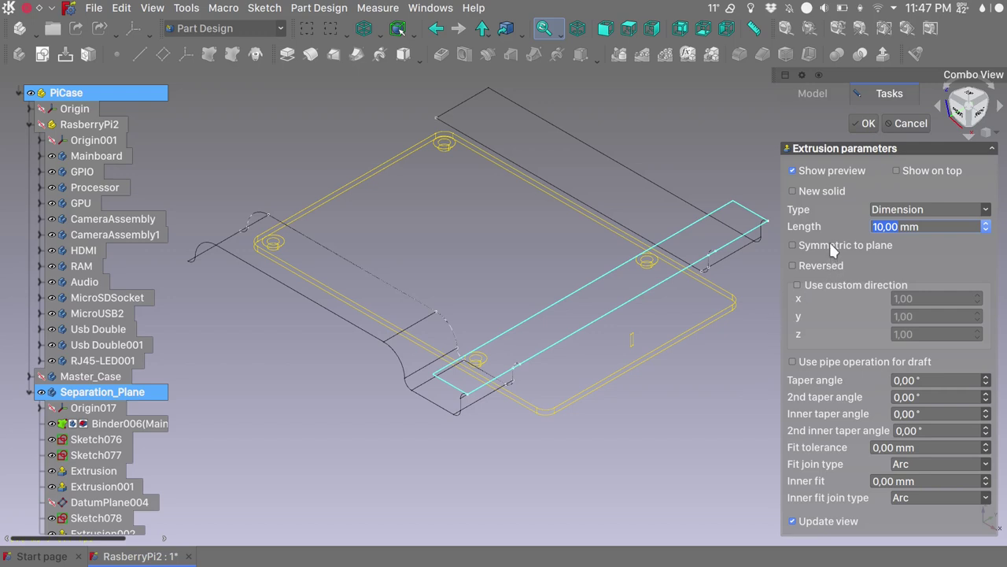
pyautogui.click(841, 268)
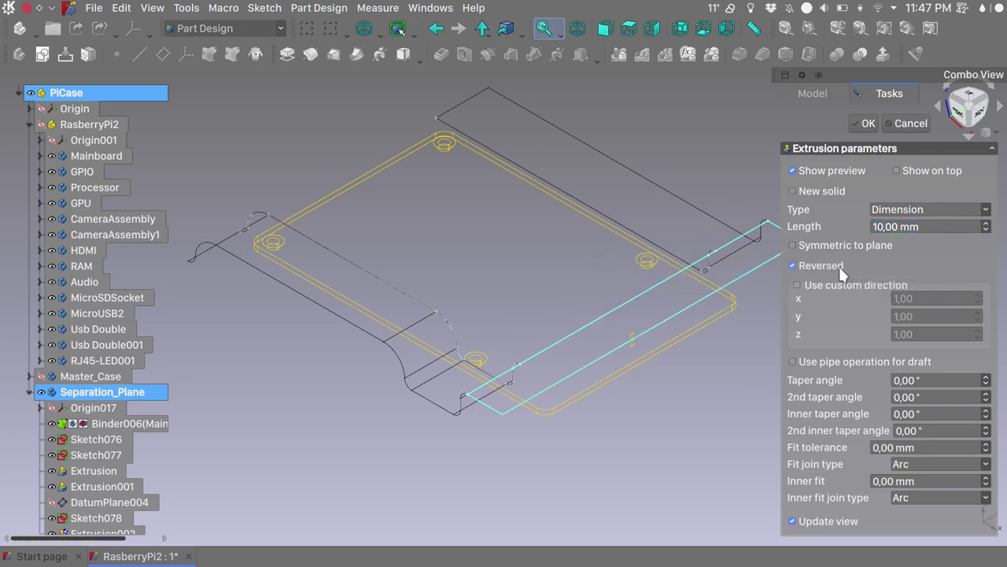
pyautogui.click(862, 123)
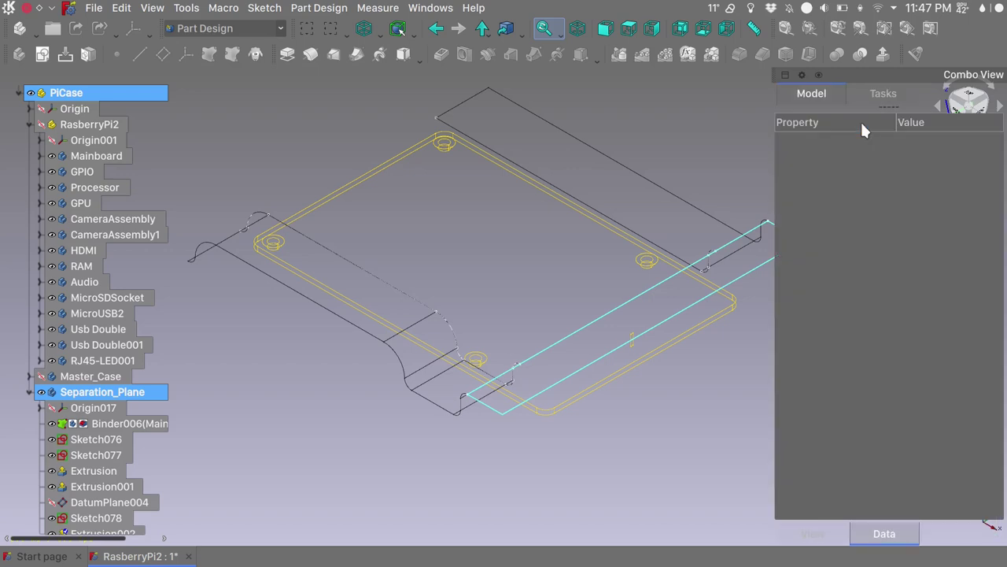
# - Create a datum plane from the opposite-end edges of both zigzag extrusions, Edge2 and Edge26, using the Inertia 2-3 attachment mode
pyautogui.scroll(5, 590, 422)
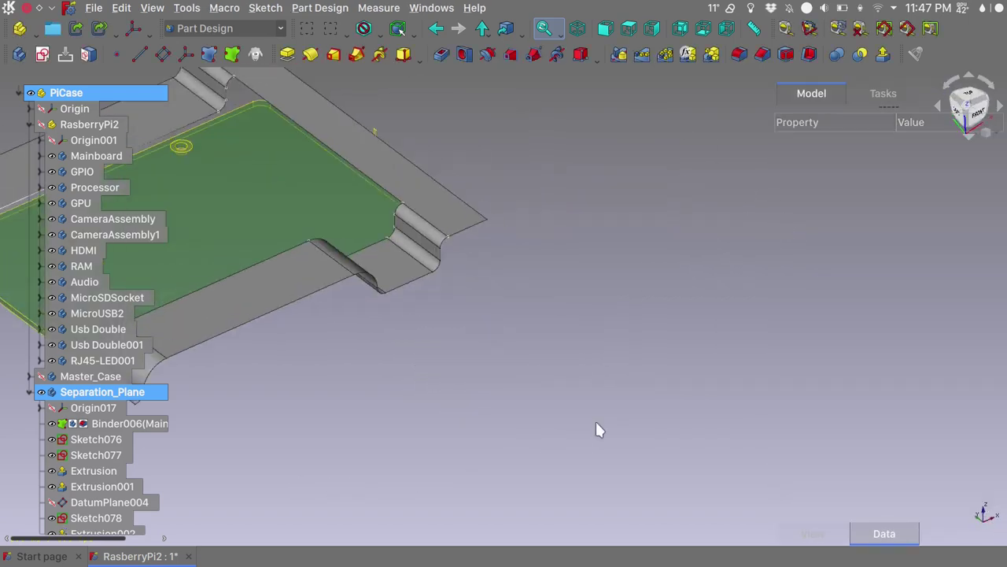
pyautogui.scroll(-3, 608, 417)
pyautogui.moveTo(385, 408); pyautogui.dragTo(746, 376, button='middle')
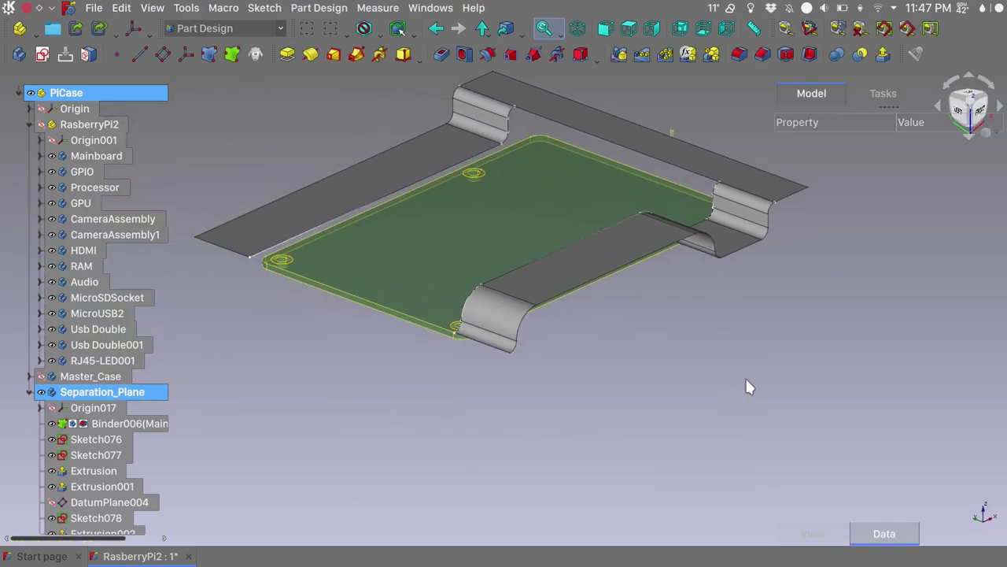
pyautogui.moveTo(259, 300); pyautogui.dragTo(369, 304, button='middle')
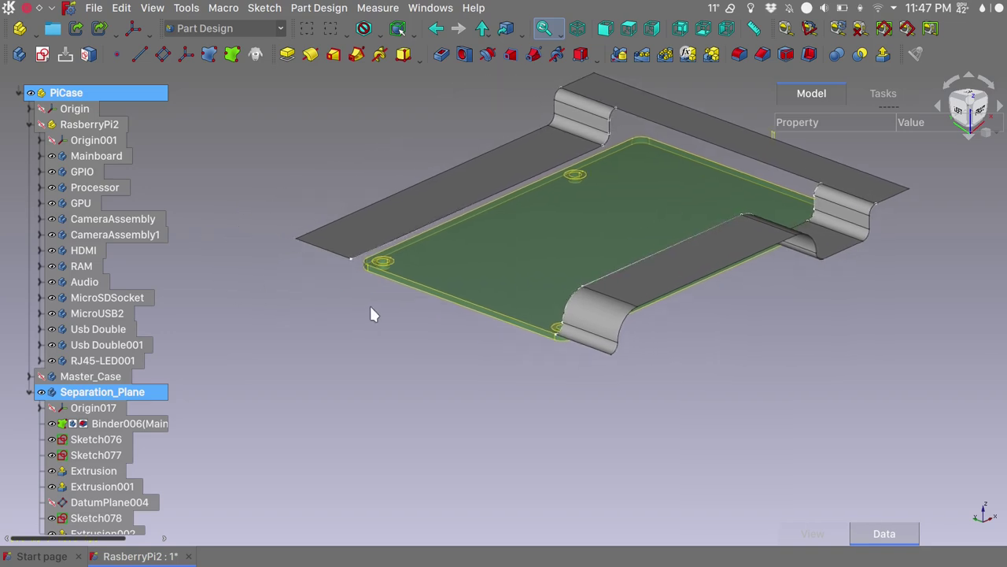
pyautogui.click(322, 252)
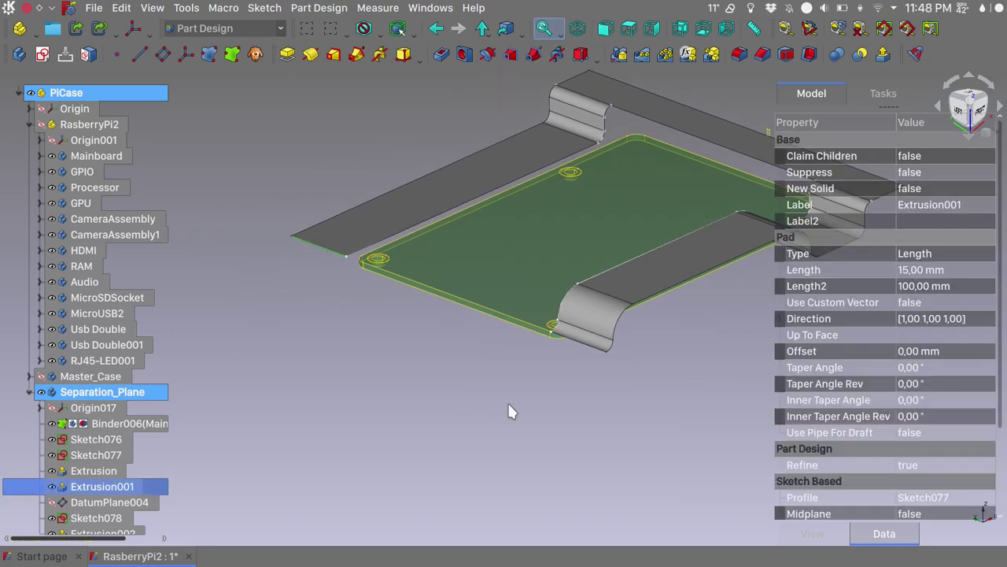
pyautogui.keyDown('ctrl'); pyautogui.click(582, 351); pyautogui.keyUp('ctrl')
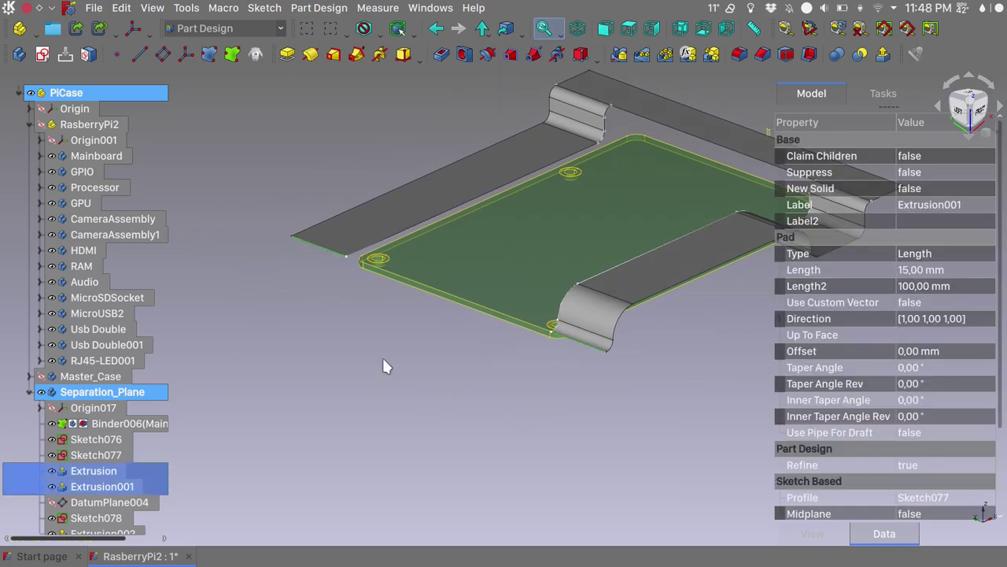
pyautogui.click(164, 58)
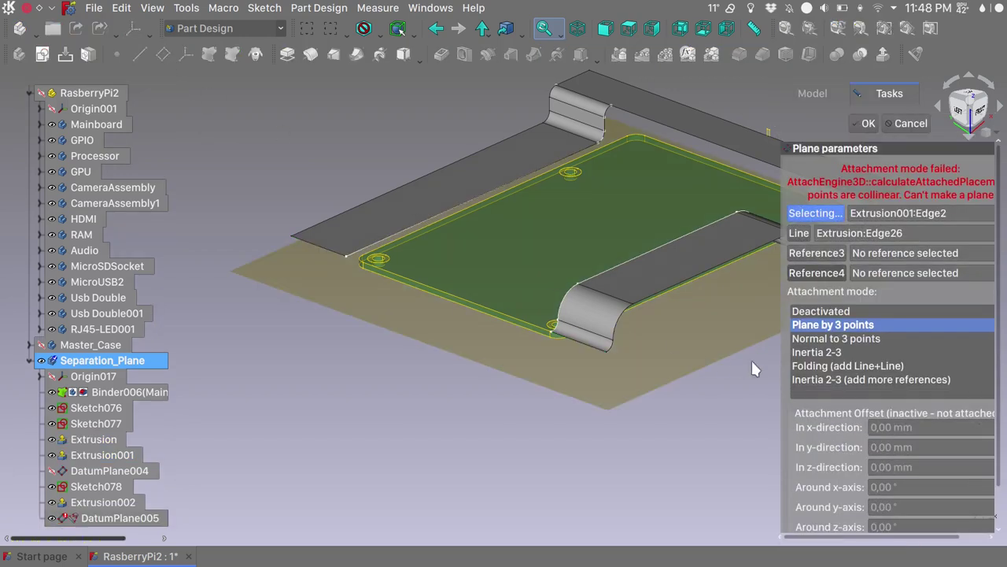
pyautogui.click(809, 354)
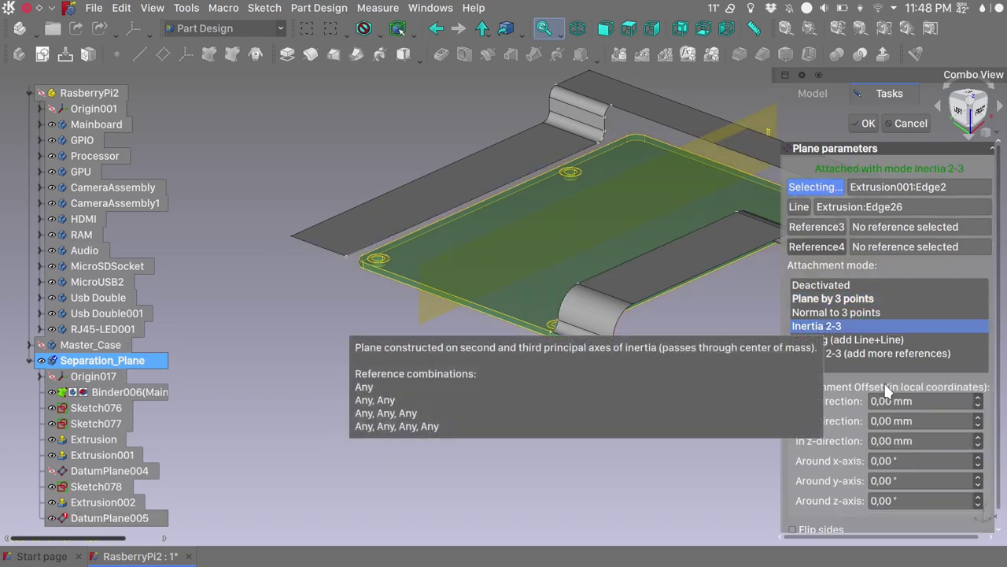
# - Rotate the new datum plane 90° around its y-axis and accept it
pyautogui.doubleClick(893, 480)
pyautogui.hotkey('shift', 'Home')
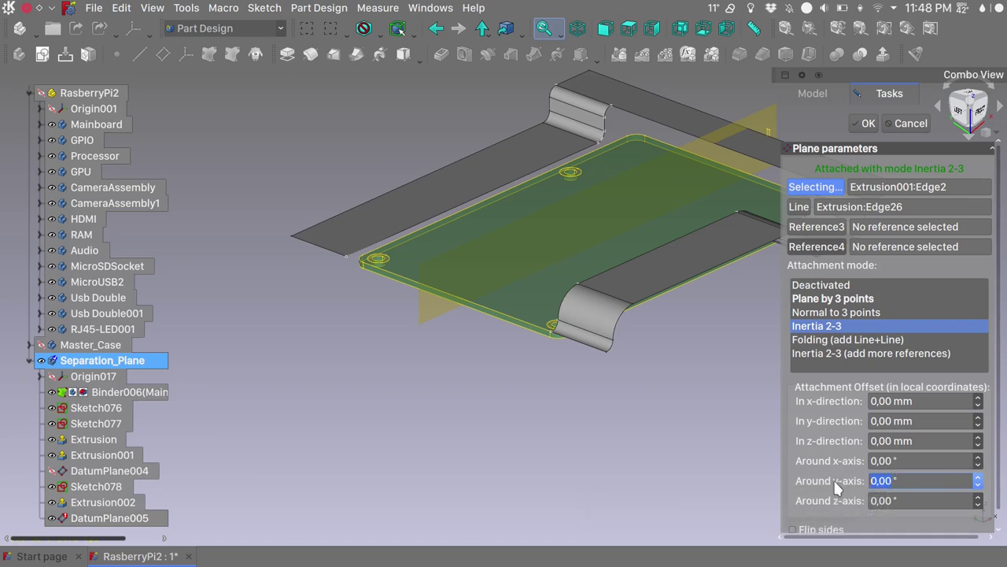
pyautogui.write('90')
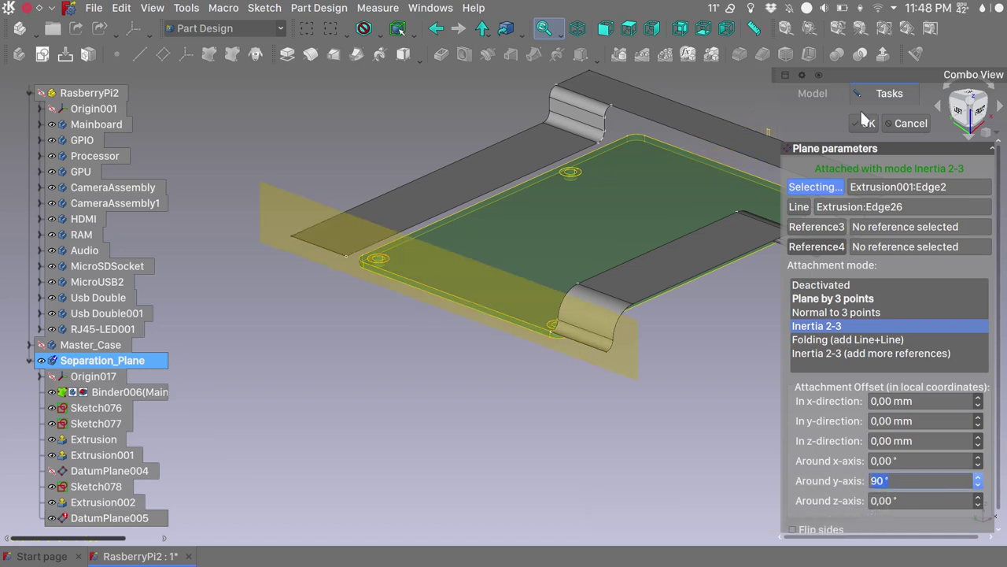
pyautogui.press('Return')
# - Create a sketch on DatumPlane005, hide the plane, and reference the outer end vertices of both extrusions as external geometry
pyautogui.click(116, 521)
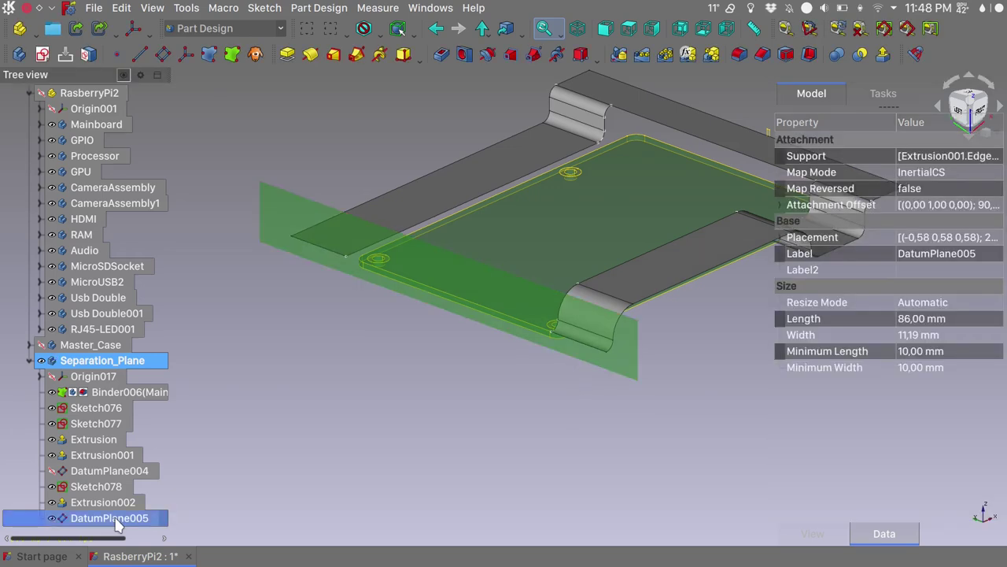
pyautogui.click(43, 55)
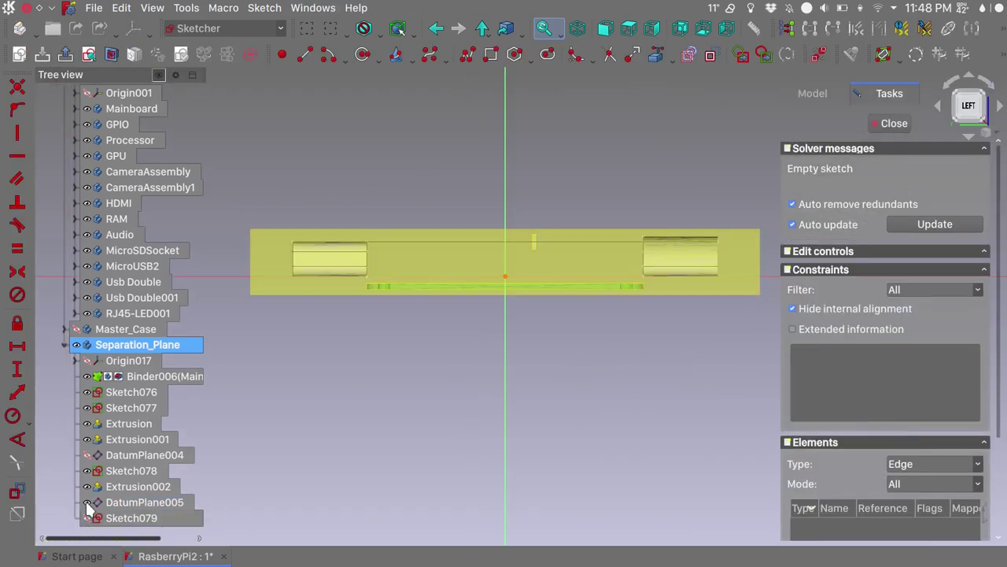
pyautogui.press('0')
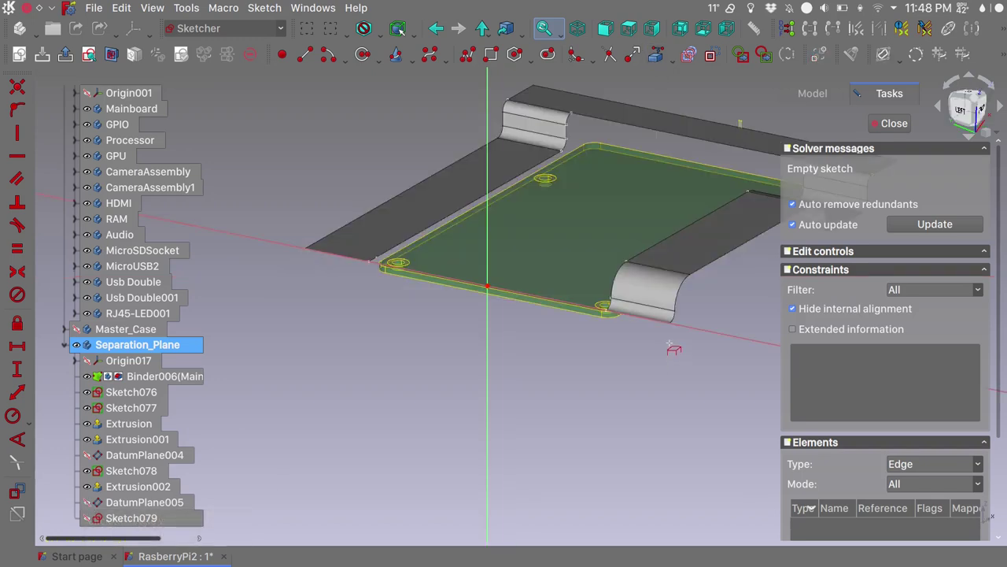
pyautogui.scroll(6, 673, 364)
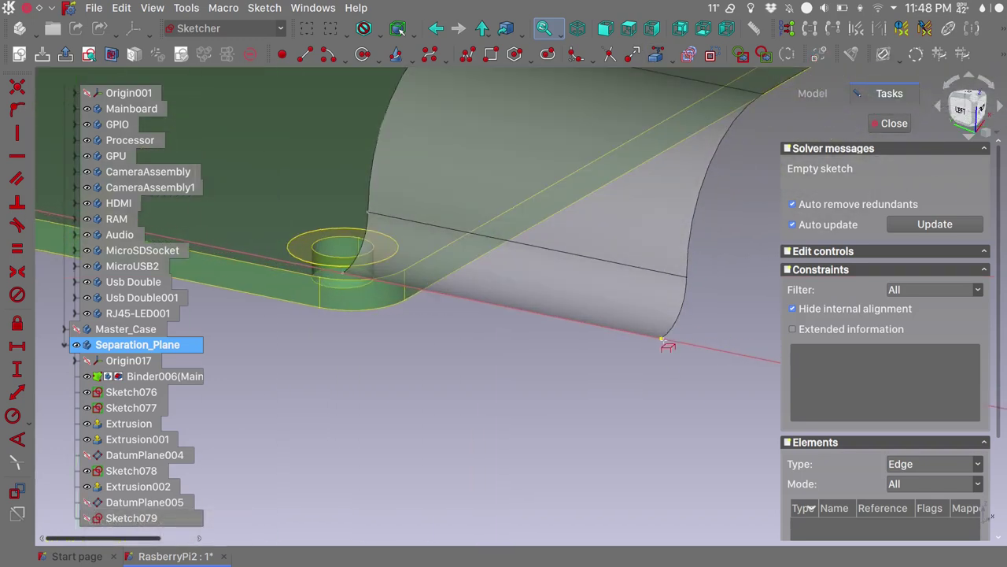
pyautogui.scroll(-10, 610, 408)
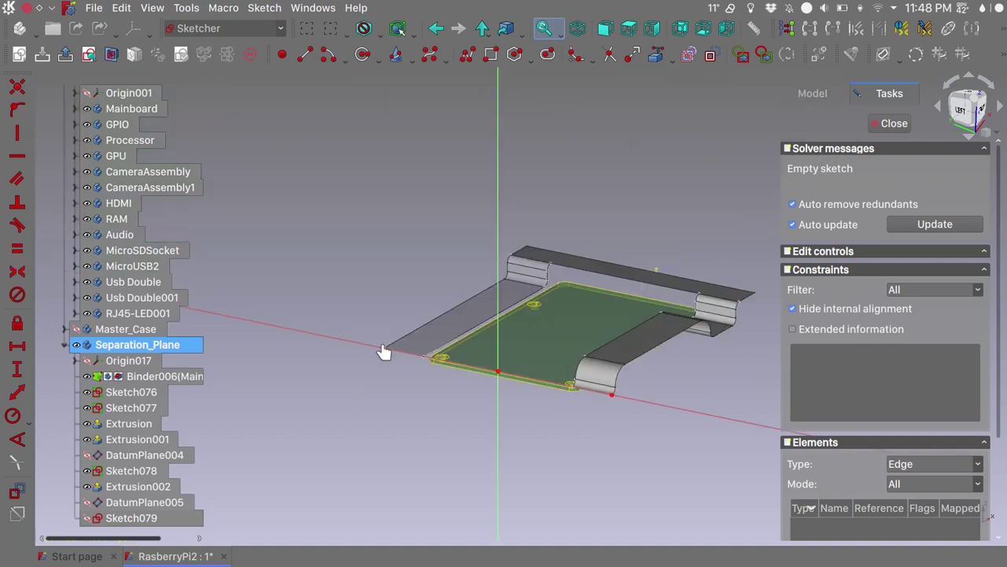
# - Draw a line connecting the two referenced outer vertices, coincident at both ends, and close the sketch
pyautogui.click(306, 63)
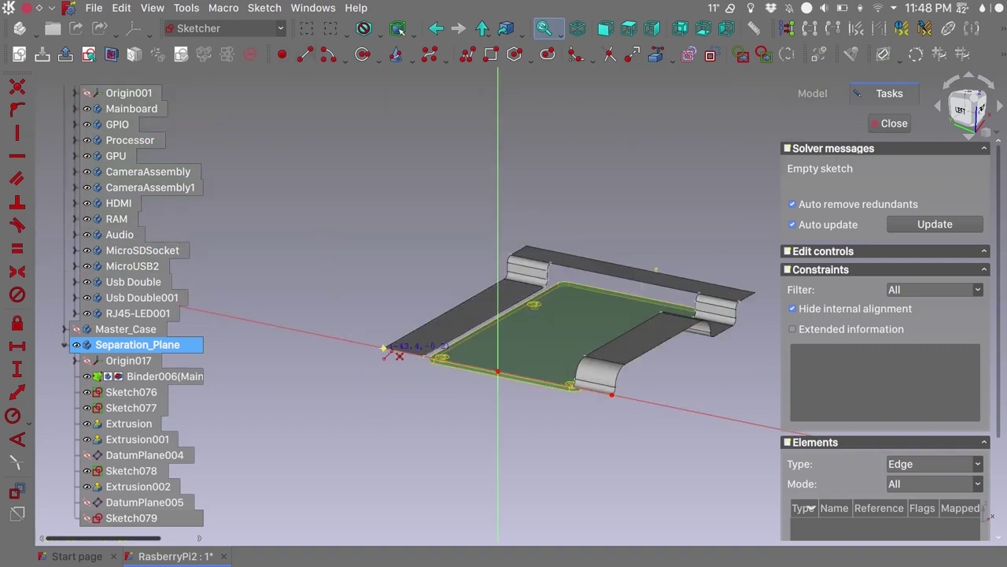
pyautogui.click(384, 348)
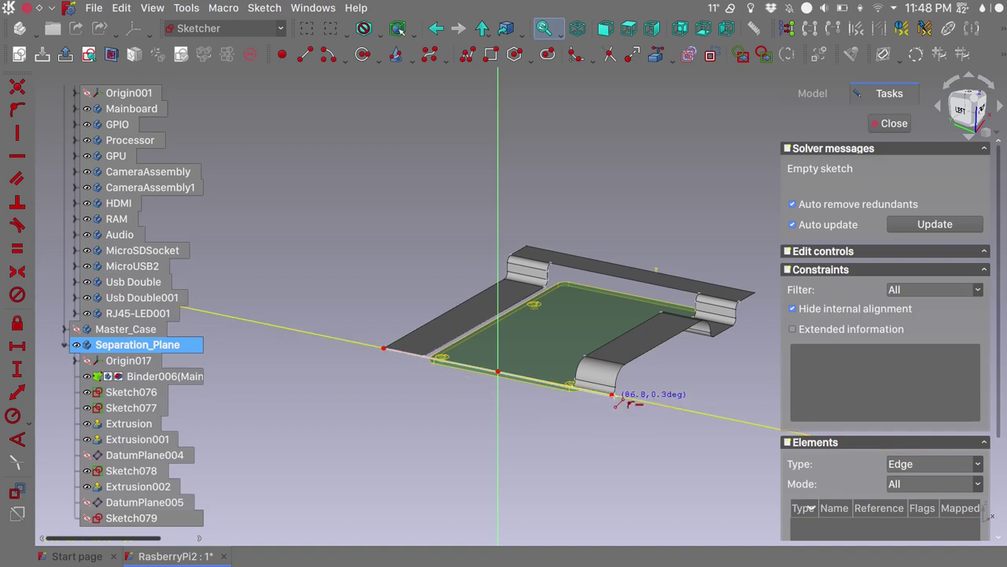
pyautogui.click(613, 395)
pyautogui.click(893, 123)
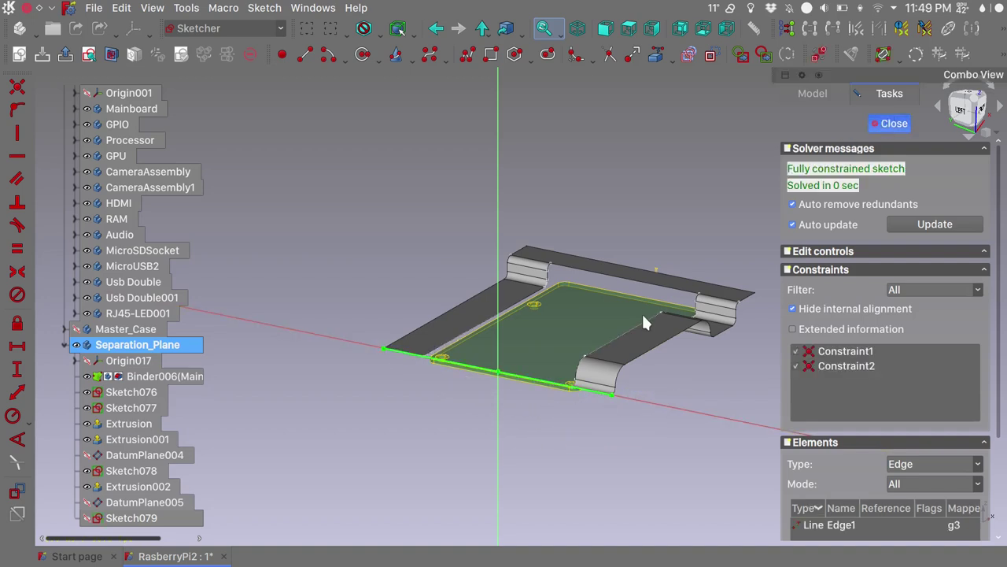
# - Extrude the connecting line Sketch079 outward from the open end of the separation surface
pyautogui.scroll(-4, 399, 366)
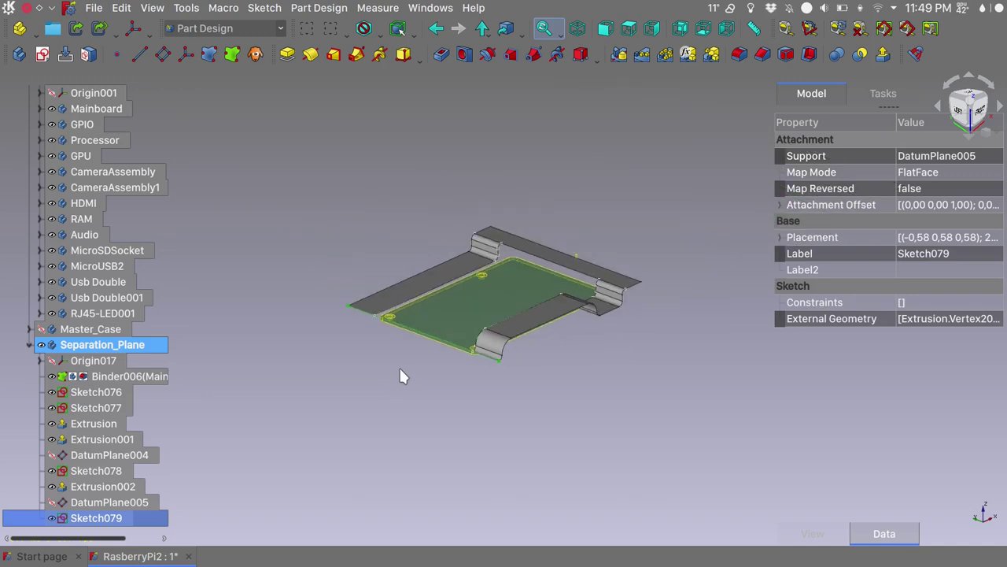
pyautogui.click(883, 55)
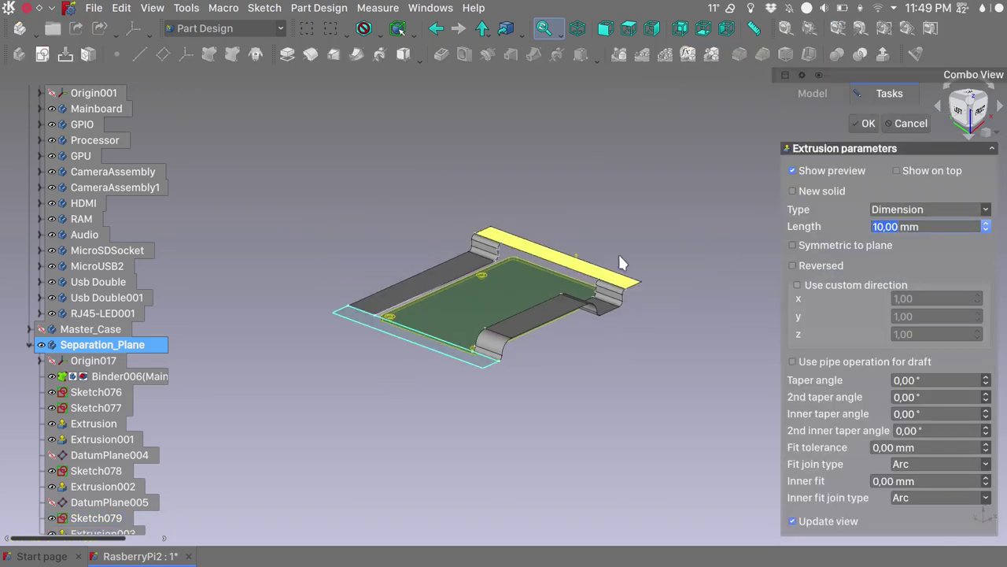
pyautogui.write('1')
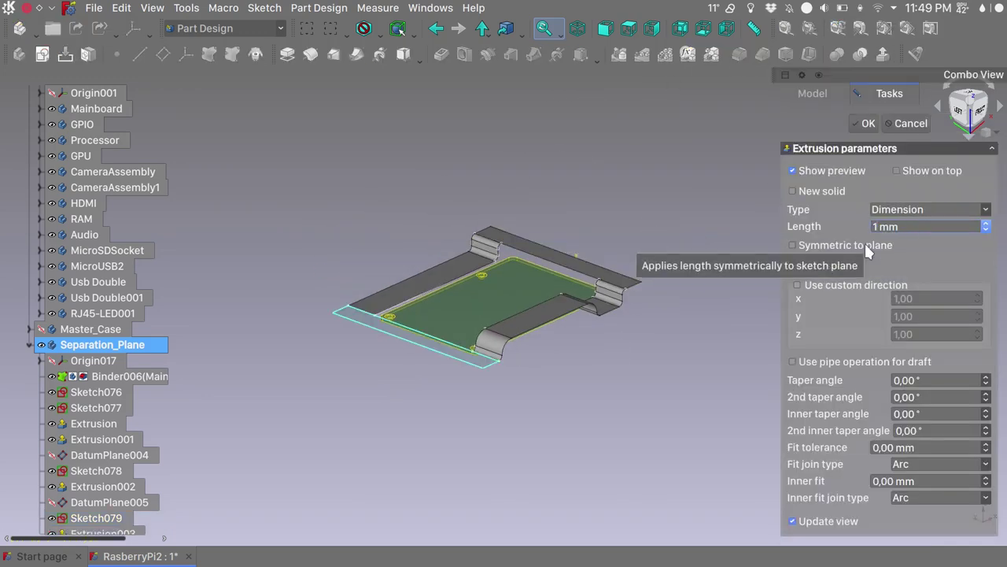
pyautogui.press('Return')
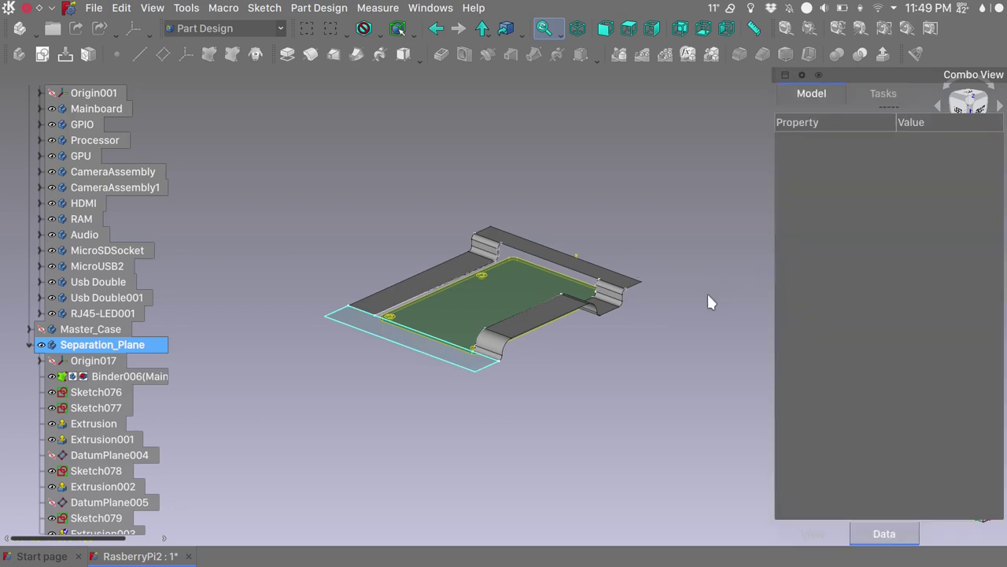
# - Create a shape binder from Extrusion, Extrusion001, Extrusion002 and Extrusion003 in the Separation_Plane body
pyautogui.press('0')
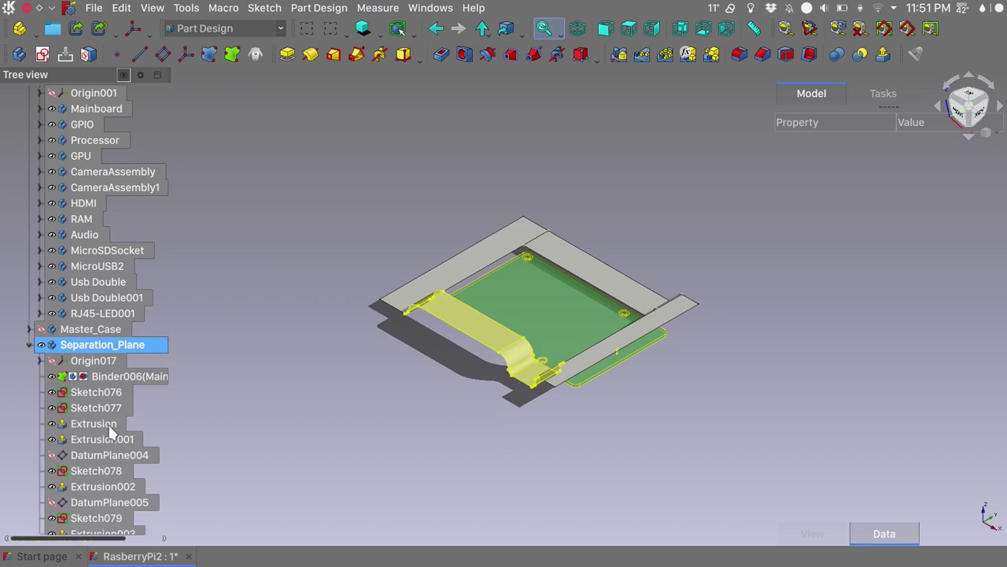
pyautogui.click(94, 424)
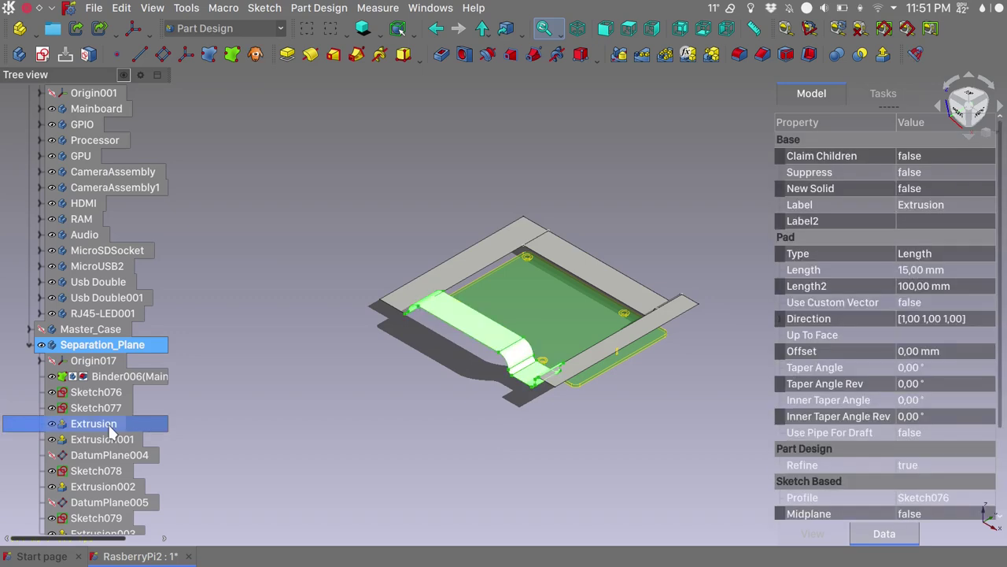
pyautogui.scroll(-1, 110, 431)
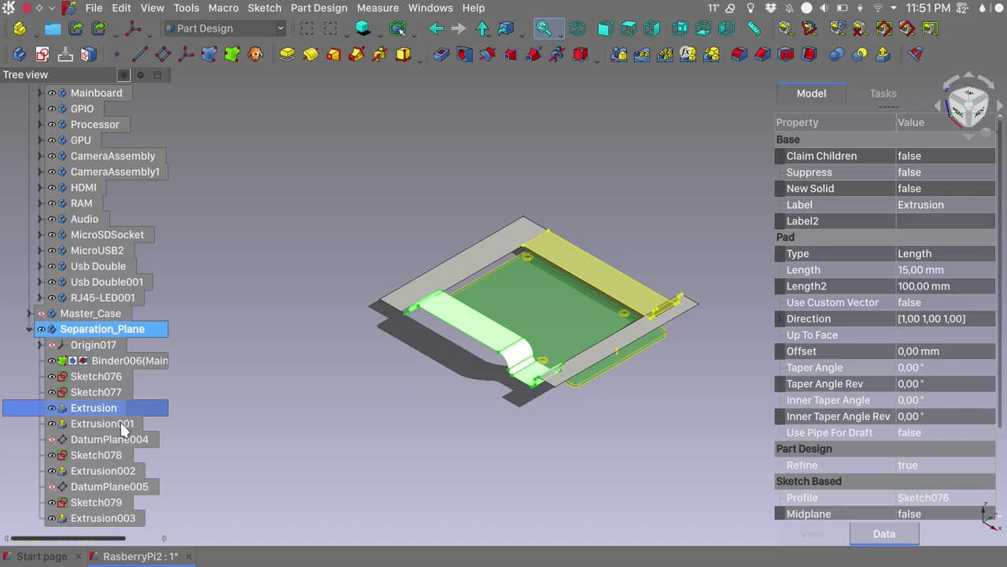
pyautogui.keyDown('ctrl'); pyautogui.click(122, 425); pyautogui.keyUp('ctrl')
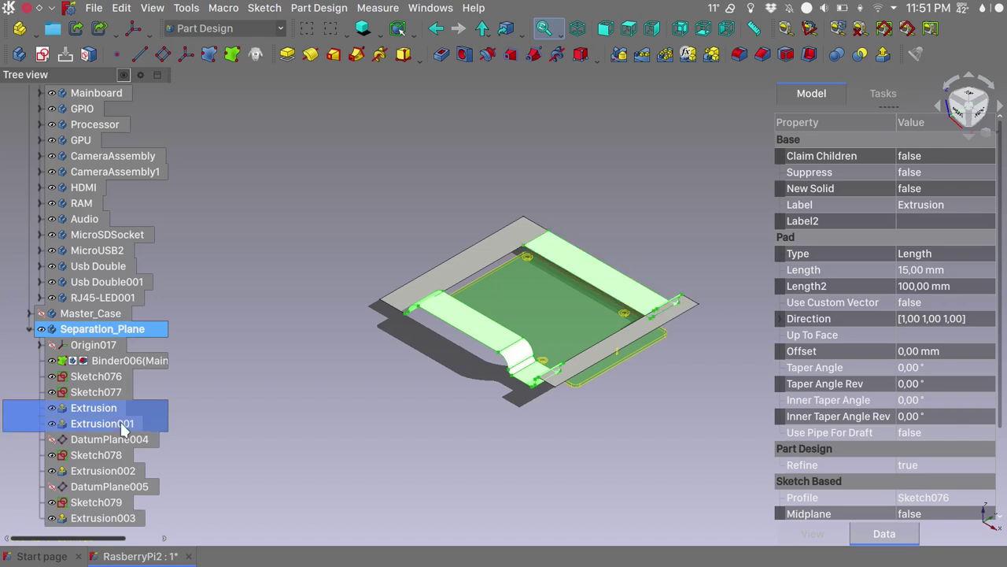
pyautogui.keyDown('ctrl'); pyautogui.click(110, 471); pyautogui.keyUp('ctrl')
pyautogui.keyDown('ctrl'); pyautogui.click(106, 518); pyautogui.keyUp('ctrl')
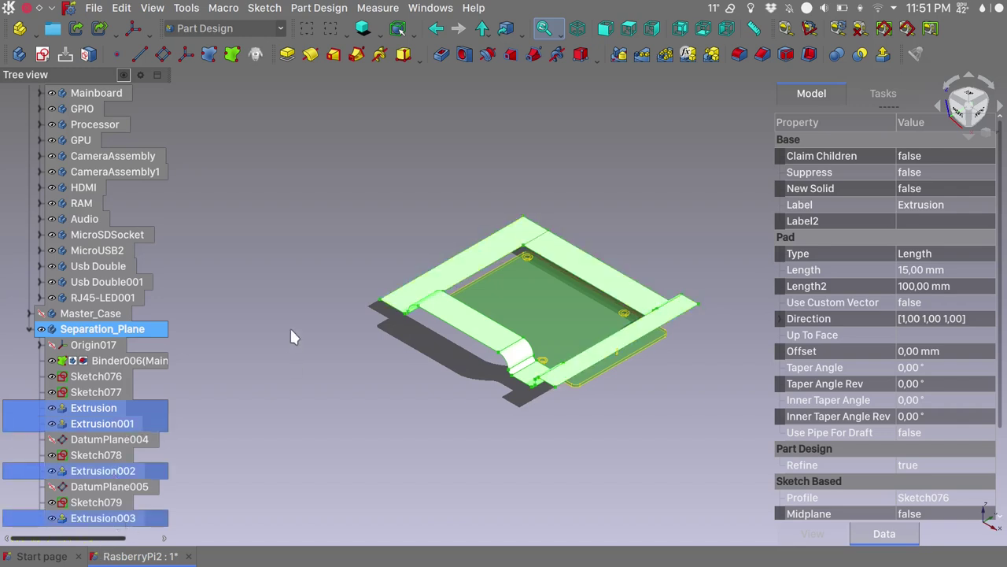
pyautogui.click(232, 57)
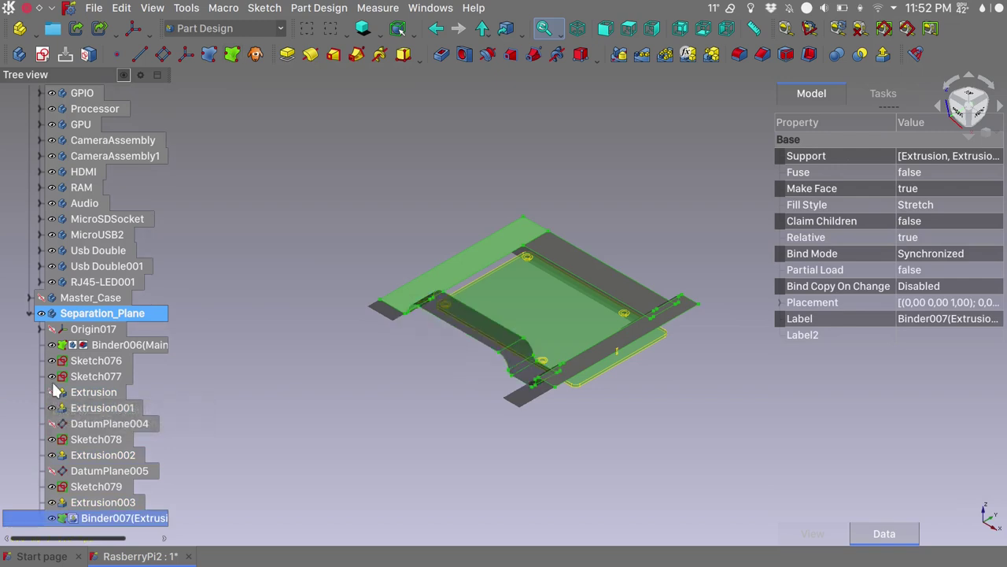
# - Hide the source sketches and extrusions, and set the Fuse property of Binder007 to true
pyautogui.click(349, 409)
pyautogui.click(118, 518)
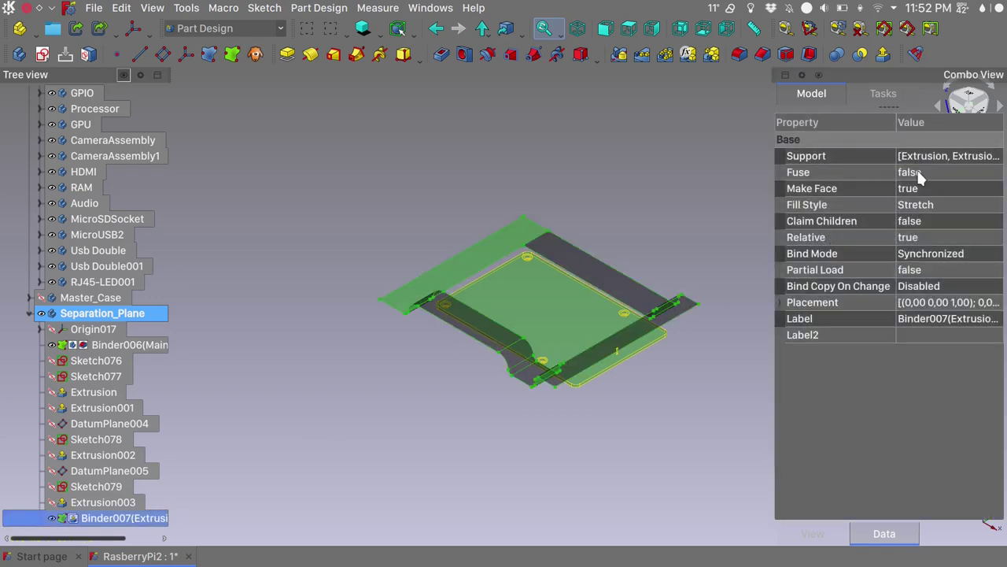
pyautogui.click(919, 172)
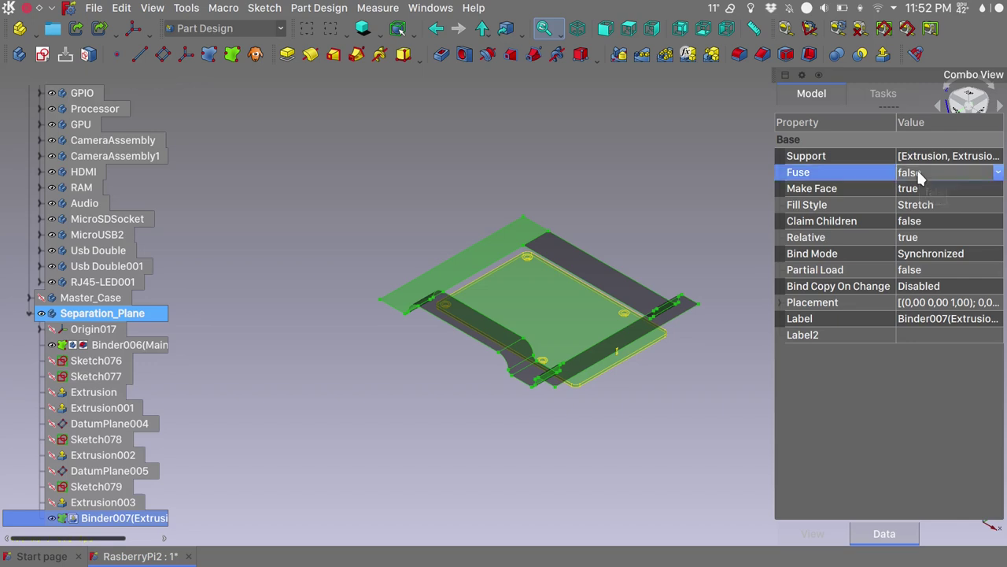
pyautogui.scroll(-1, 919, 174)
pyautogui.click(722, 249)
# - Show Master_Case and examine where the separation surface crosses the front wall around the port openings and the nearby case corner
pyautogui.click(42, 299)
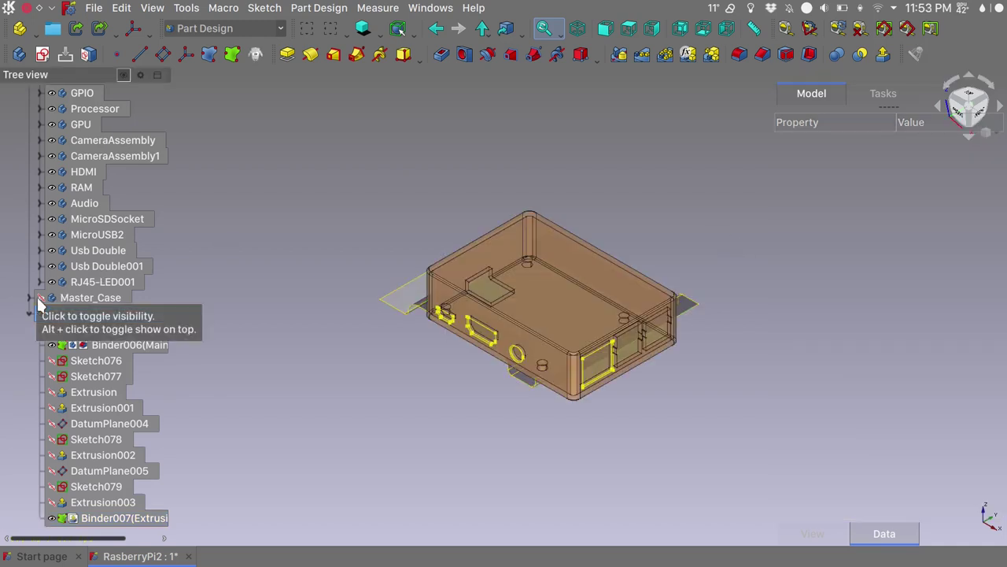
pyautogui.click(52, 313)
pyautogui.moveTo(375, 334); pyautogui.dragTo(569, 340, button='middle')
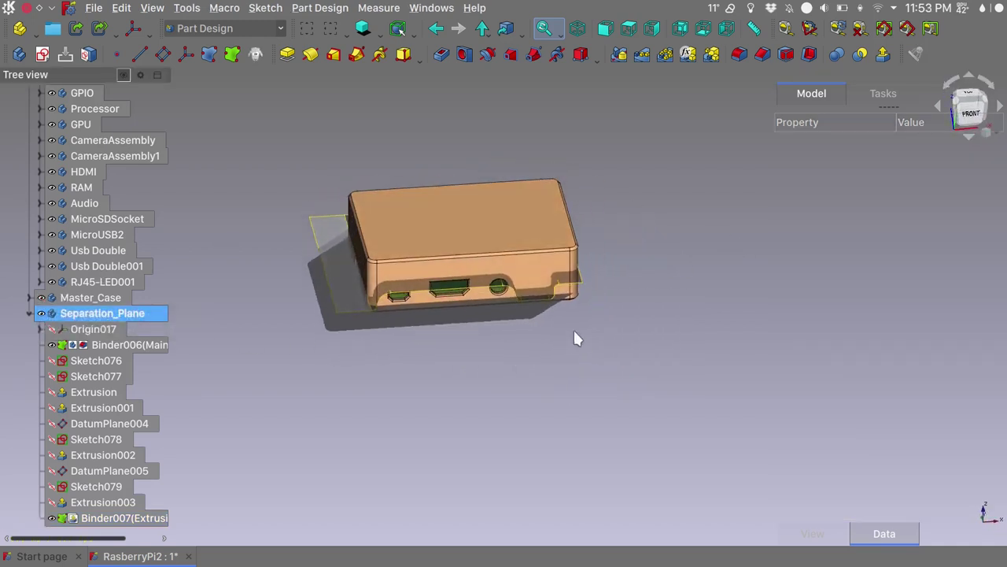
pyautogui.scroll(10, 472, 322)
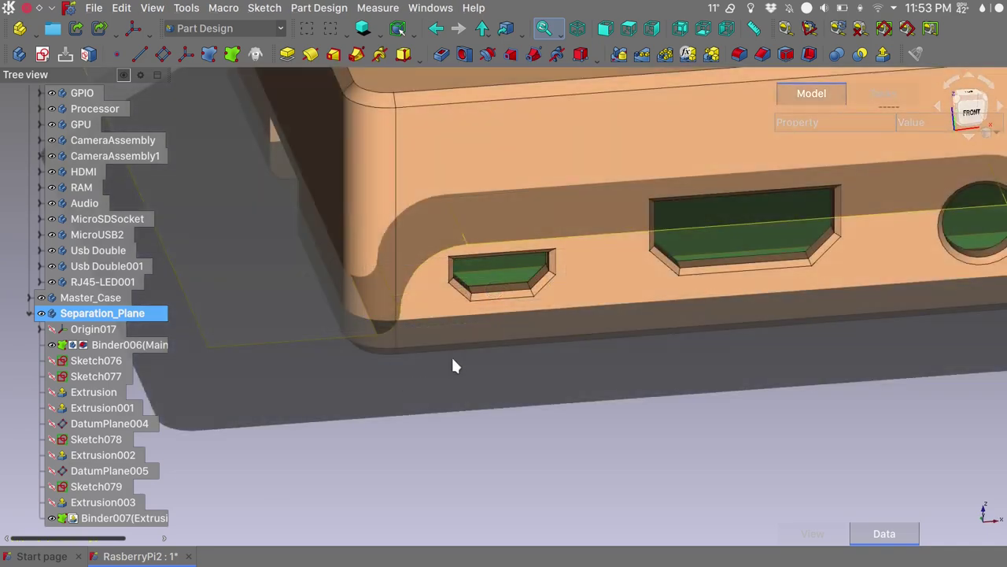
pyautogui.scroll(-5, 453, 366)
pyautogui.moveTo(455, 360); pyautogui.dragTo(412, 360, button='middle')
pyautogui.scroll(6, 389, 349)
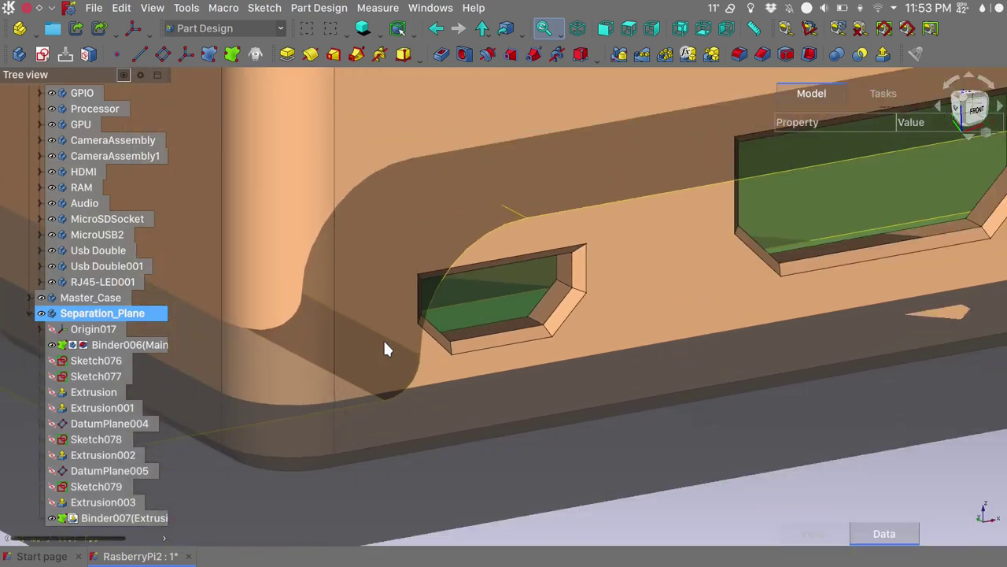
pyautogui.scroll(-5, 383, 347)
pyautogui.moveTo(385, 286); pyautogui.dragTo(432, 364, button='middle')
pyautogui.scroll(3, 301, 331)
pyautogui.scroll(-3, 303, 331)
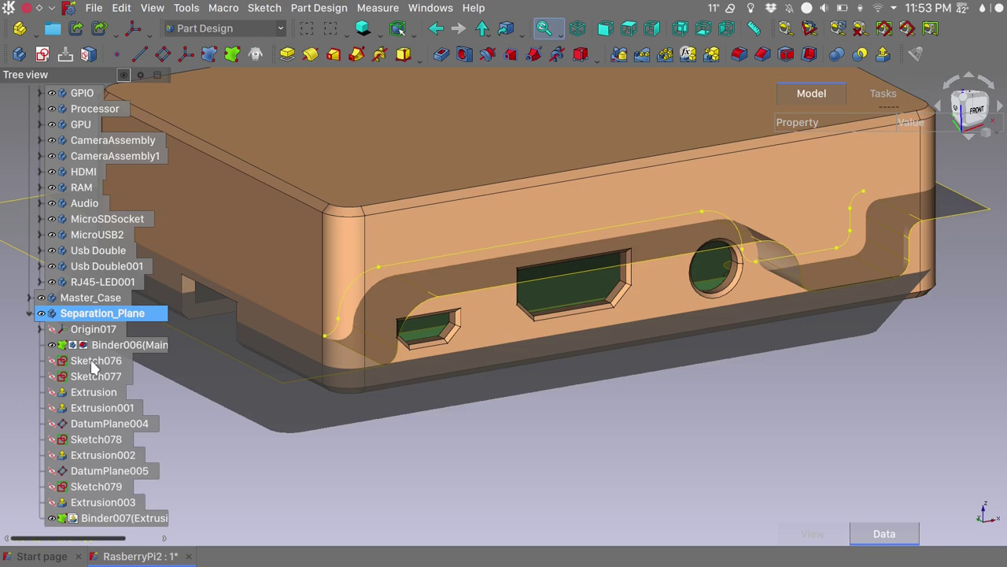
# - Set the length dimension of the long upper line in Sketch076 to 43 mm and close the sketch
pyautogui.doubleClick(92, 362)
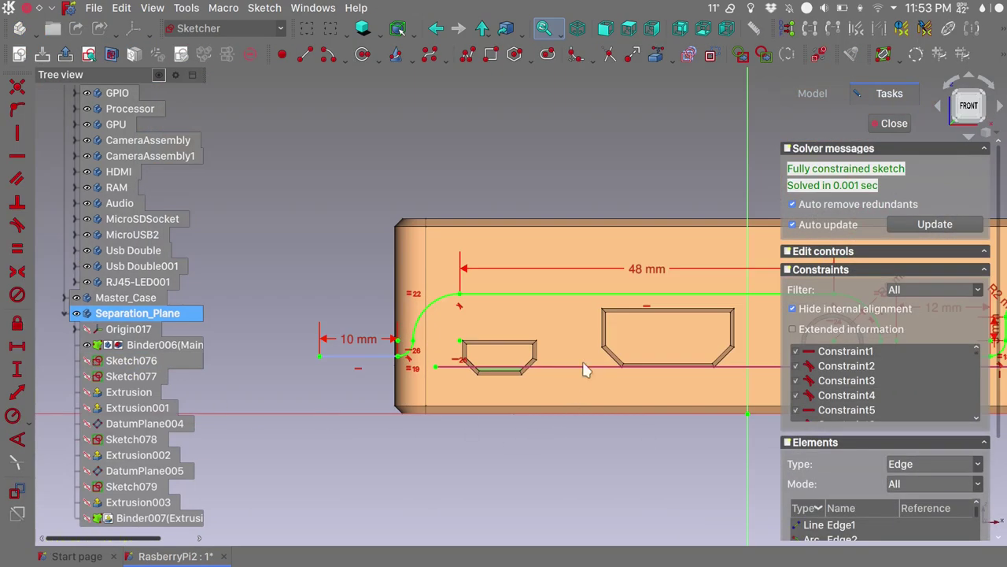
pyautogui.doubleClick(644, 270)
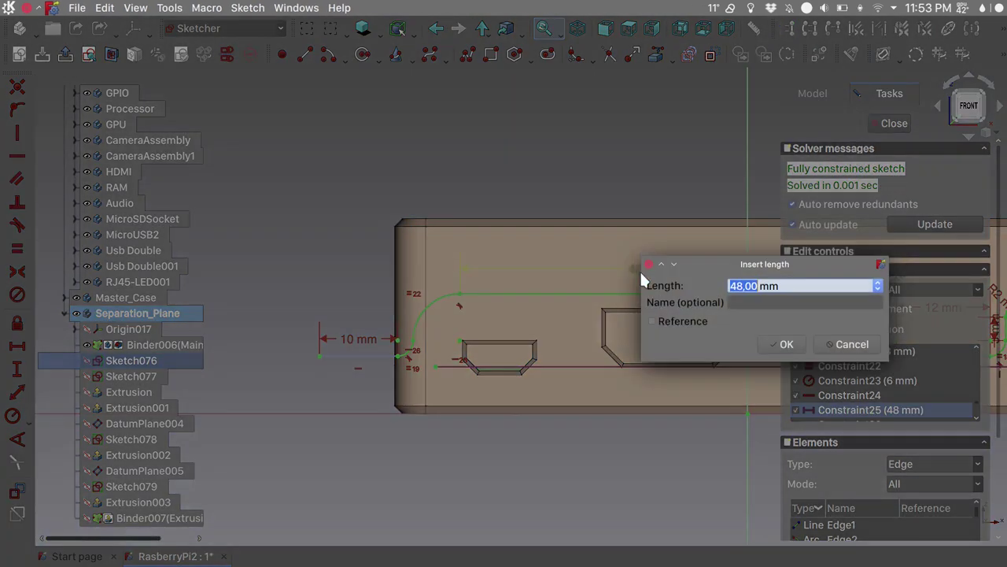
pyautogui.write('43')
pyautogui.press('Return')
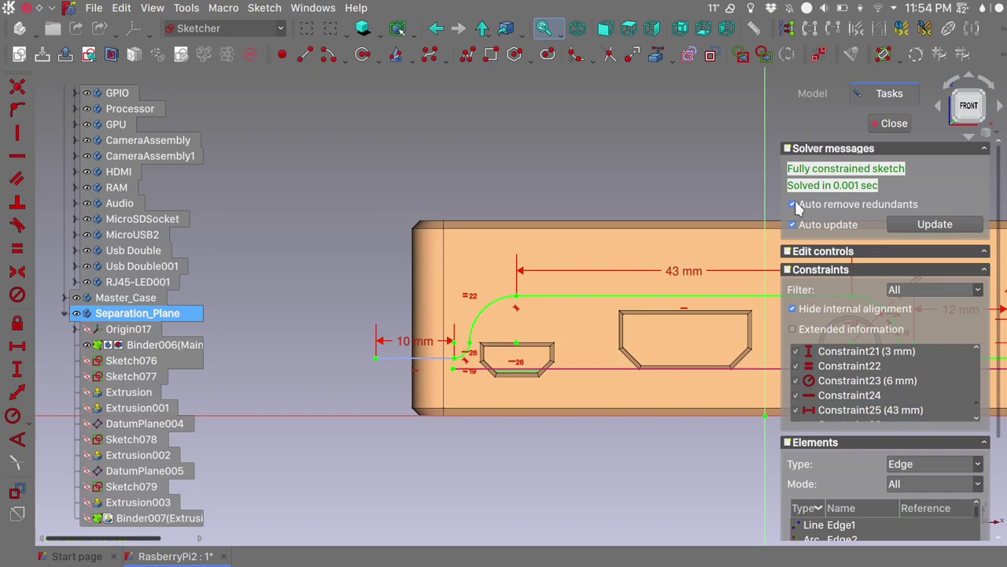
pyautogui.click(893, 124)
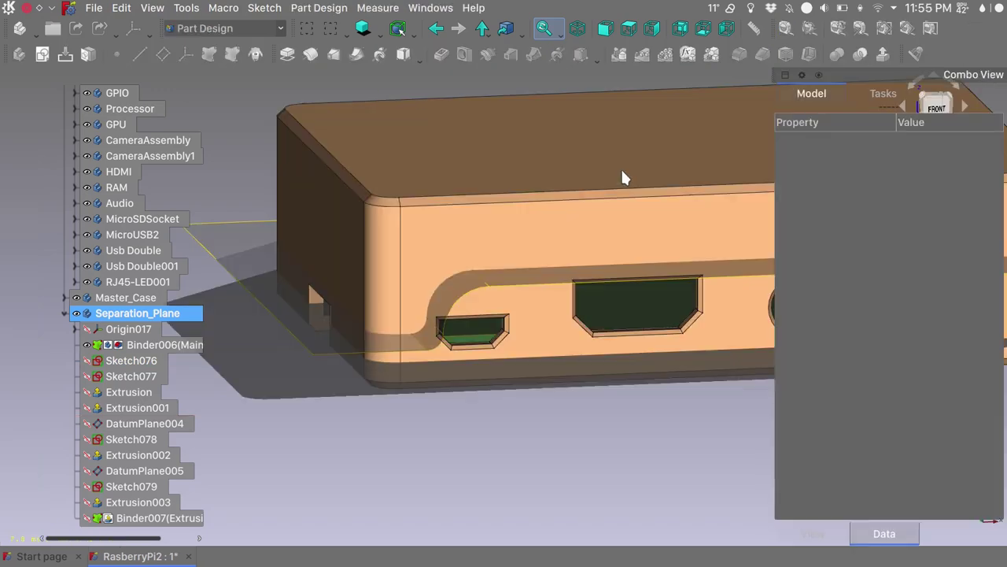
# - Set the length of Extrusion002 to 15 mm so the separation surface extends past the case corner beside the large port openings
pyautogui.press('0')
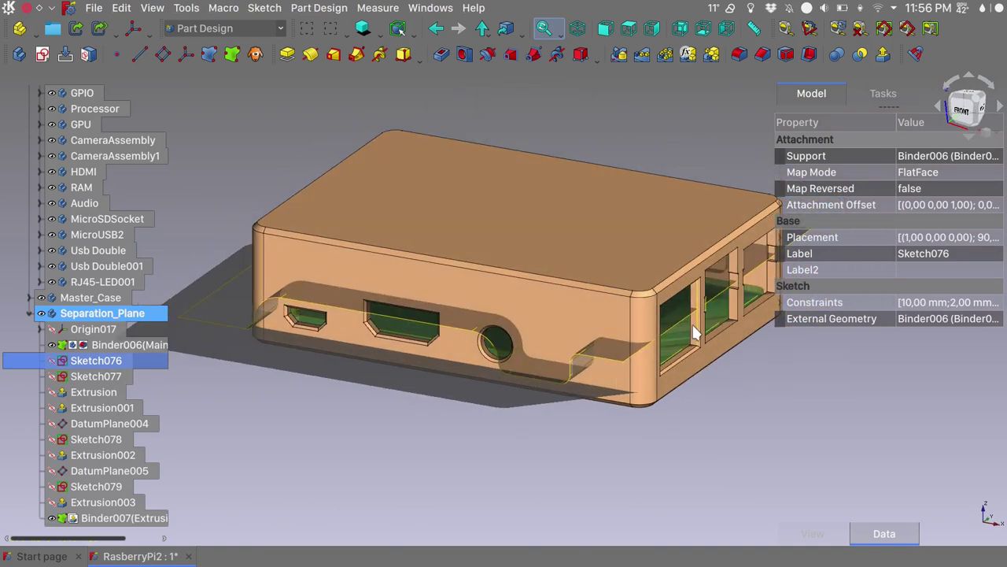
pyautogui.scroll(5, 693, 329)
pyautogui.scroll(-2, 694, 330)
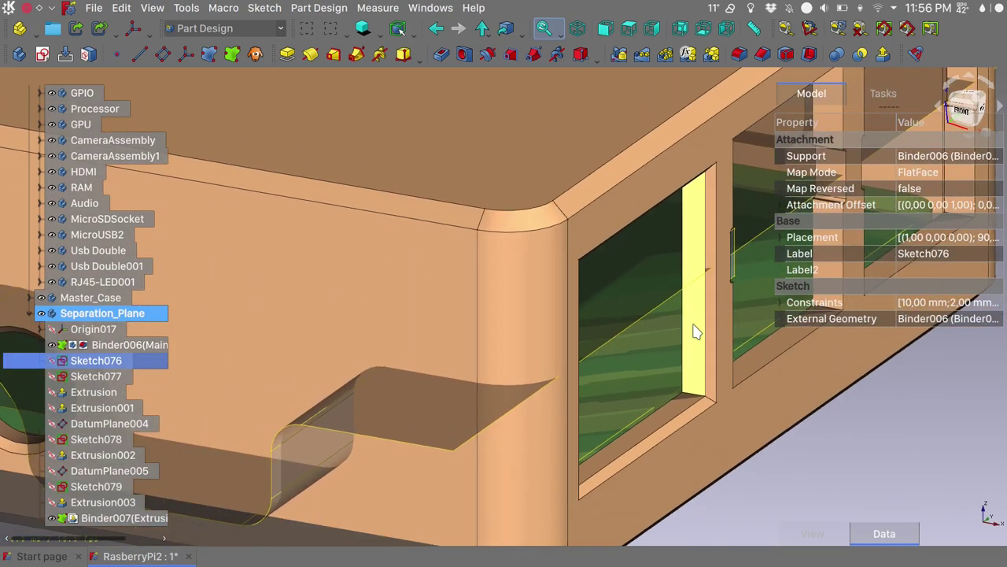
pyautogui.click(480, 432)
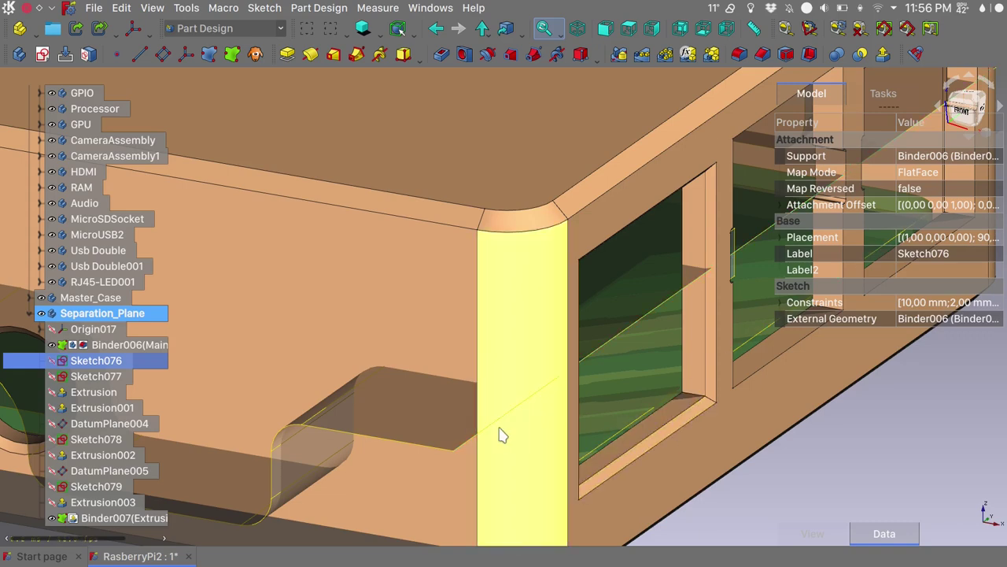
pyautogui.scroll(-2, 501, 435)
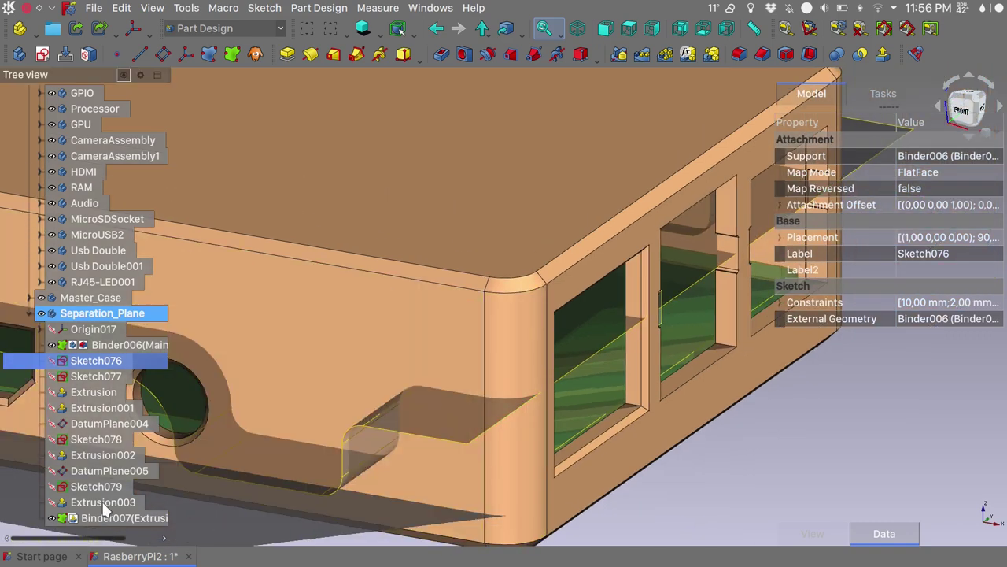
pyautogui.click(104, 502)
pyautogui.click(102, 455)
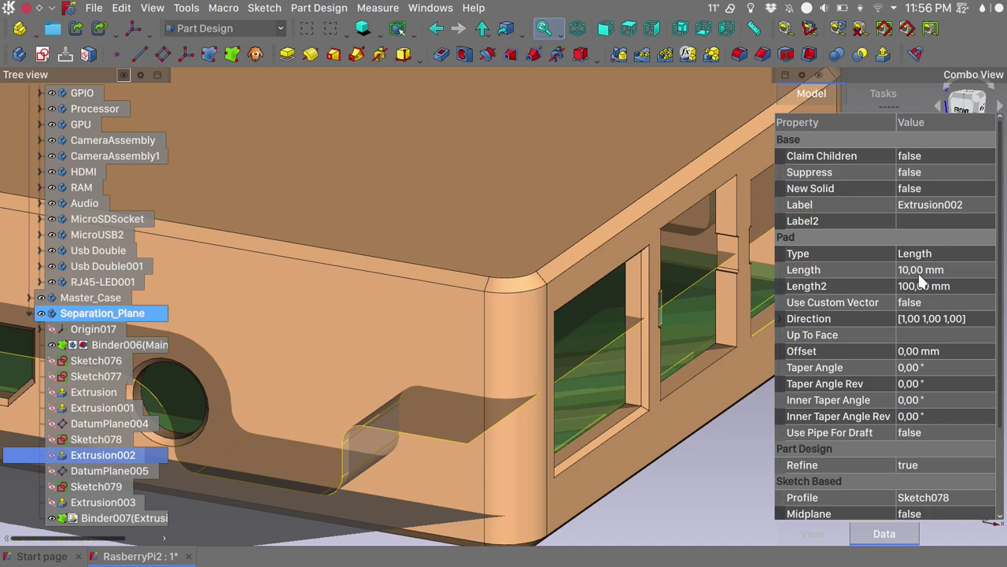
pyautogui.click(915, 269)
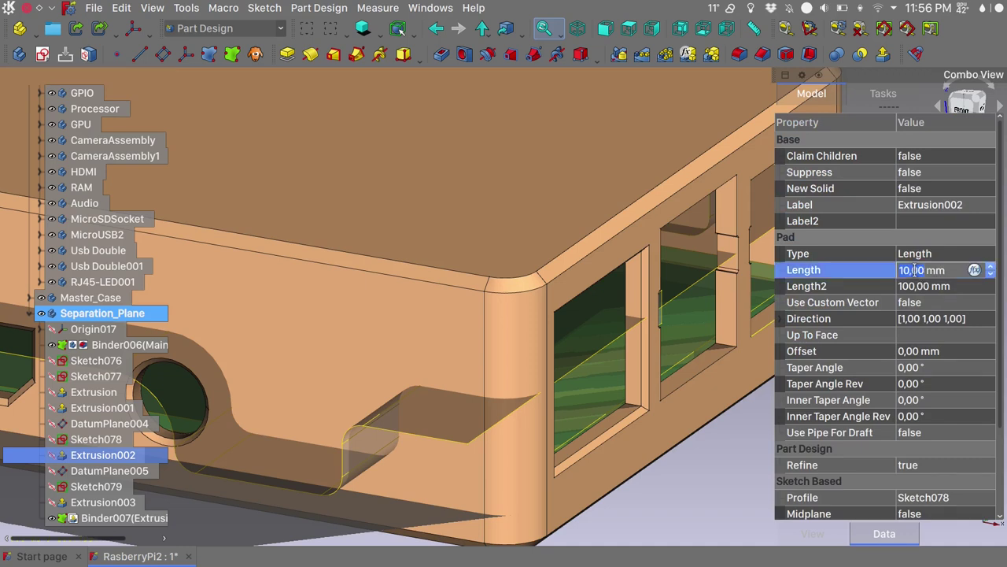
pyautogui.write('15')
pyautogui.press('Return')
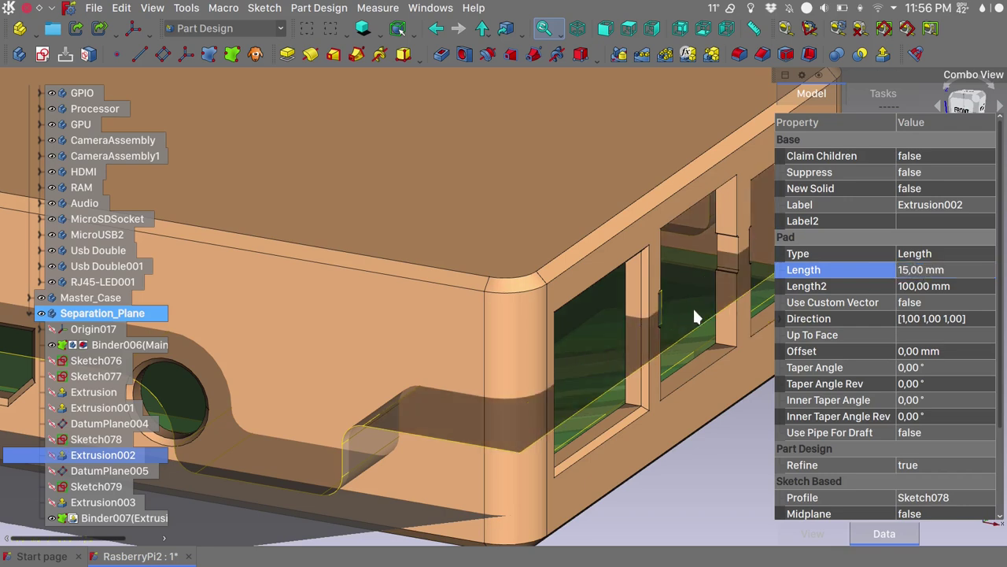
pyautogui.scroll(-5, 685, 308)
pyautogui.moveTo(690, 358); pyautogui.dragTo(650, 443, button='middle')
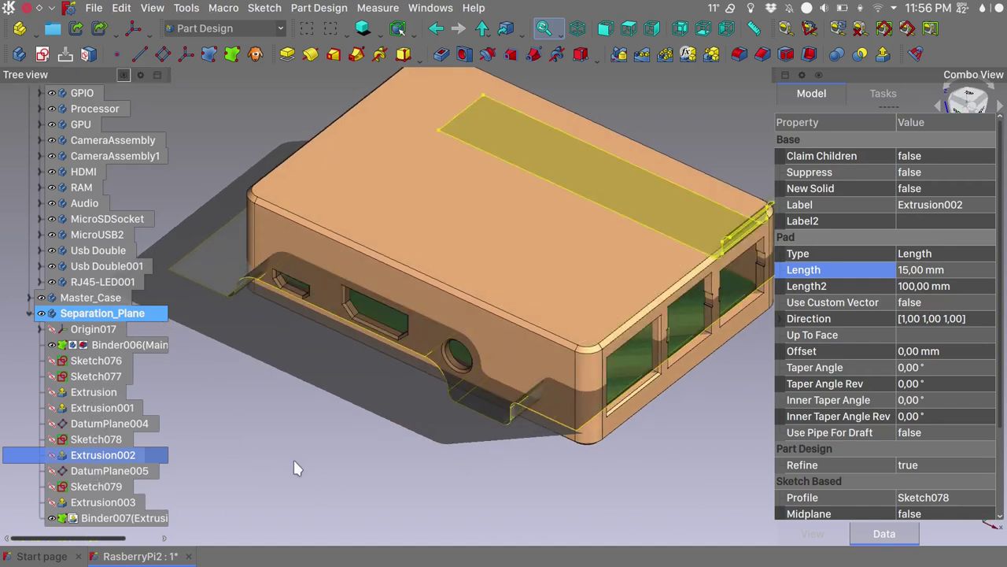
pyautogui.click(366, 436)
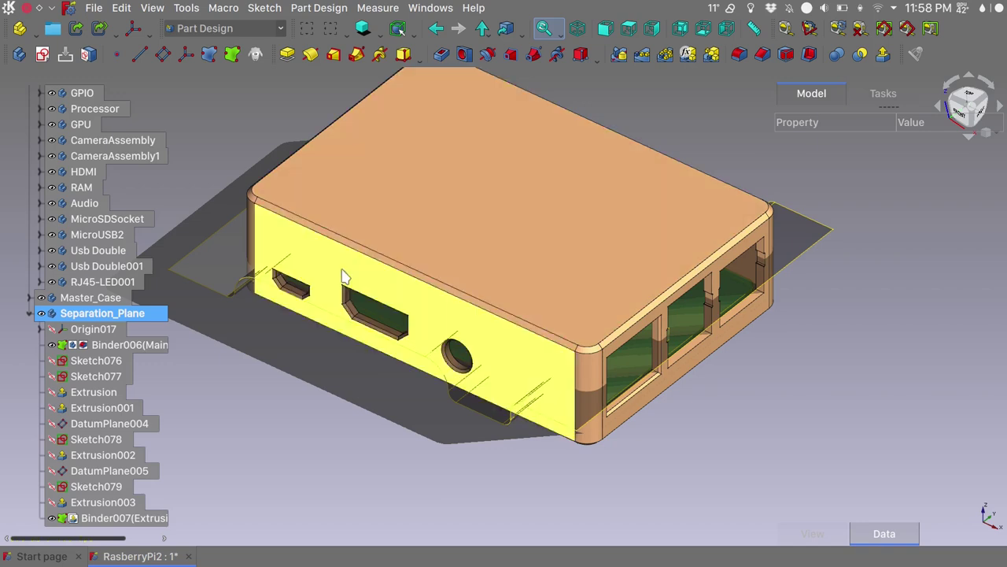
# - Make Master_Case the active body
pyautogui.click(85, 301)
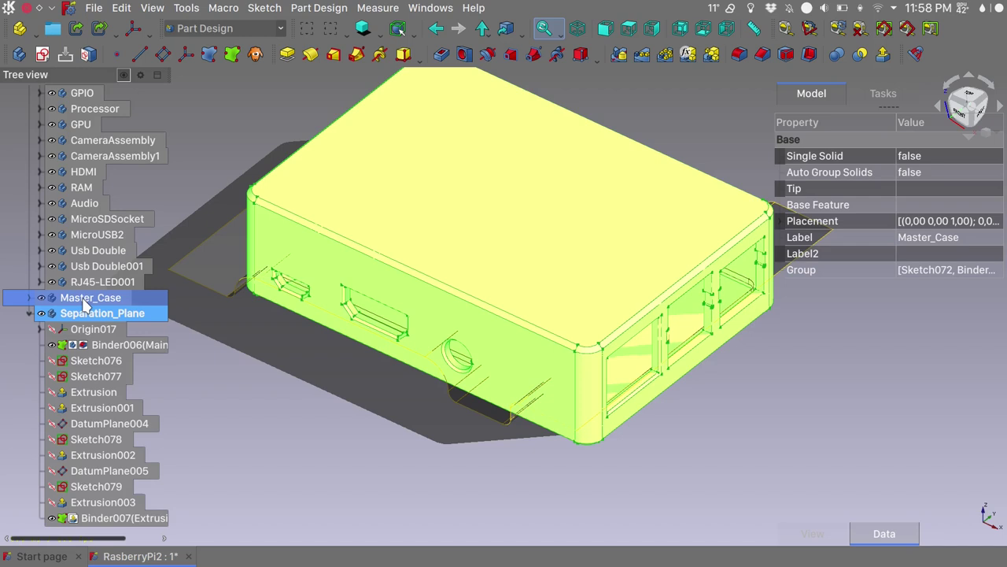
pyautogui.rightClick(85, 303)
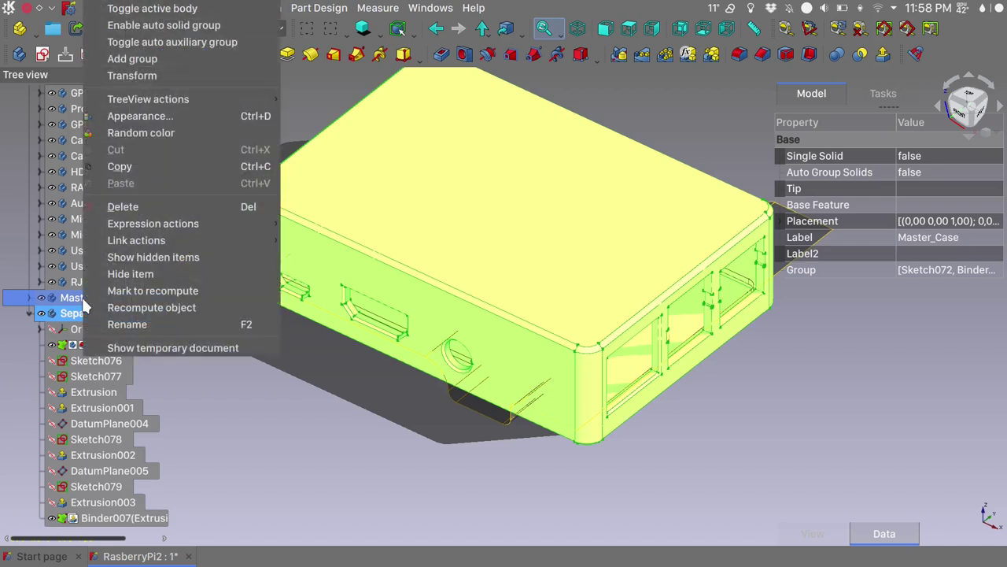
pyautogui.click(217, 8)
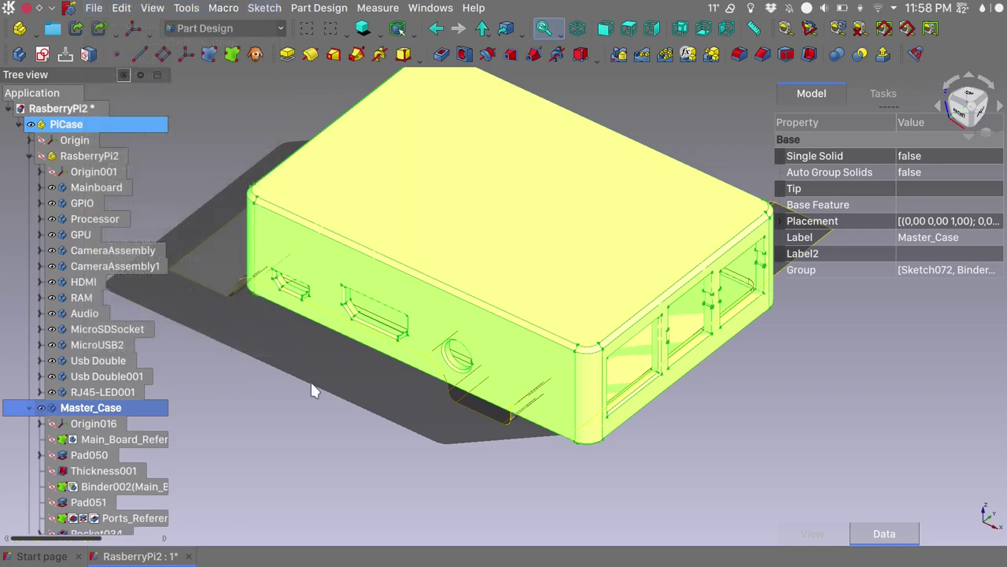
# - Split the Master_Case body with Binder007 and expand the resulting Split feature to list its parts
pyautogui.scroll(-4, 87, 395)
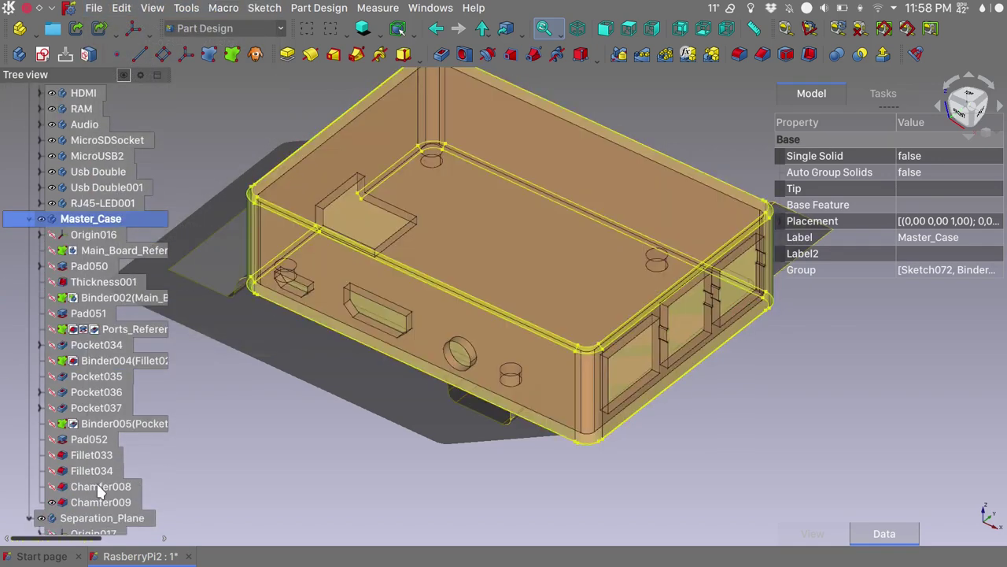
pyautogui.scroll(-4, 97, 488)
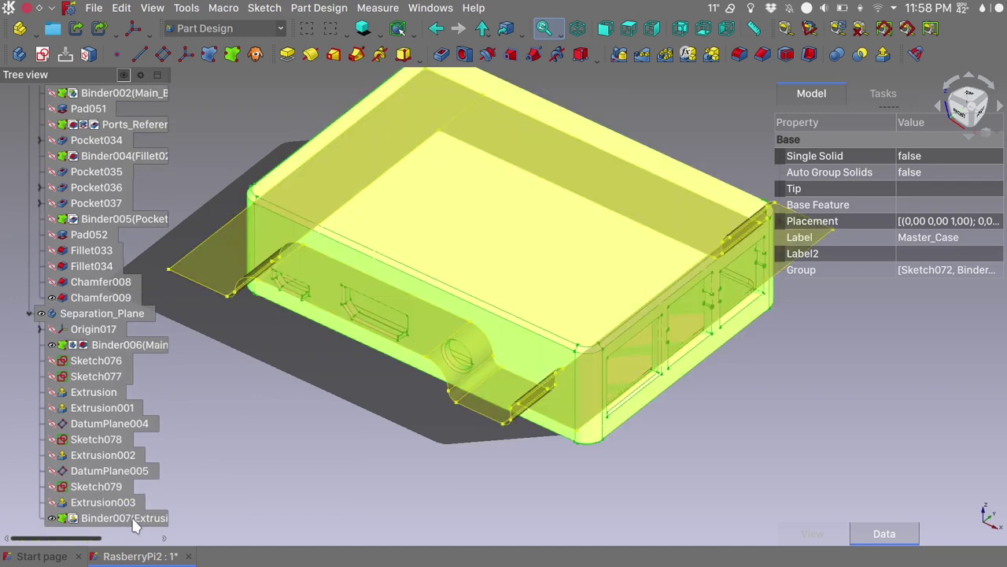
pyautogui.click(118, 518)
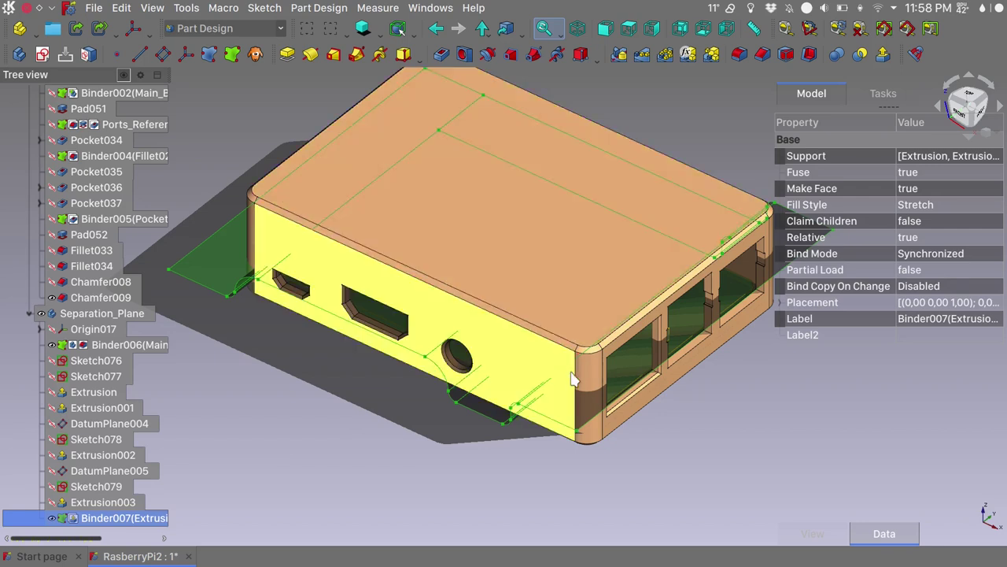
pyautogui.click(861, 54)
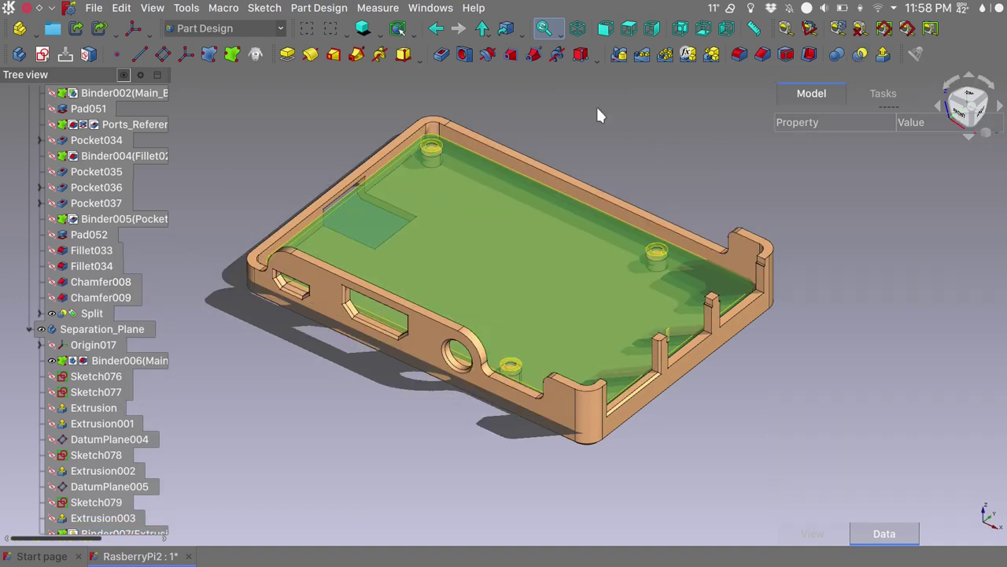
pyautogui.click(42, 328)
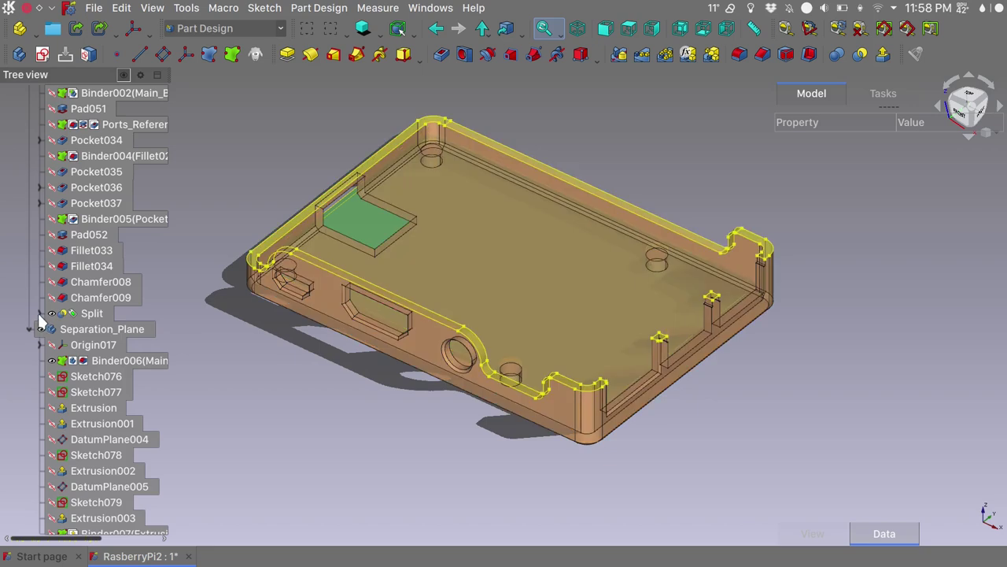
pyautogui.click(41, 313)
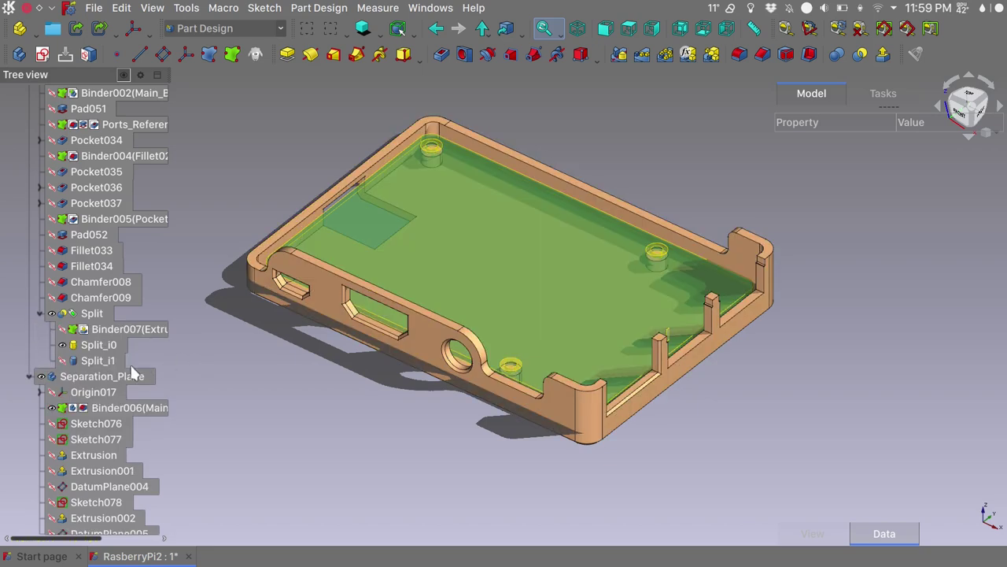
# - Show the Split_i1 part alongside Split_i0, hide the Separation_Plane body, and inspect the parting line around the case
pyautogui.click(64, 361)
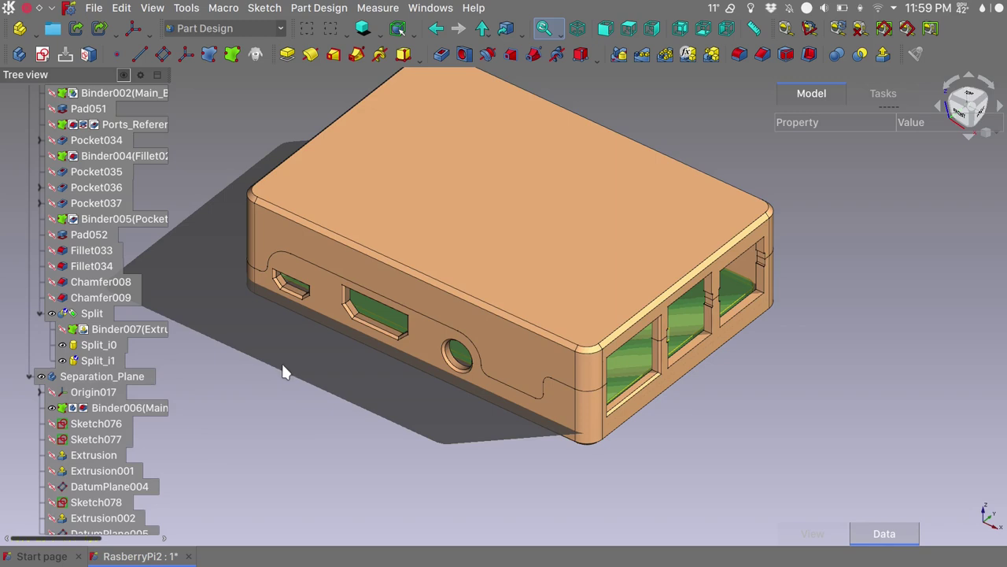
pyautogui.click(43, 377)
pyautogui.moveTo(260, 401); pyautogui.dragTo(478, 401, button='middle')
pyautogui.moveTo(681, 381); pyautogui.dragTo(482, 429, button='middle')
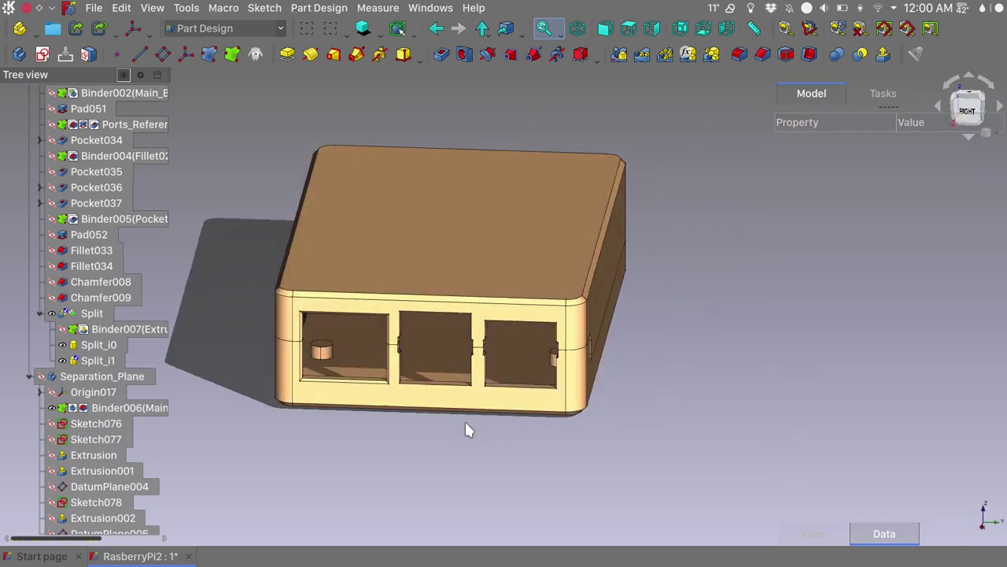
pyautogui.moveTo(422, 418); pyautogui.dragTo(507, 439, button='middle')
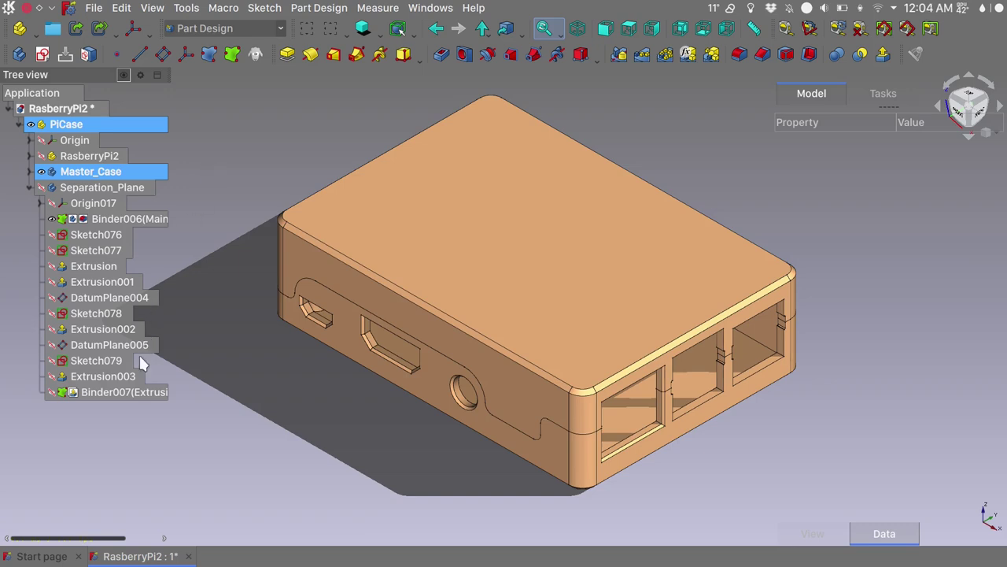
# - Deactivate the Master_Case body within the PiCase part and leave the Binder007 separation surface unselected
pyautogui.click(139, 396)
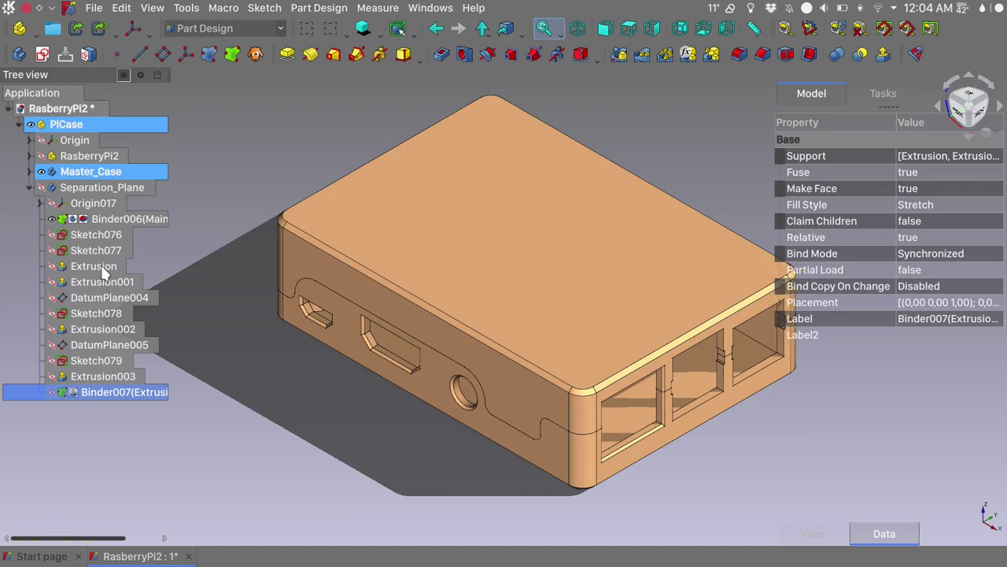
pyautogui.click(201, 357)
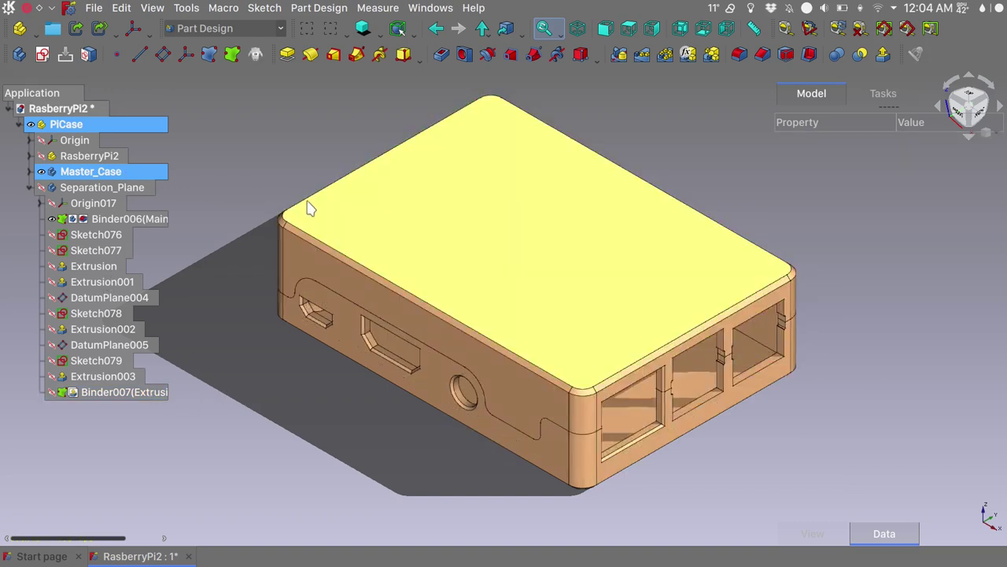
pyautogui.rightClick(122, 175)
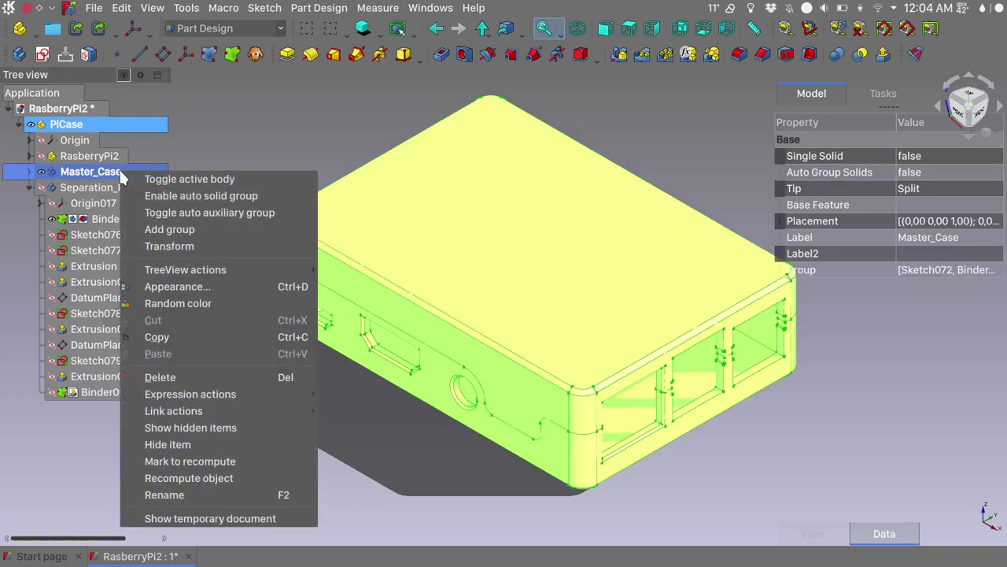
pyautogui.click(171, 180)
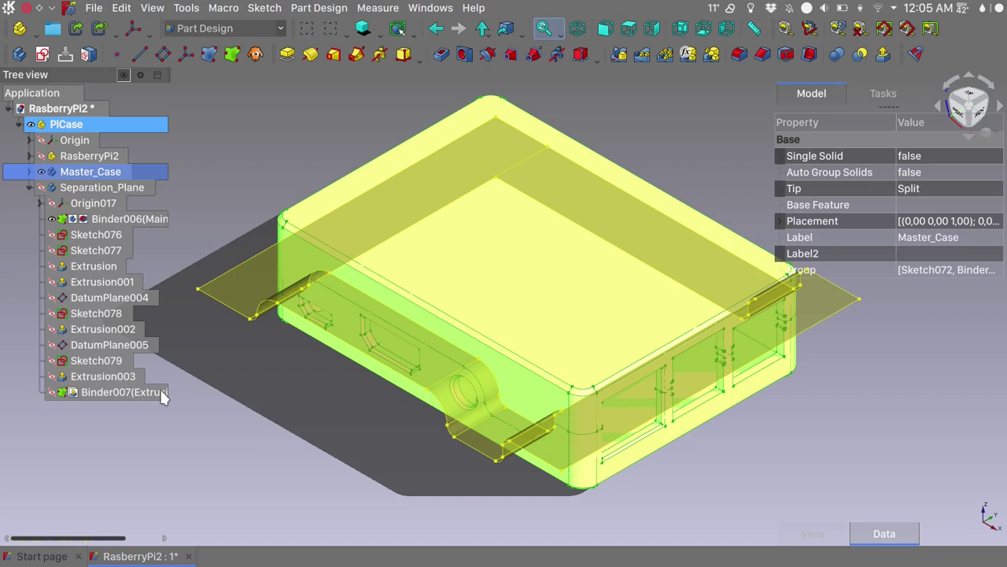
pyautogui.click(126, 392)
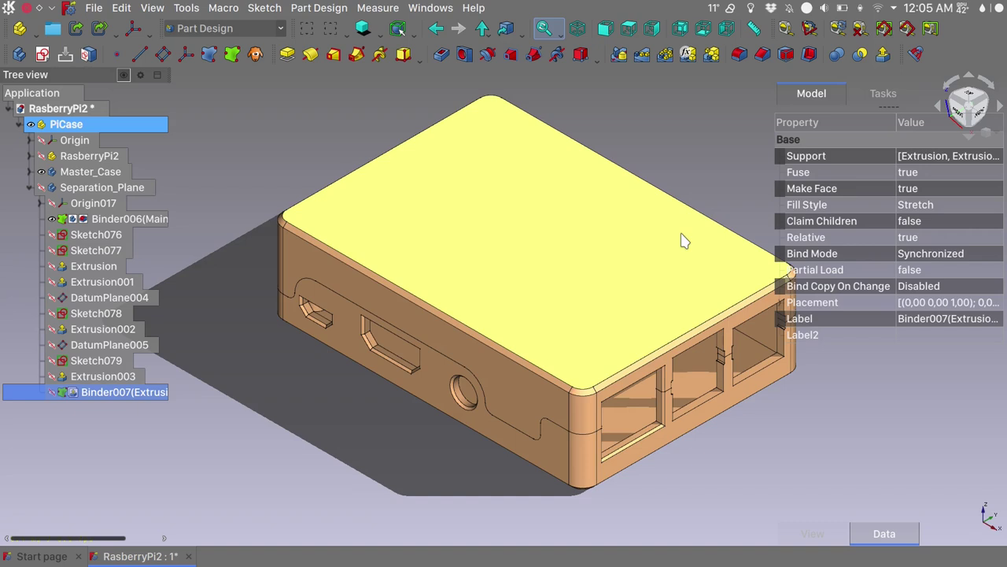
pyautogui.click(681, 165)
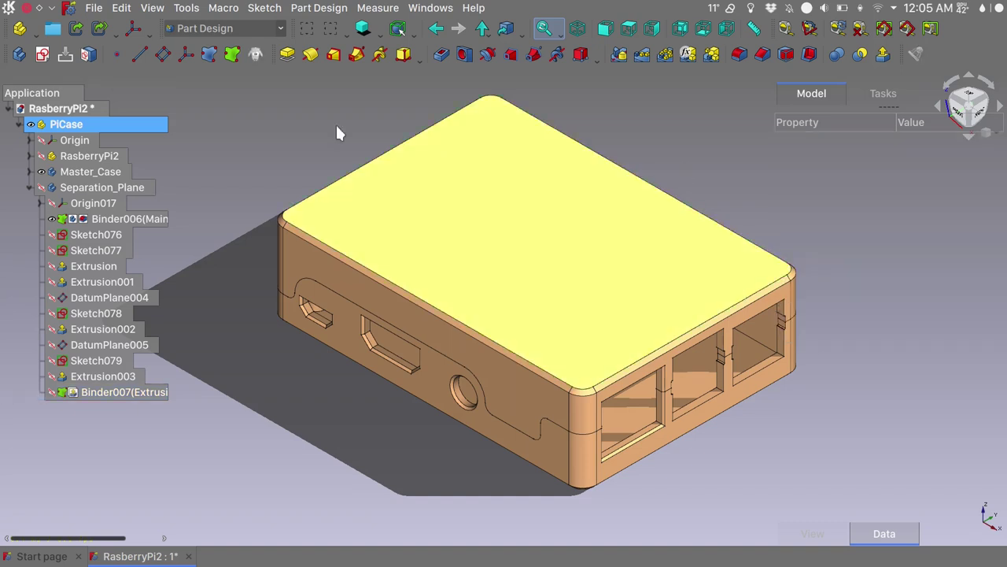
# - Expand Master_Case and hide the Split_i1 part to expose the inside of the lower case half
pyautogui.click(30, 171)
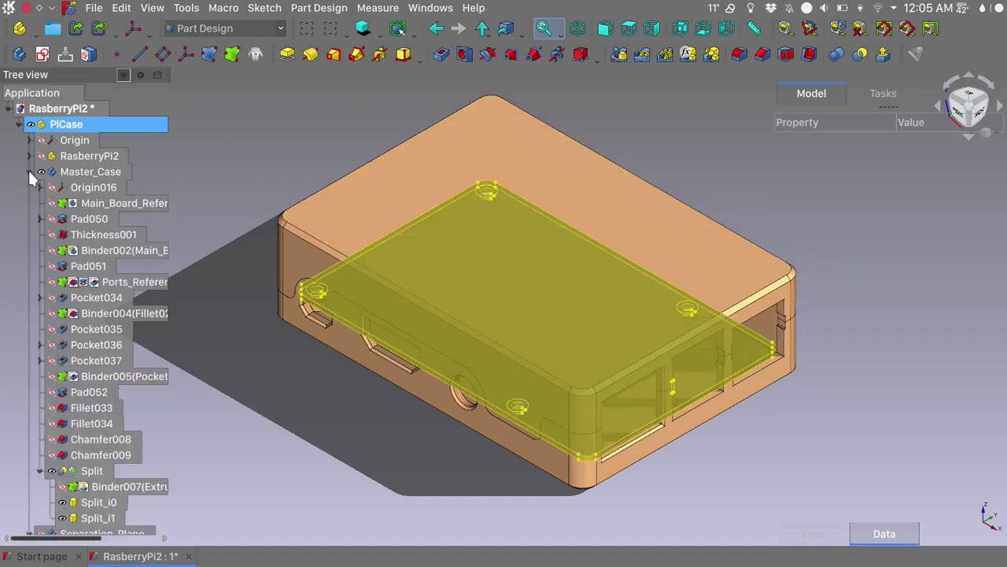
pyautogui.scroll(-3, 68, 498)
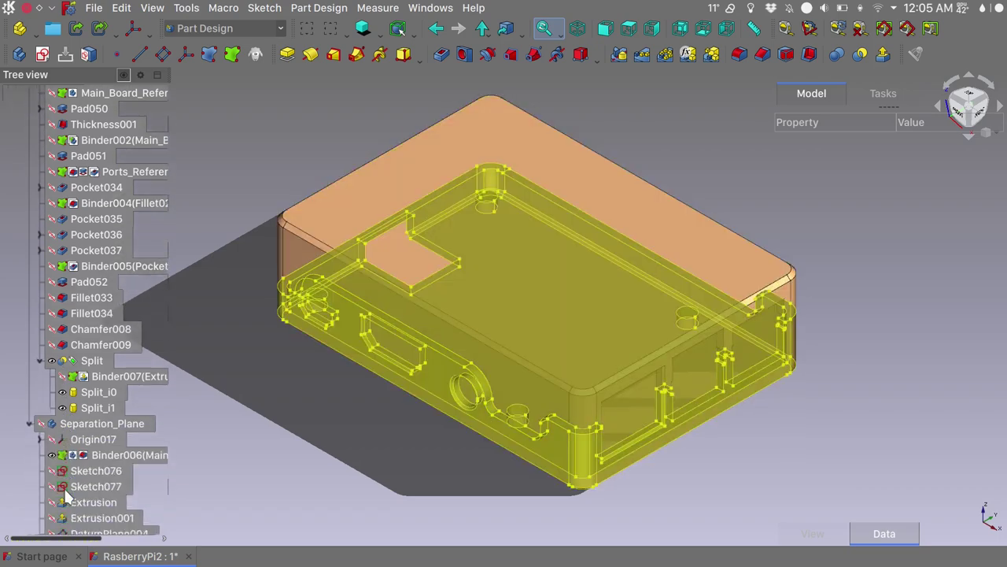
pyautogui.click(63, 407)
pyautogui.moveTo(267, 414); pyautogui.dragTo(284, 430, button='middle')
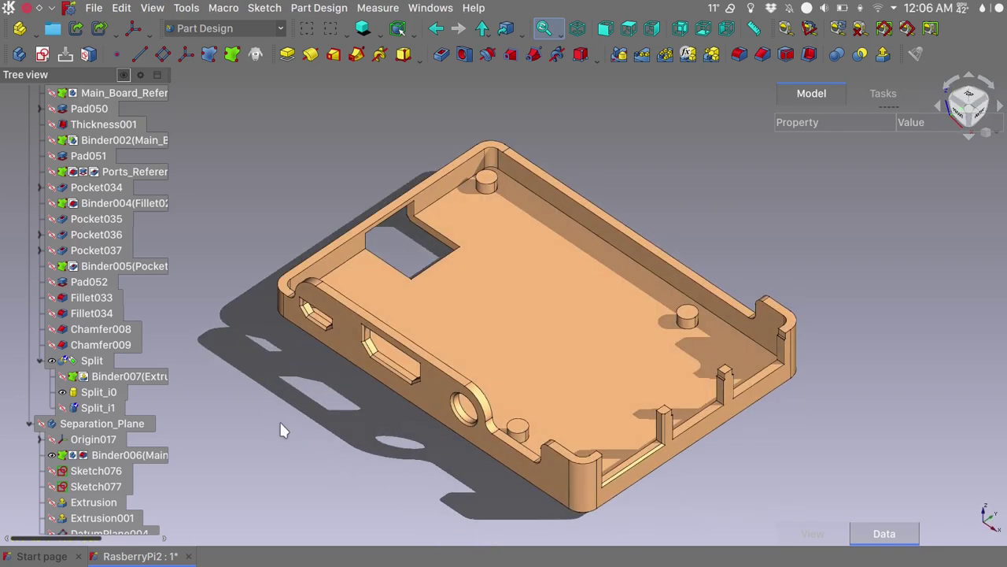